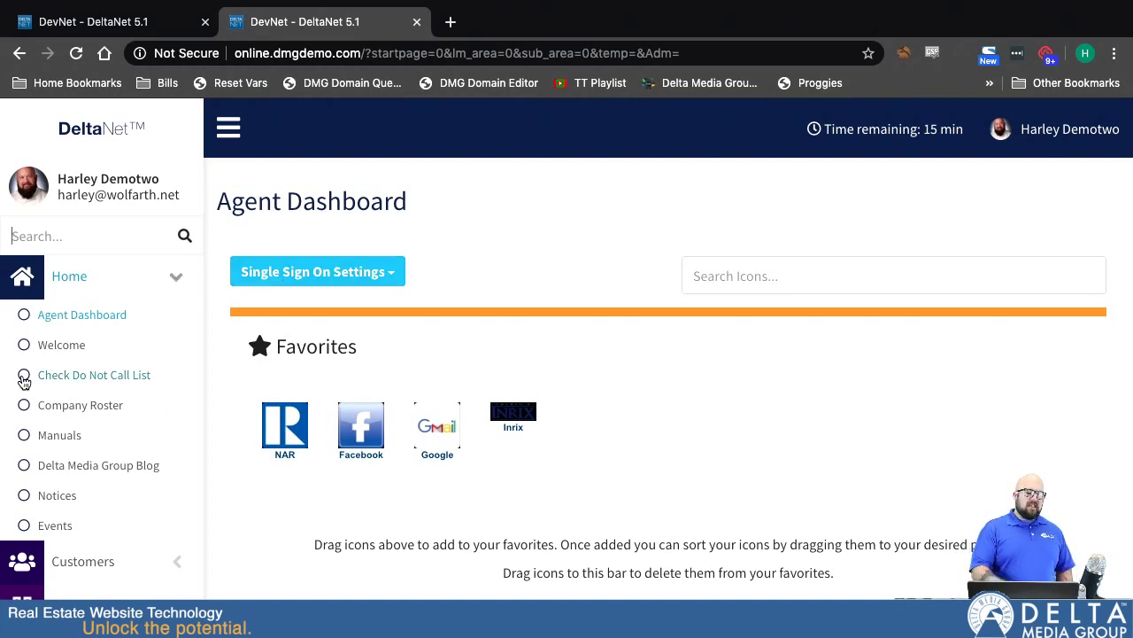
- Open the MCFL Campaign page in the Customers section and review its next run date and campaign overview
scroll(26, 374, down, 3)
click(83, 343)
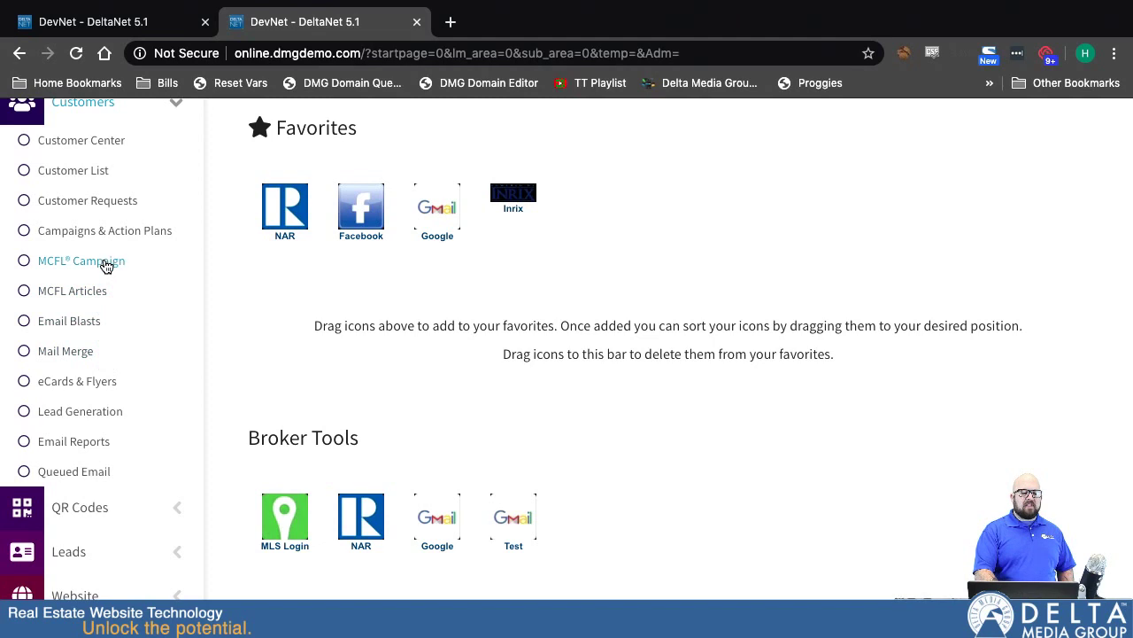
click(104, 264)
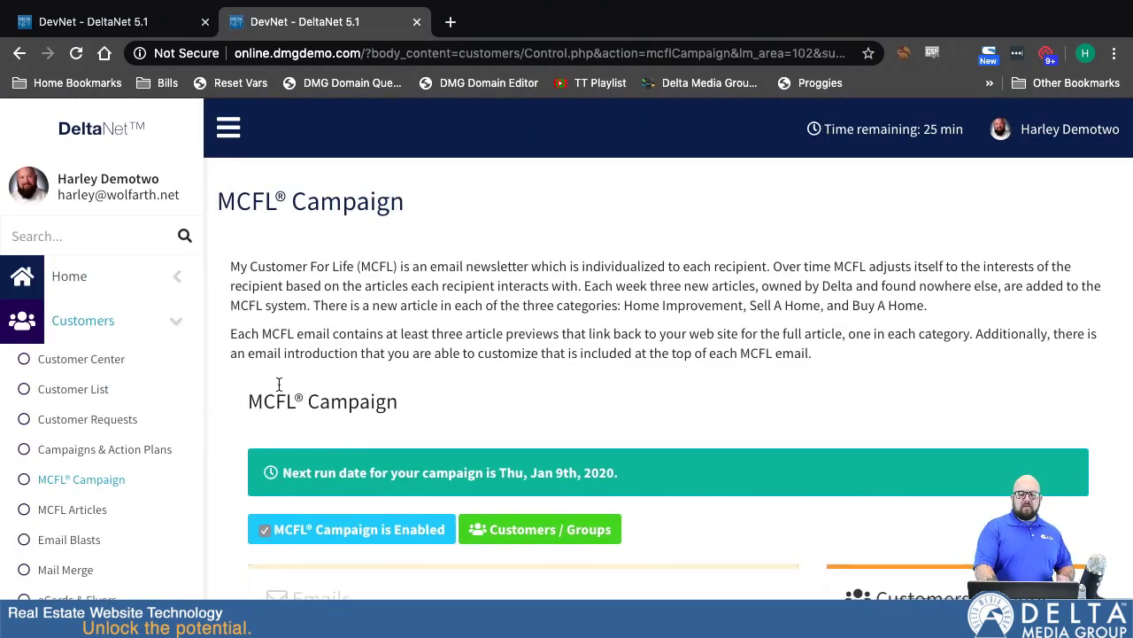
scroll(470, 412, down, 2)
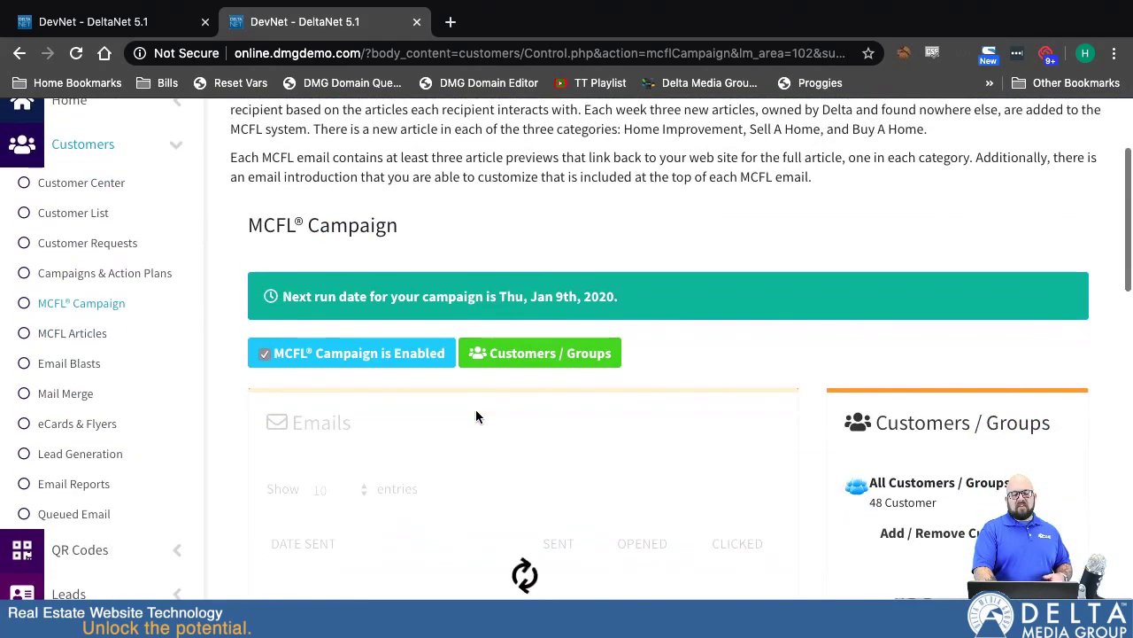
scroll(476, 416, down, 1)
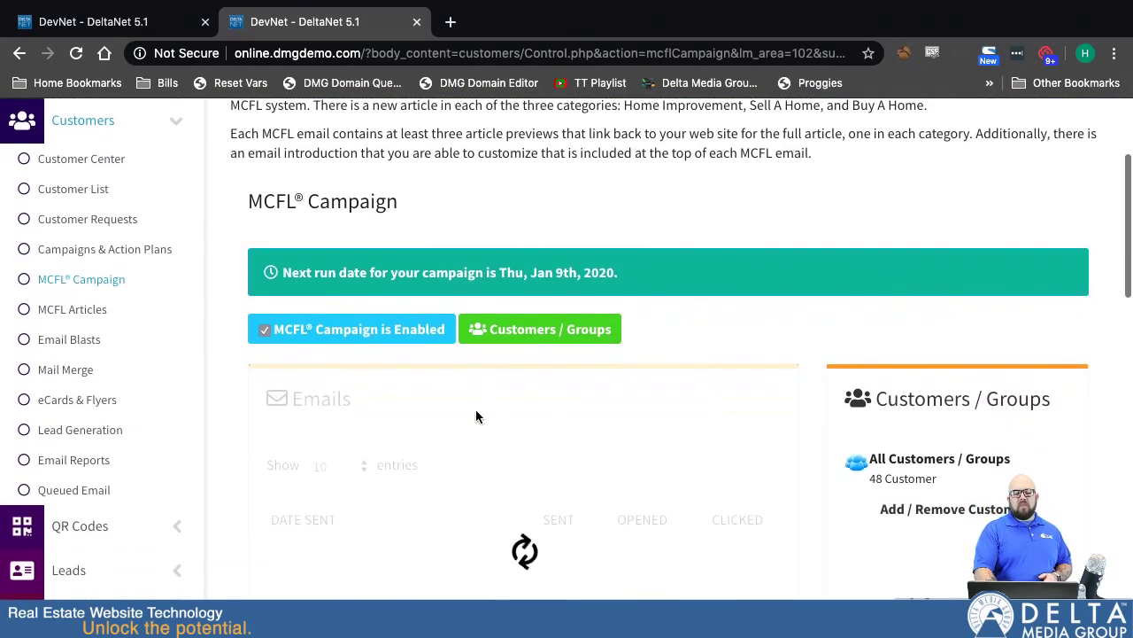
scroll(476, 416, up, 2)
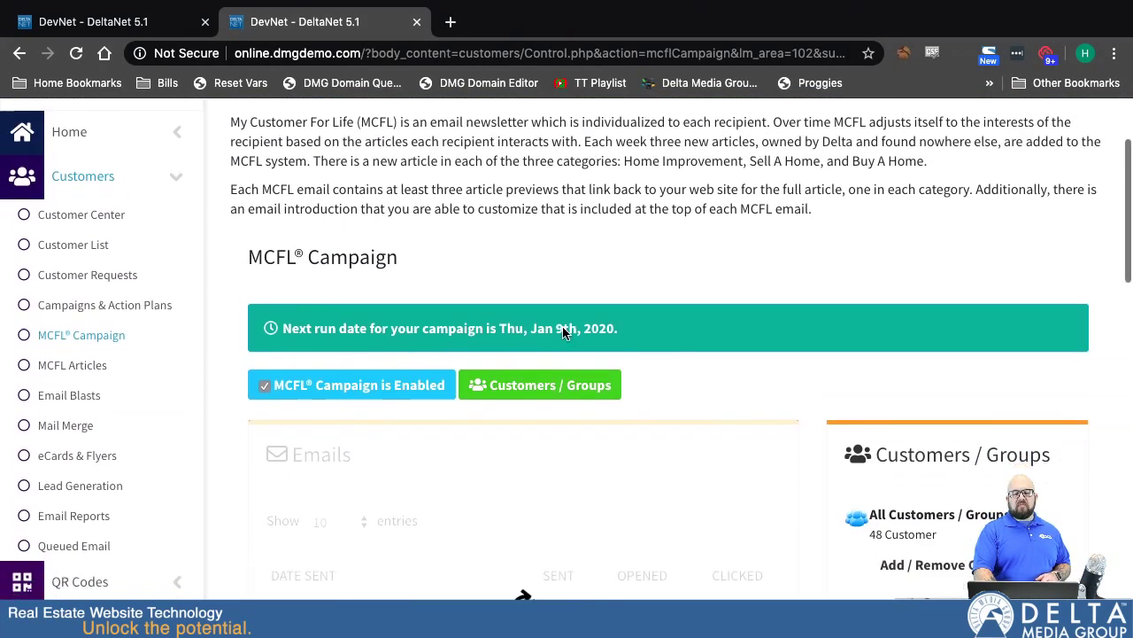
scroll(563, 329, down, 2)
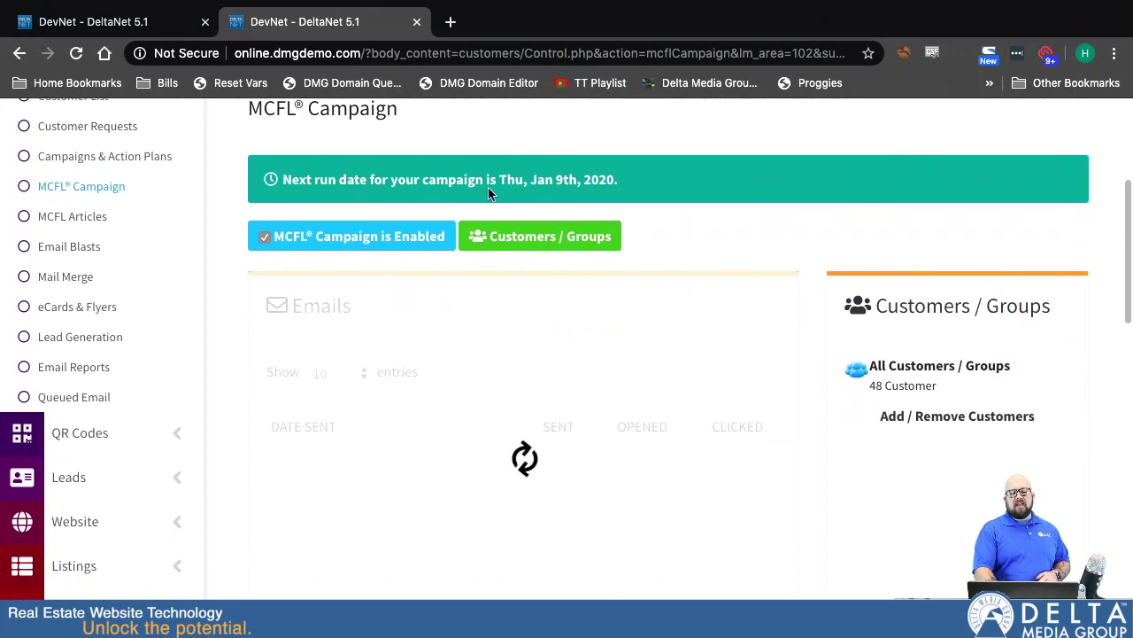
scroll(596, 341, down, 2)
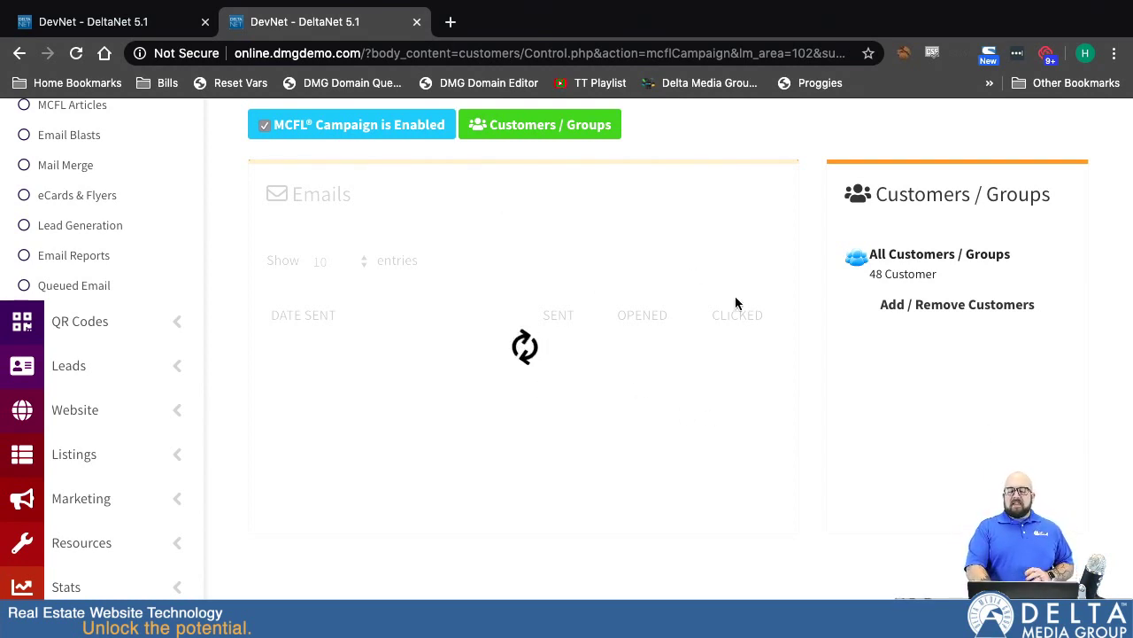
- Disable the MCFL campaign and enable it again
scroll(735, 296, up, 2)
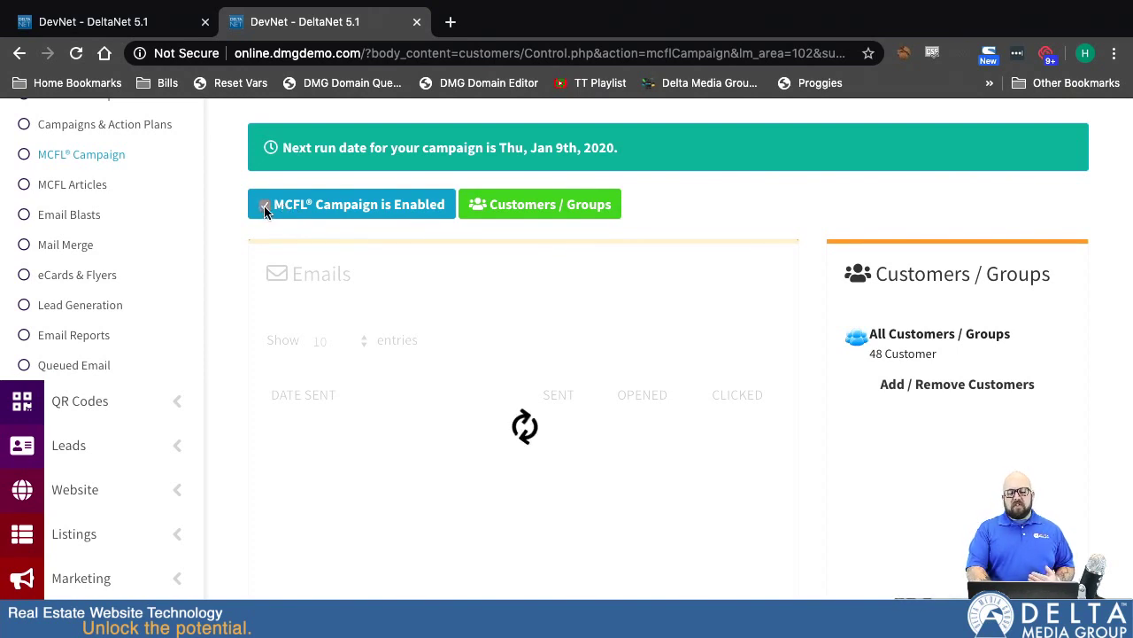
click(265, 206)
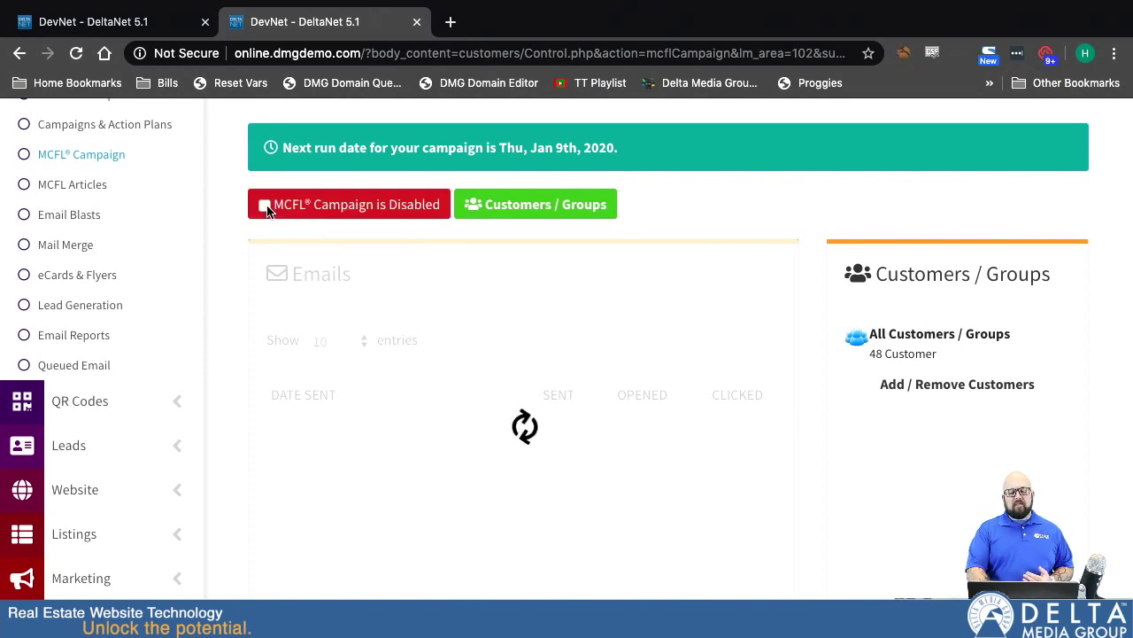
click(265, 207)
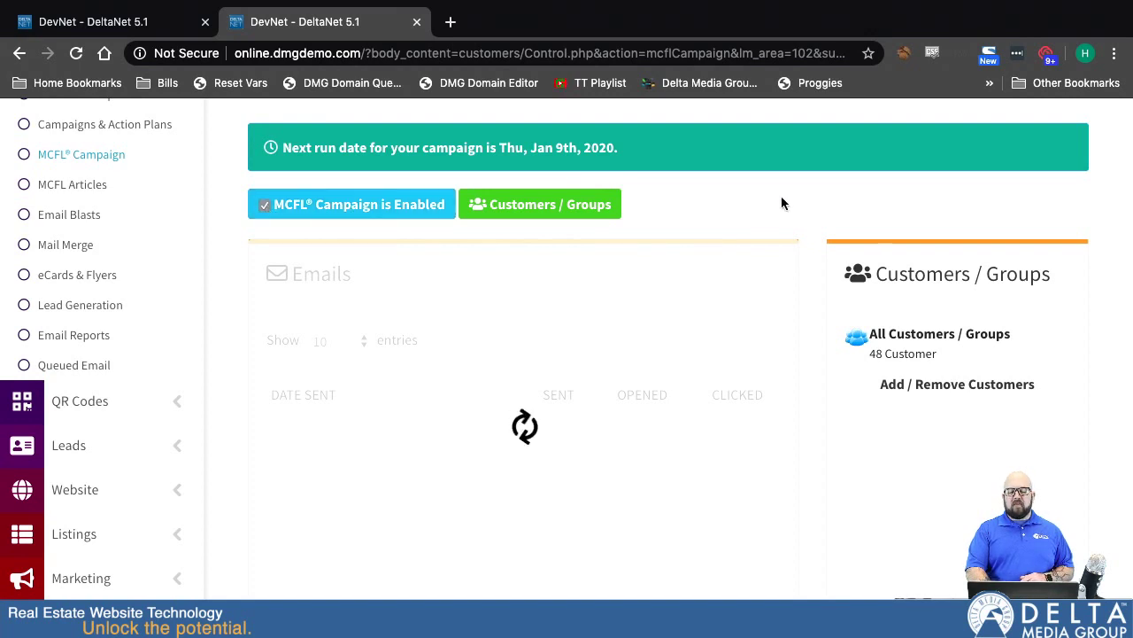
- Open the campaign's customer and group management and choose to add only the selected contacts and/or groups
scroll(781, 202, down, 1)
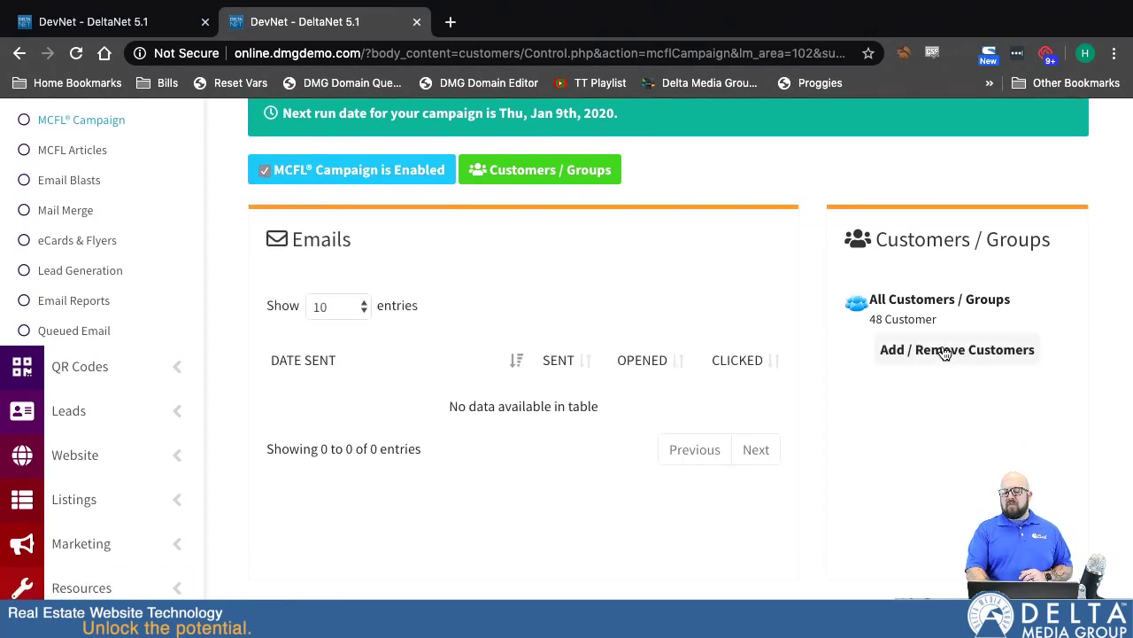
click(528, 174)
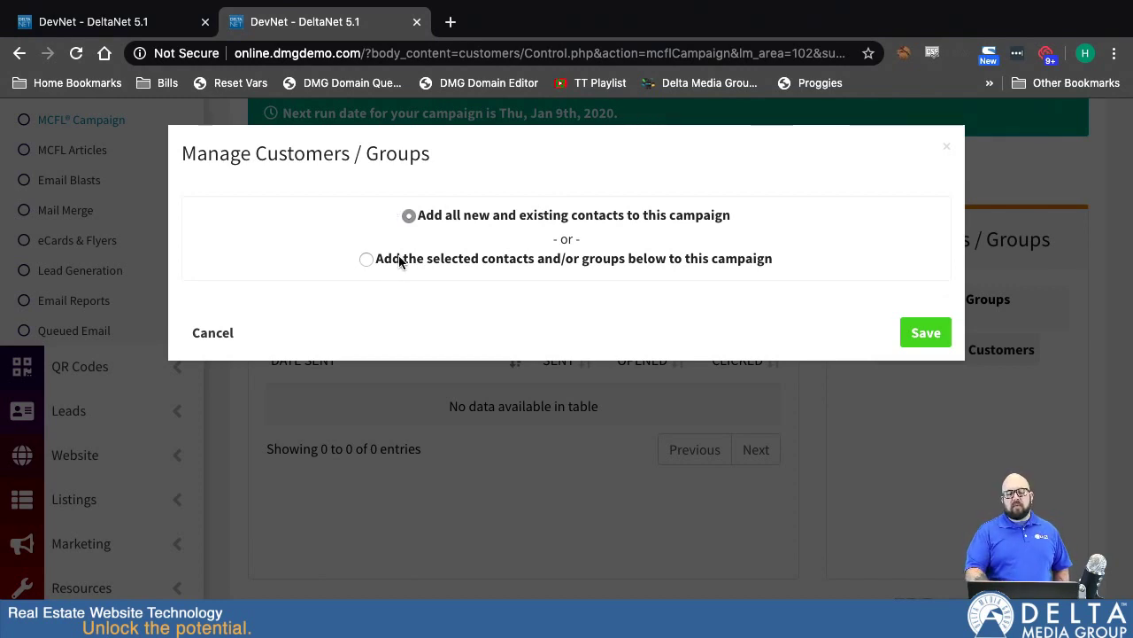
click(366, 260)
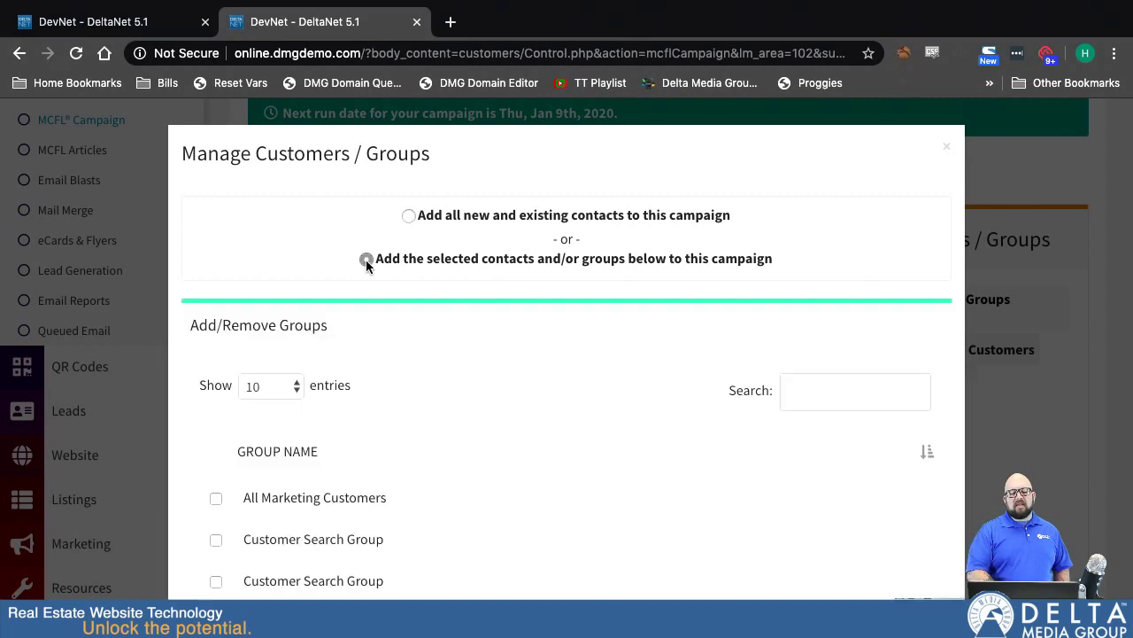
- Select the fourth and fifth Customer Search Group entries in the list of groups for the campaign
scroll(564, 494, down, 4)
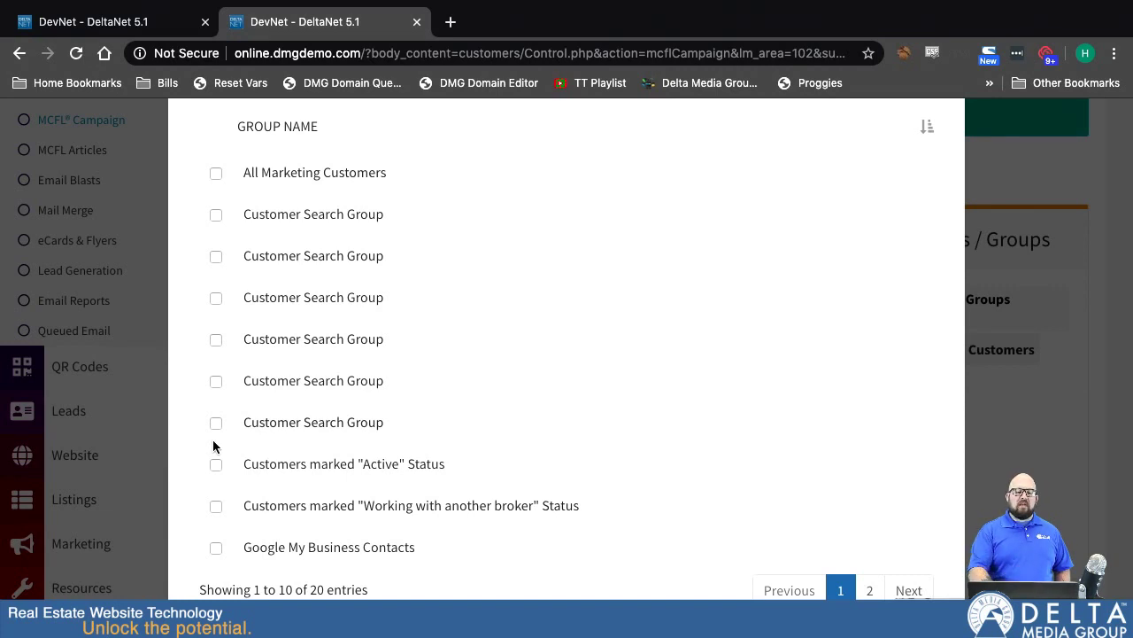
scroll(213, 440, down, 1)
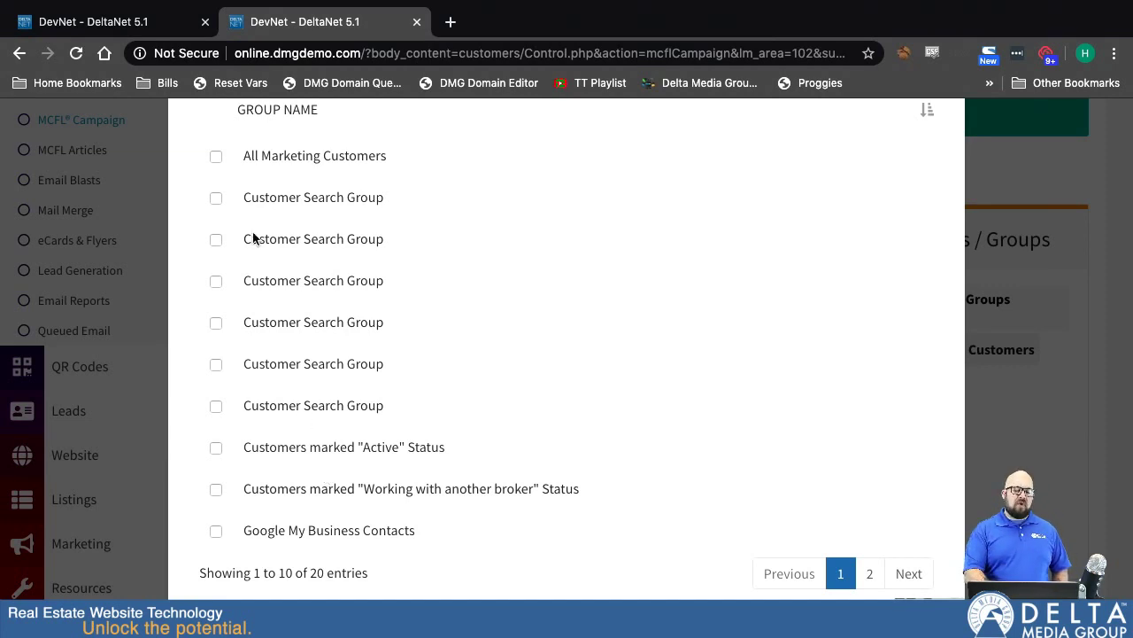
scroll(384, 487, down, 1)
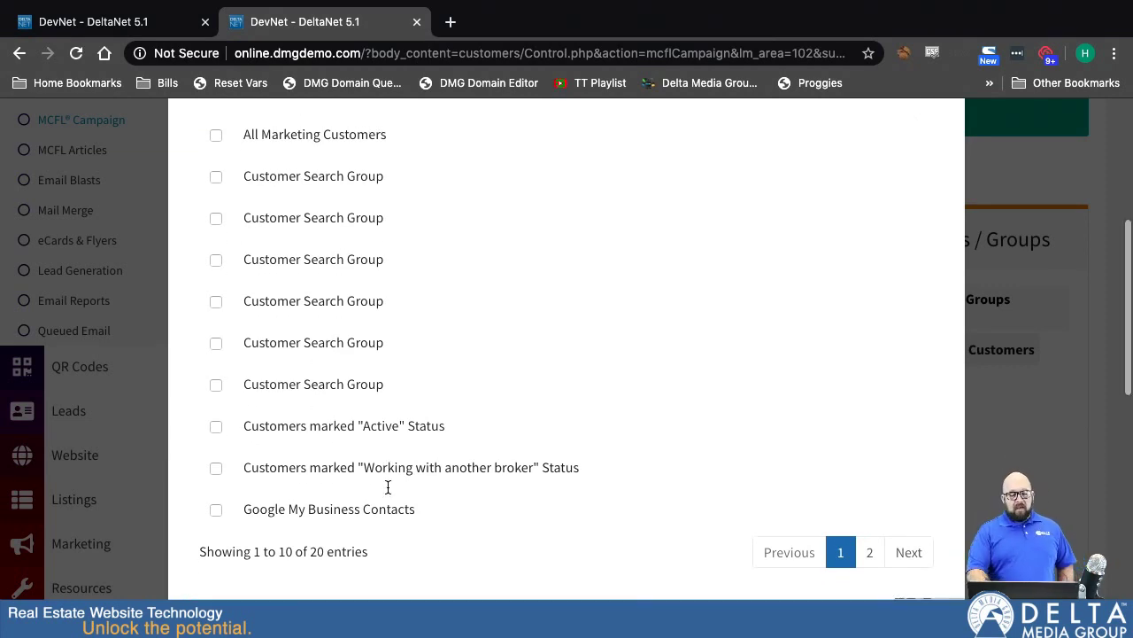
click(216, 302)
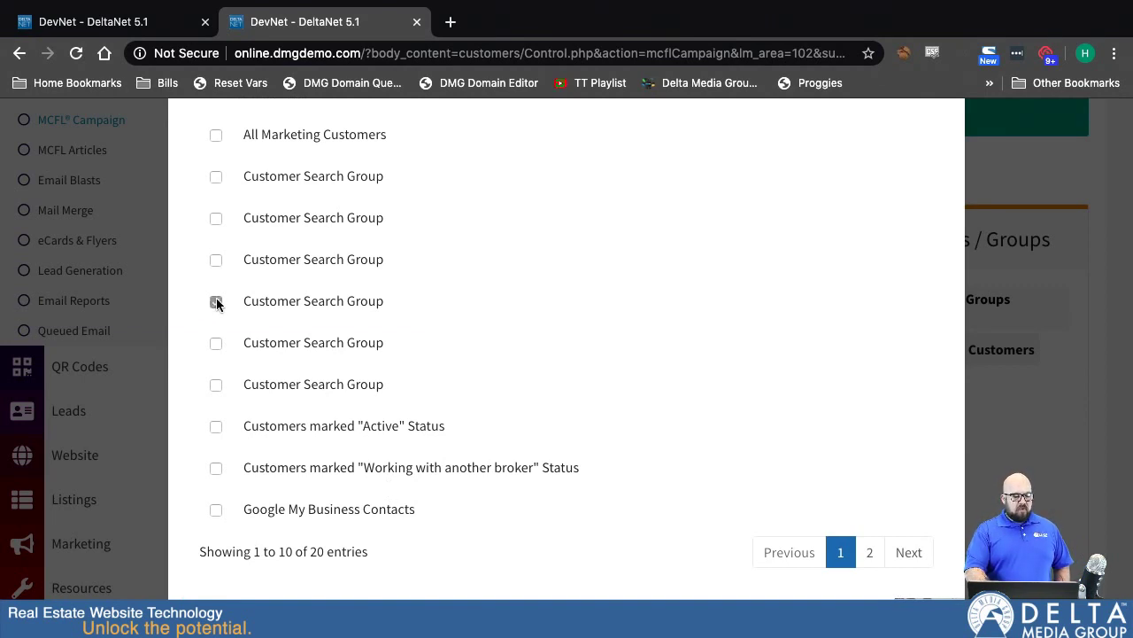
click(216, 344)
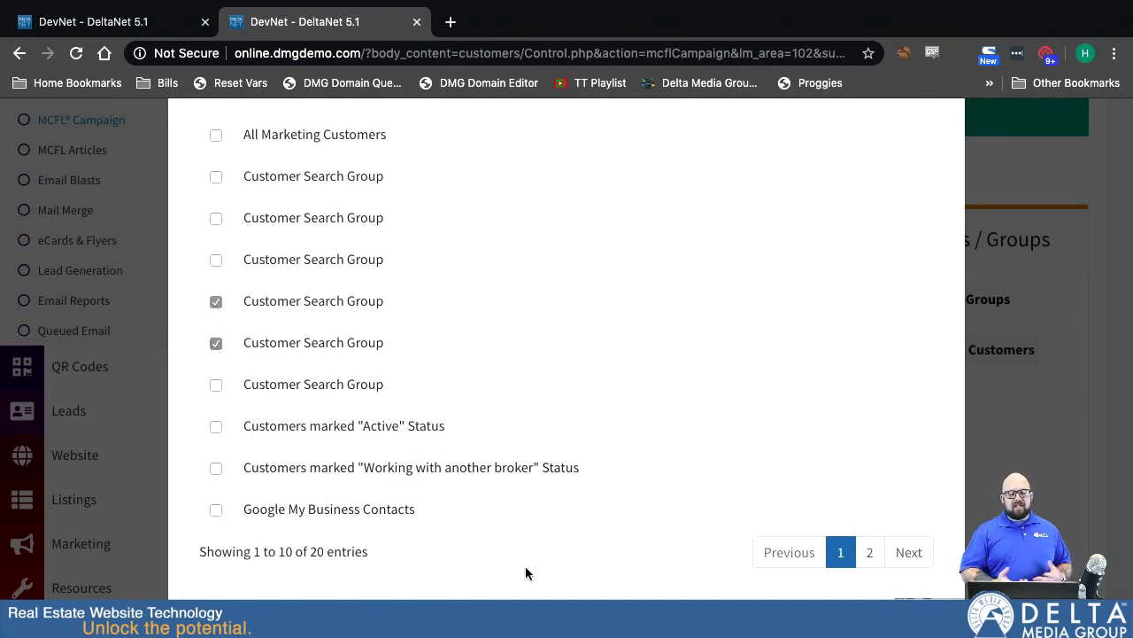
- Select the autoimport contacts backon1 and off2 in the campaign's customer list
scroll(526, 567, down, 10)
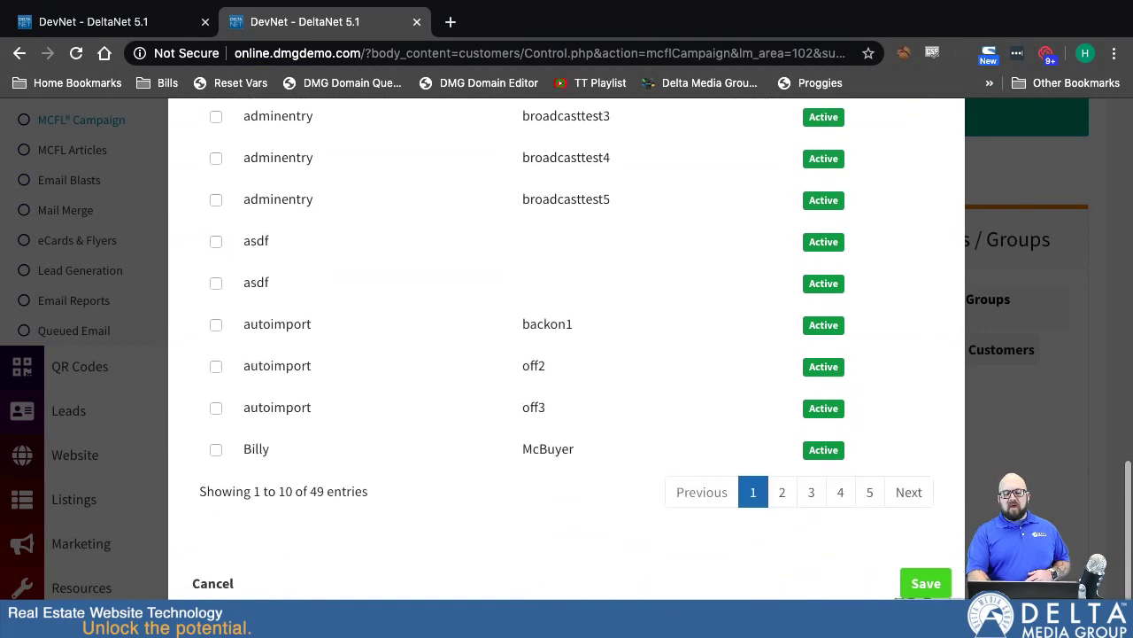
scroll(626, 265, up, 1)
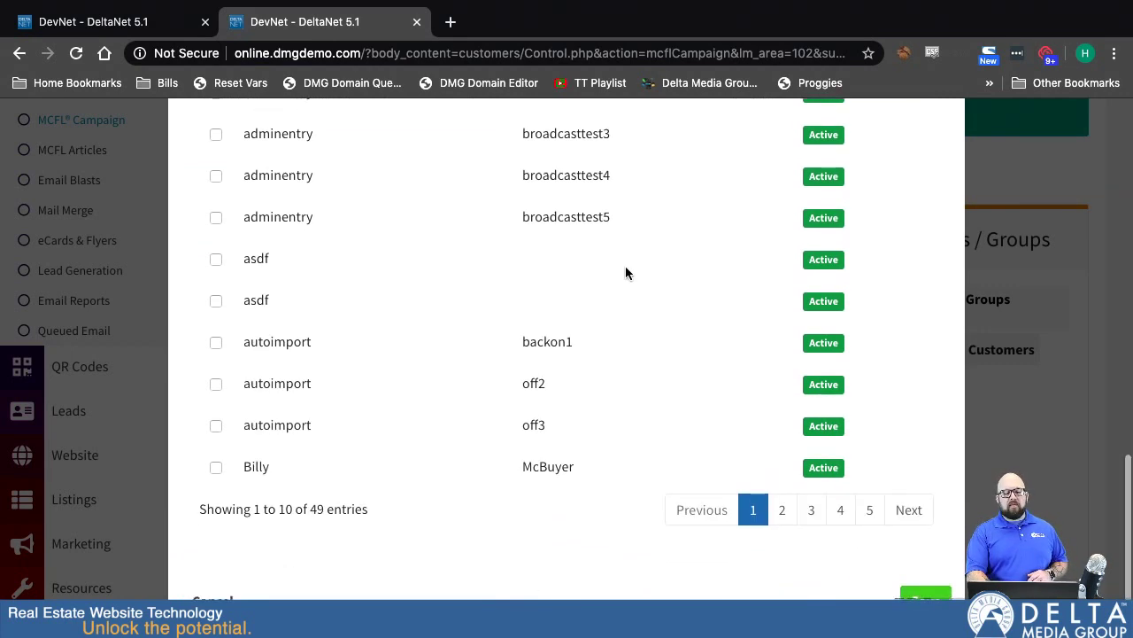
scroll(625, 272, up, 3)
scroll(625, 272, down, 2)
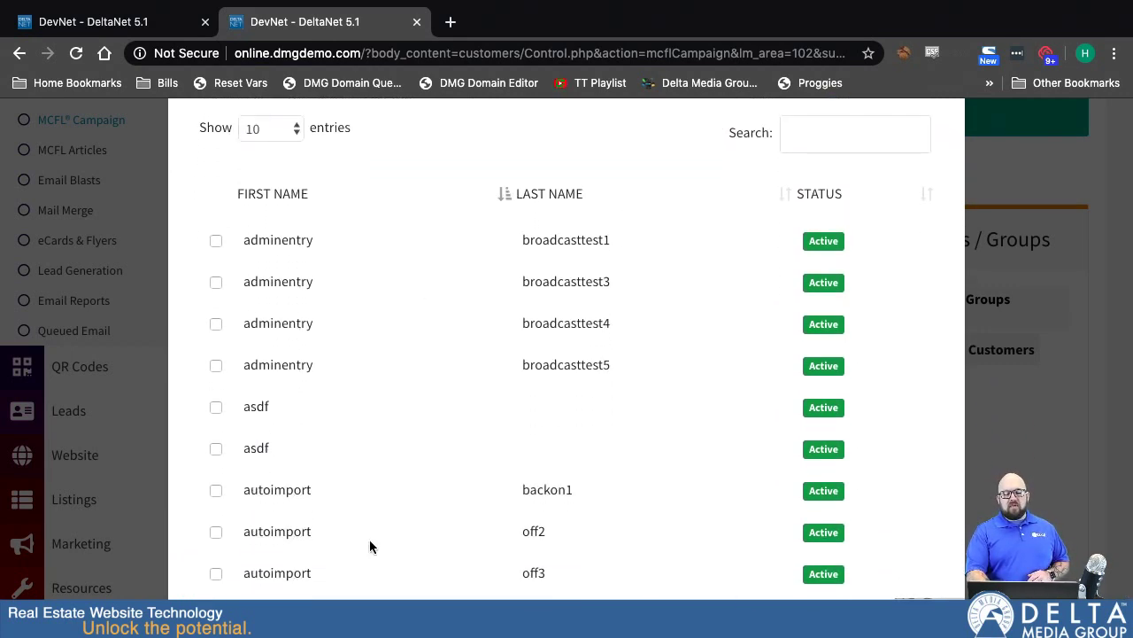
scroll(370, 547, down, 1)
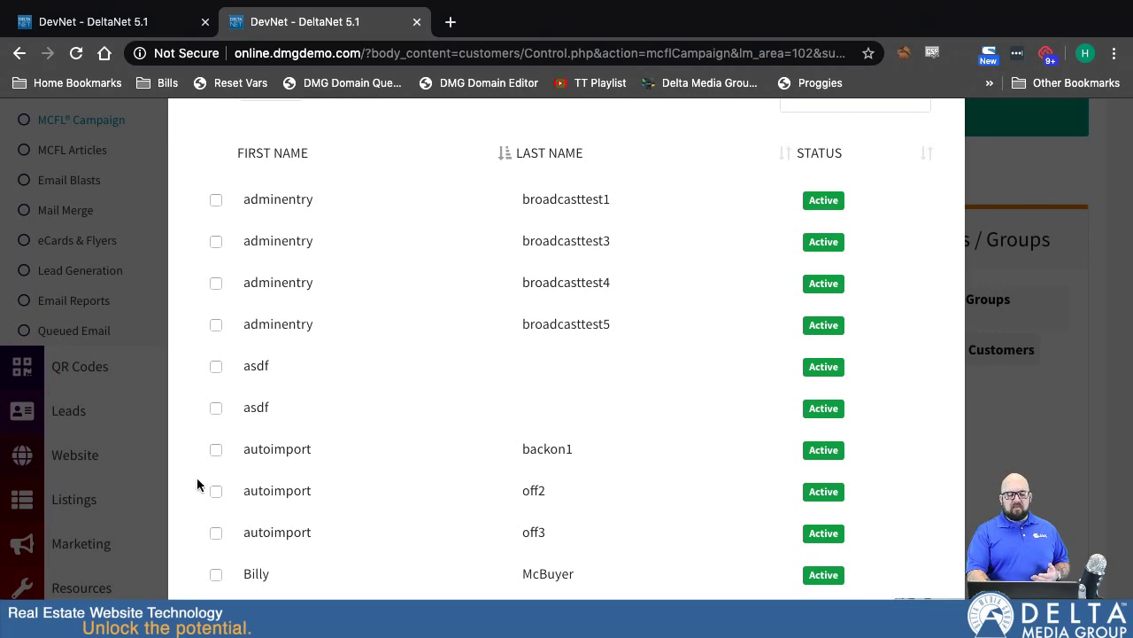
click(216, 449)
click(216, 490)
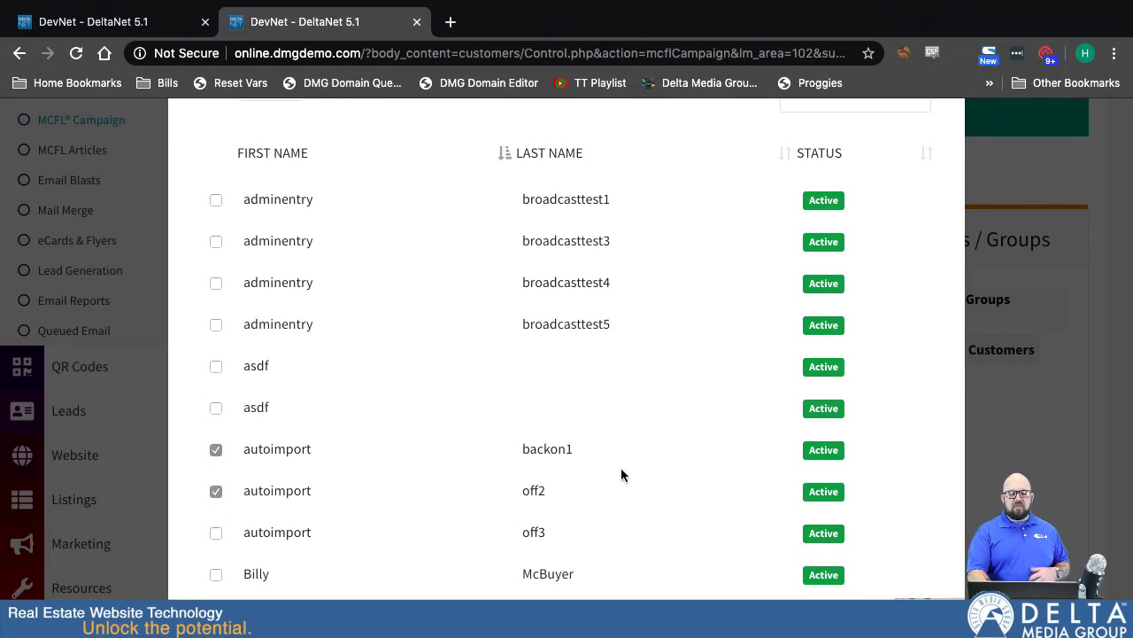
- Search the campaign's customer list for a customer by first name
scroll(864, 427, down, 3)
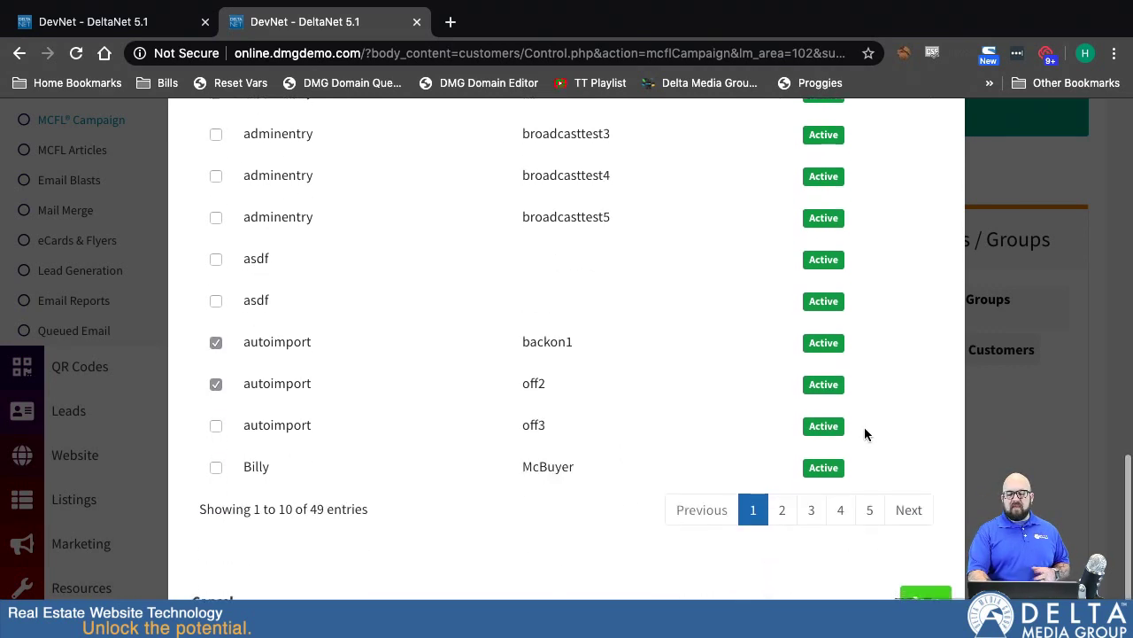
scroll(865, 433, up, 7)
click(828, 294)
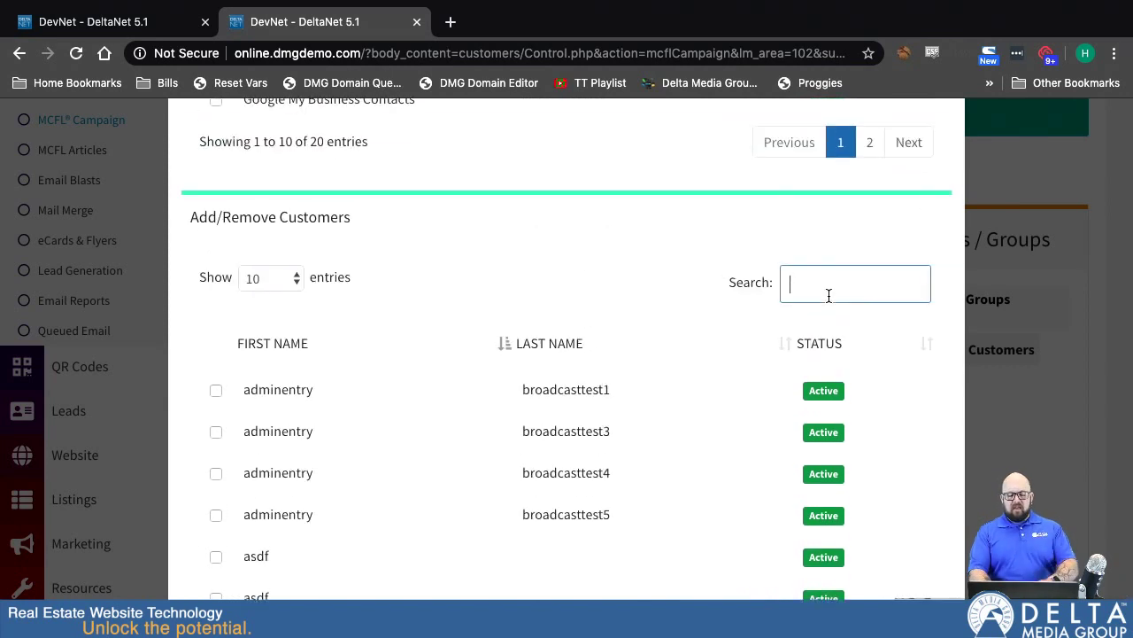
text(billy)
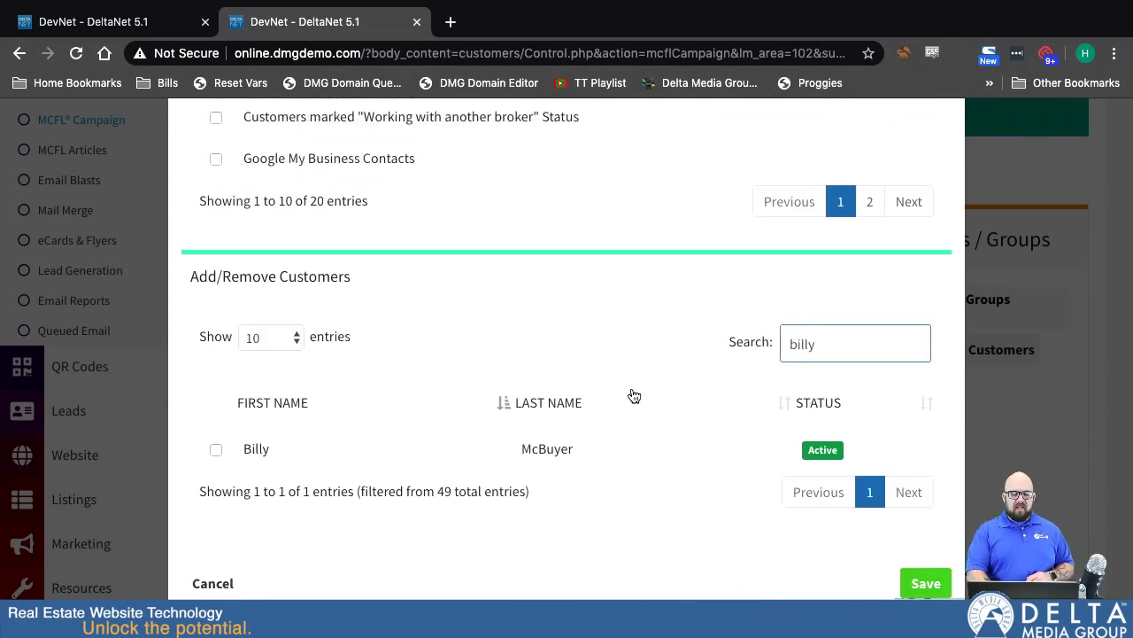
- Select the matching customer in the filtered list and cancel the customer and group changes without saving
scroll(634, 395, up, 10)
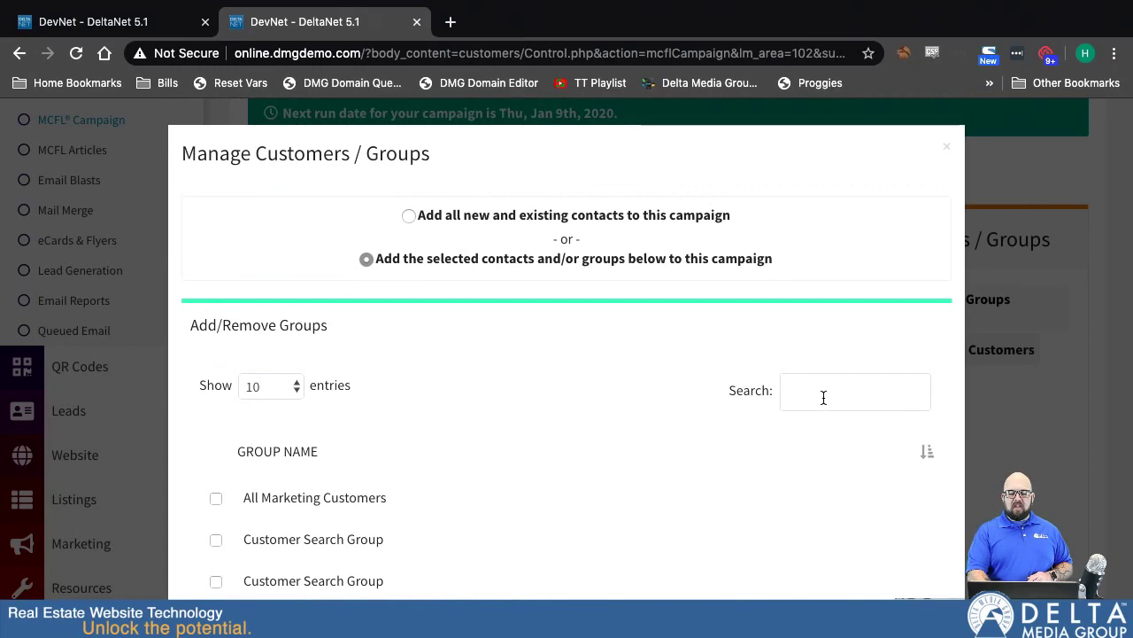
scroll(746, 468, down, 10)
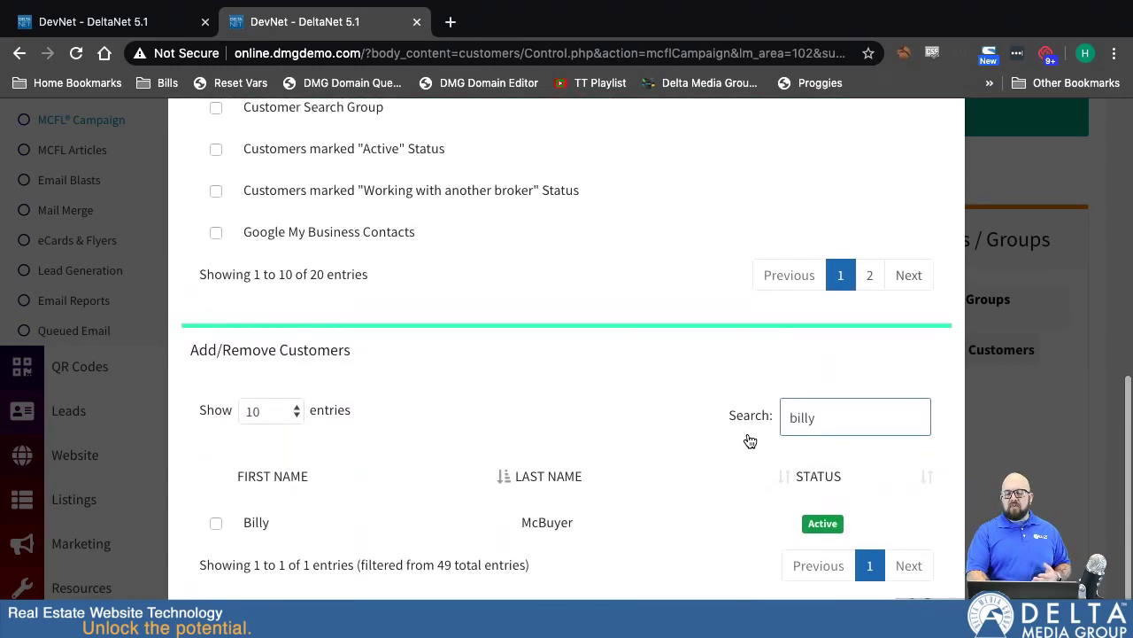
scroll(750, 440, up, 5)
scroll(750, 441, down, 5)
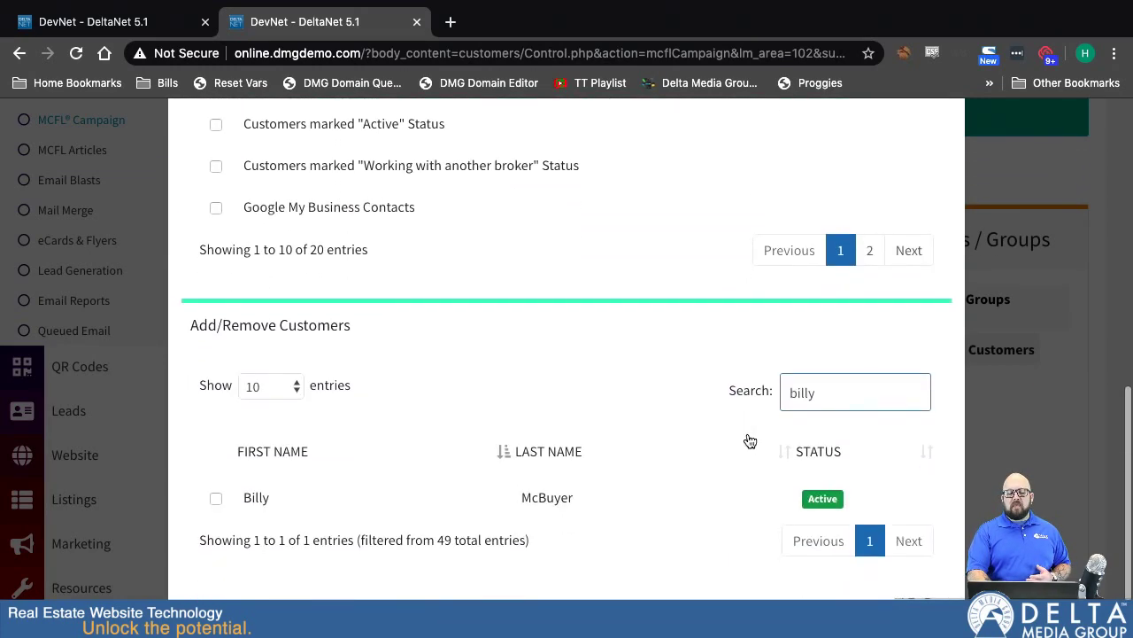
scroll(750, 440, down, 1)
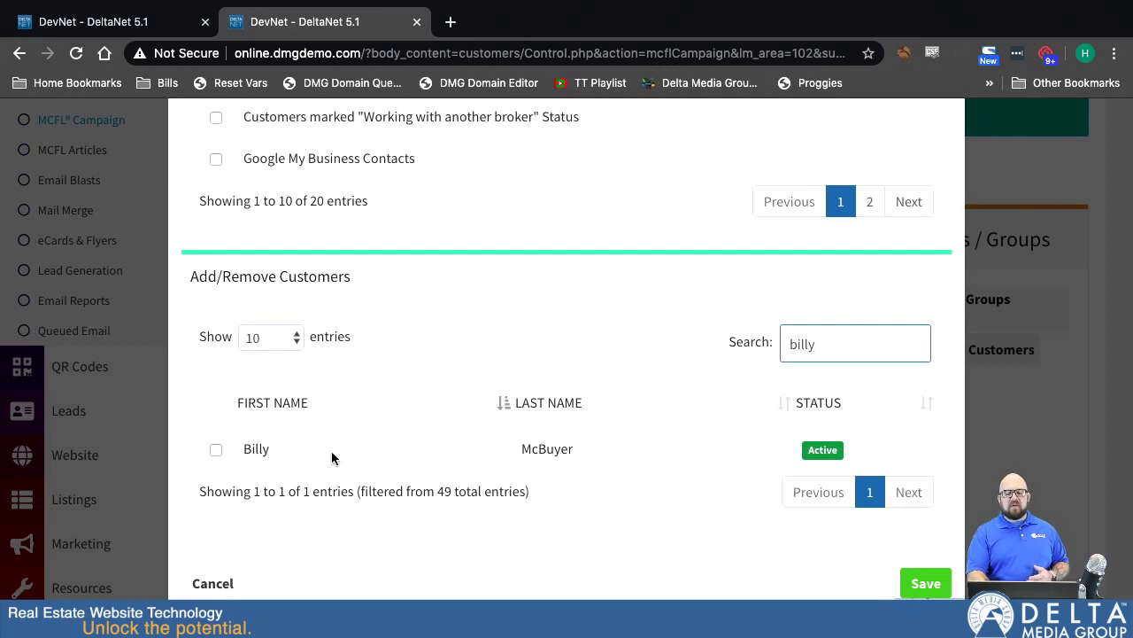
click(216, 448)
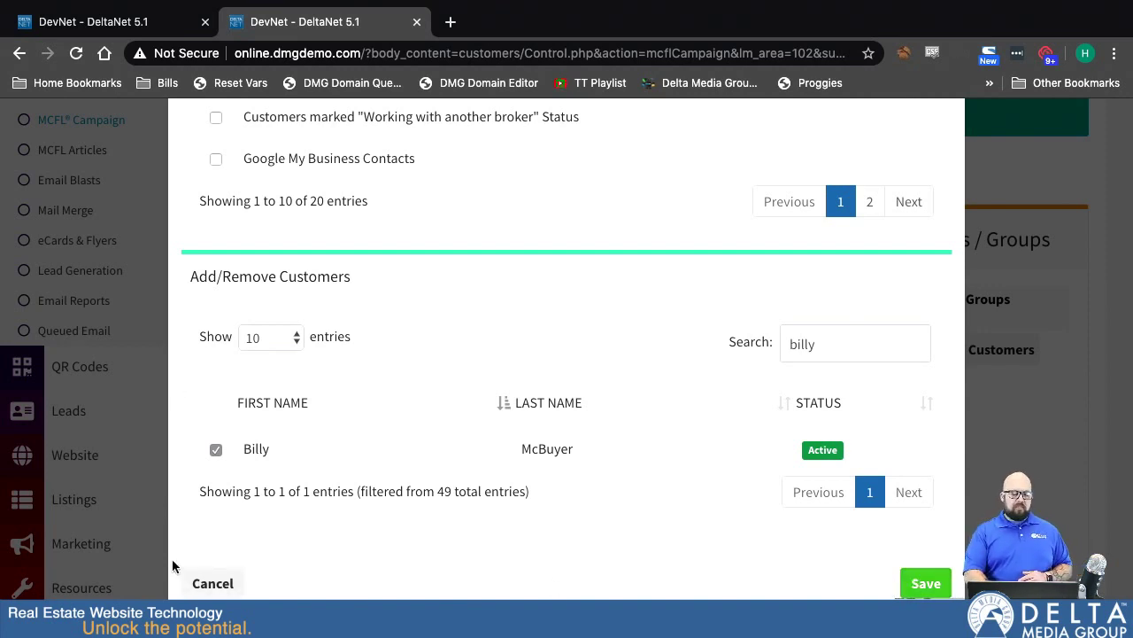
click(209, 582)
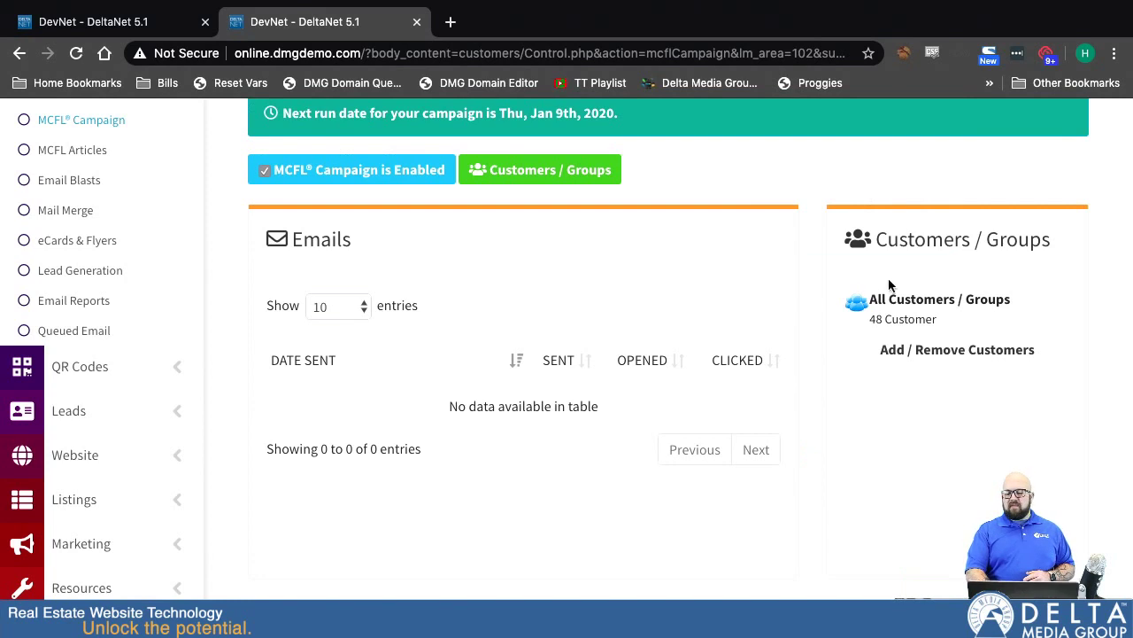
scroll(609, 516, down, 1)
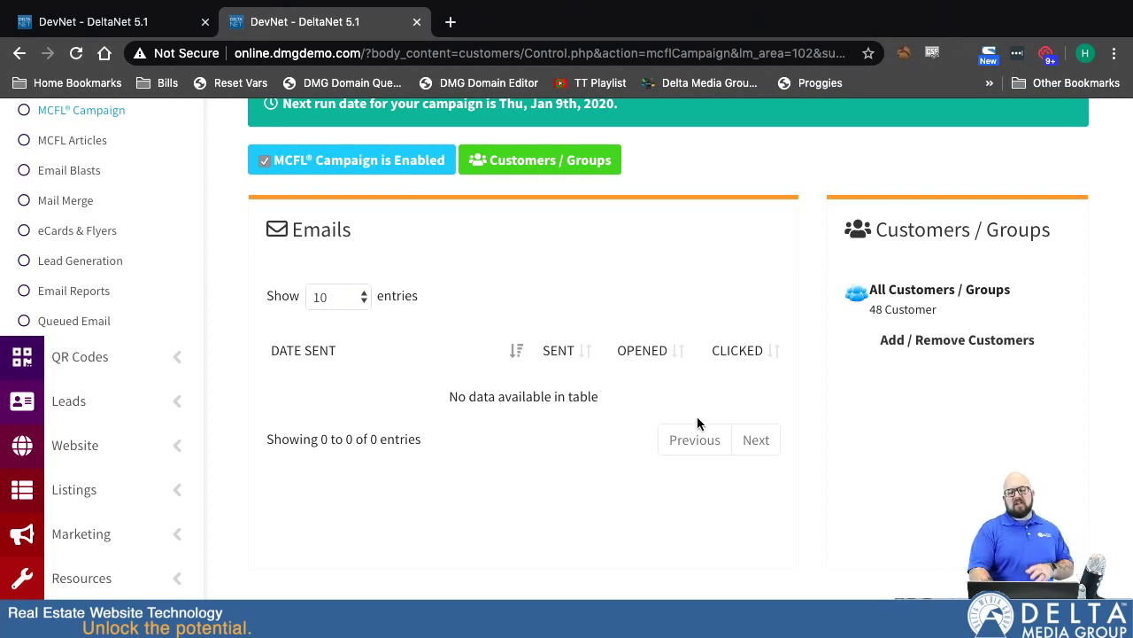
scroll(585, 467, down, 2)
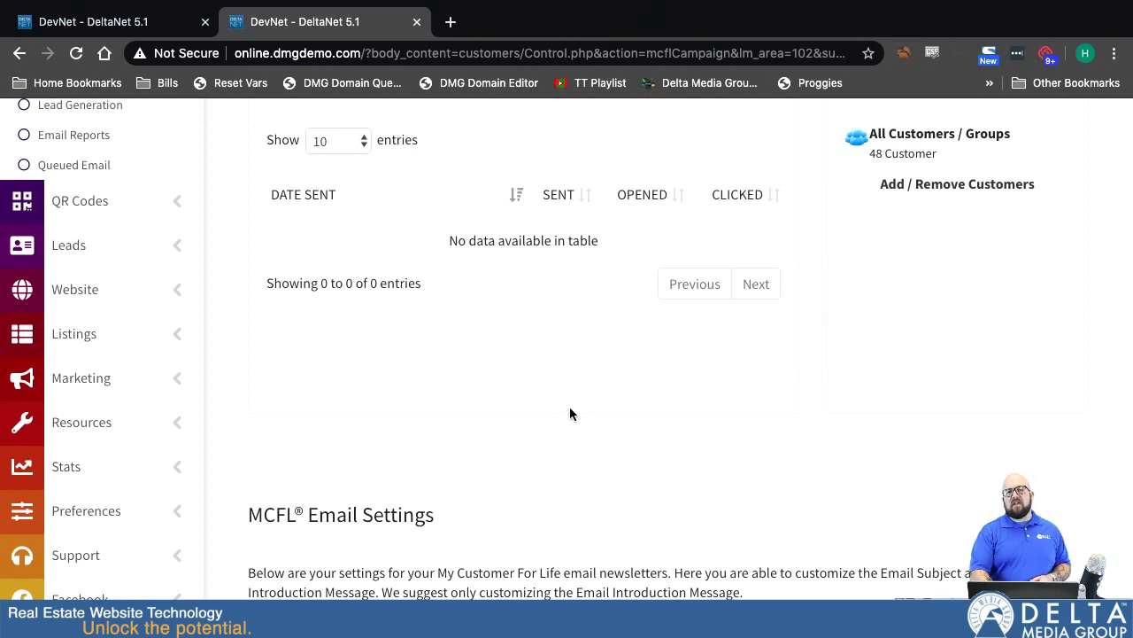
scroll(565, 309, up, 3)
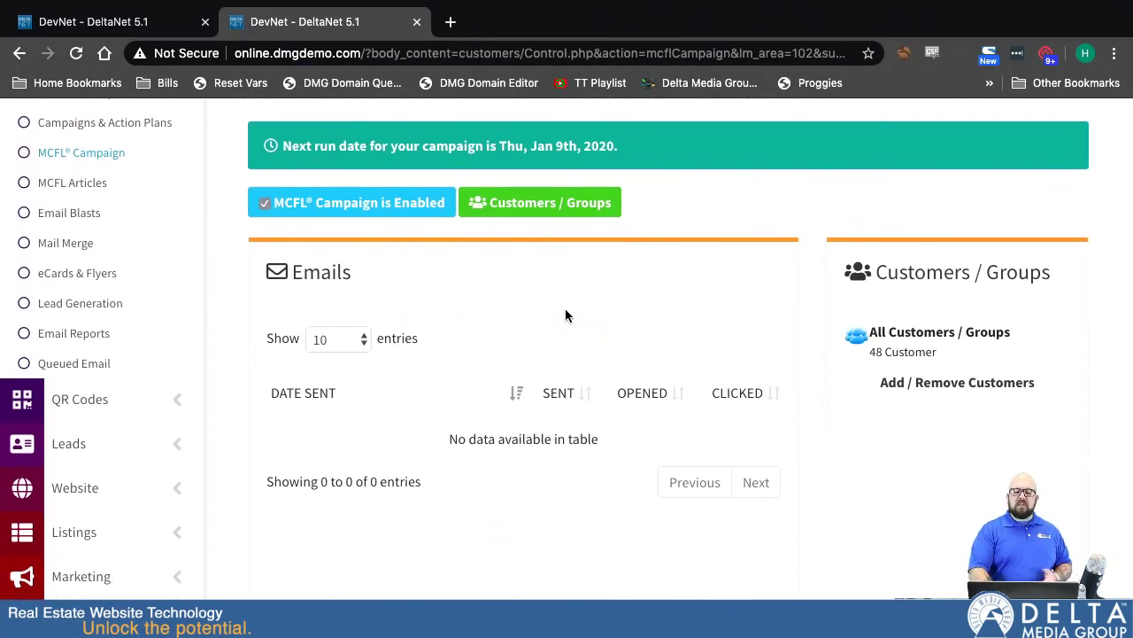
- Review the recipient options in the campaign's customer and group management and cancel without changing anything
scroll(565, 308, down, 6)
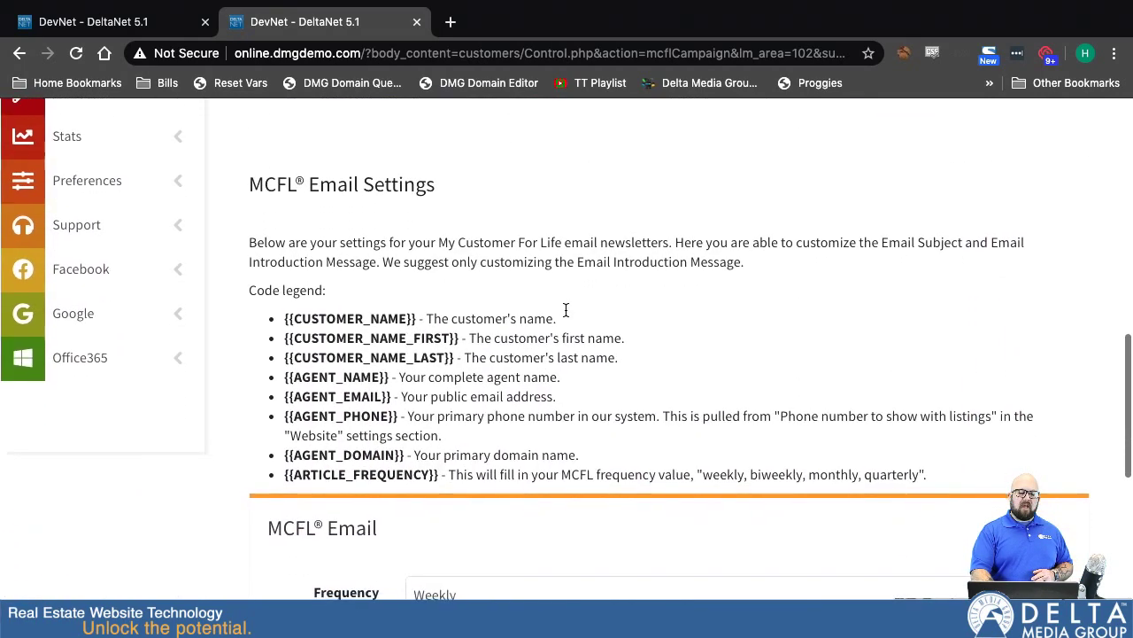
scroll(566, 309, down, 1)
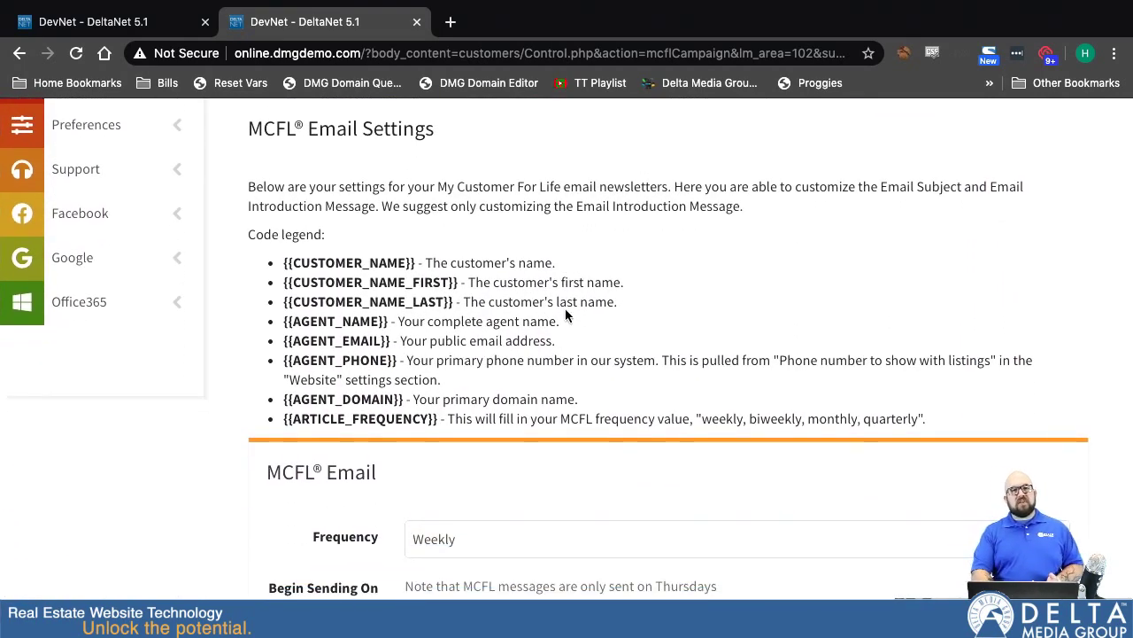
scroll(567, 316, up, 7)
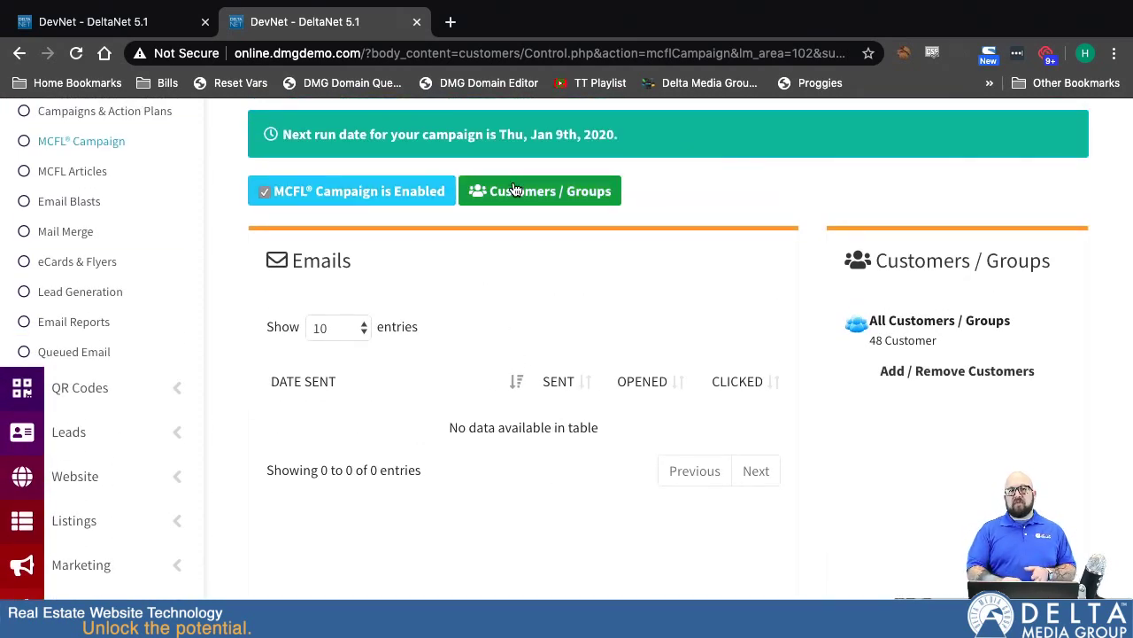
click(516, 191)
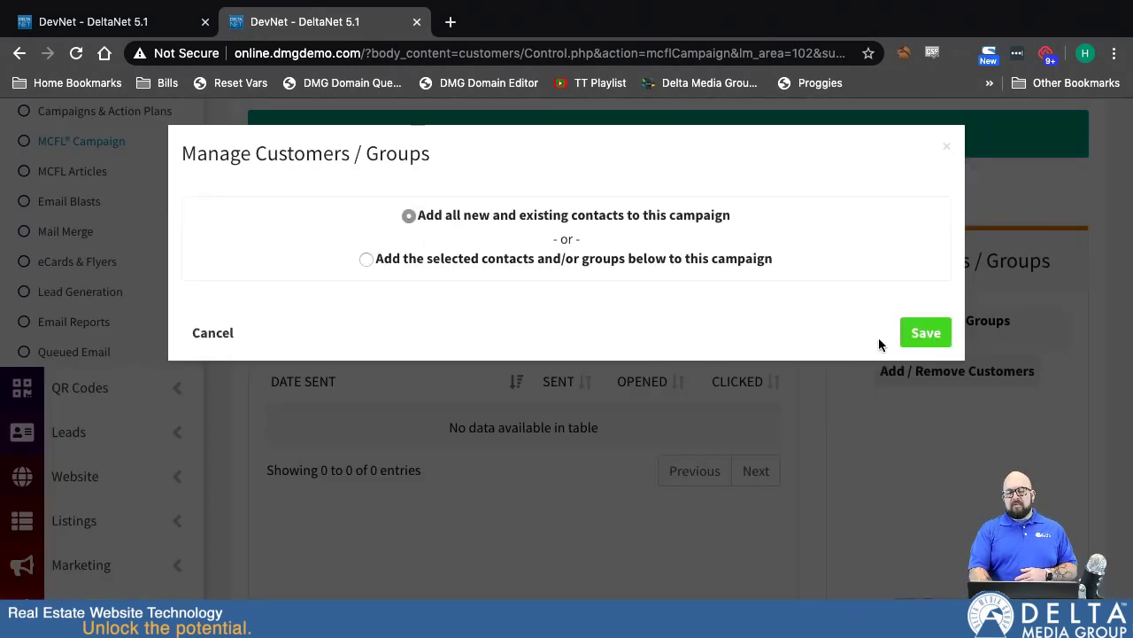
click(193, 336)
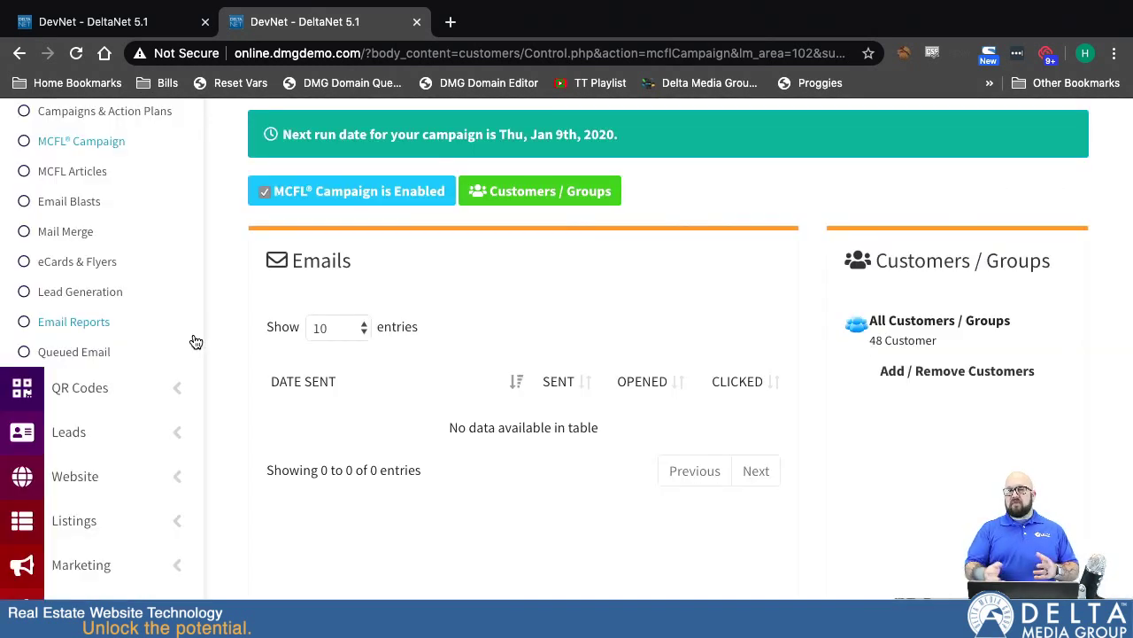
- Set the sending frequency of the MCFL email to Monthly in the campaign's email settings
scroll(342, 524, down, 4)
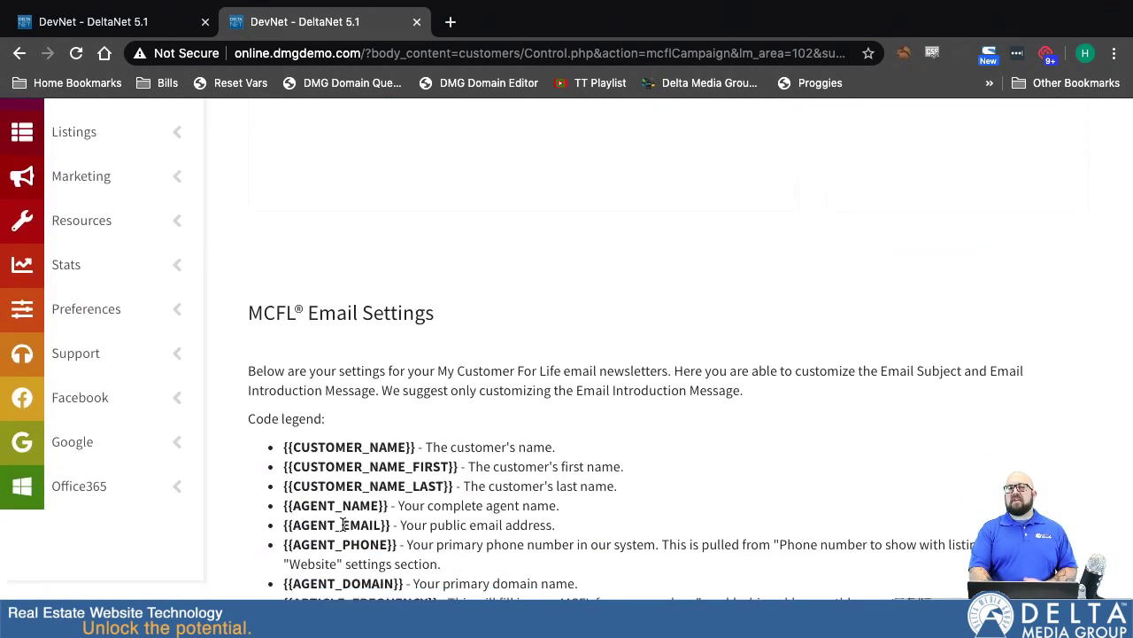
scroll(341, 524, down, 1)
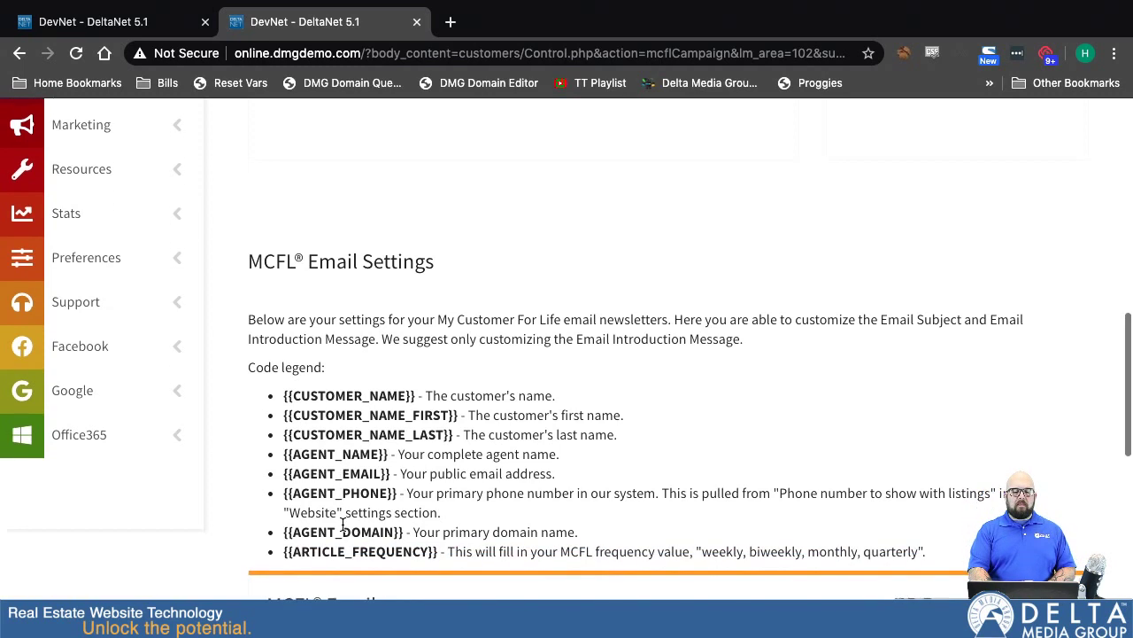
scroll(342, 524, down, 1)
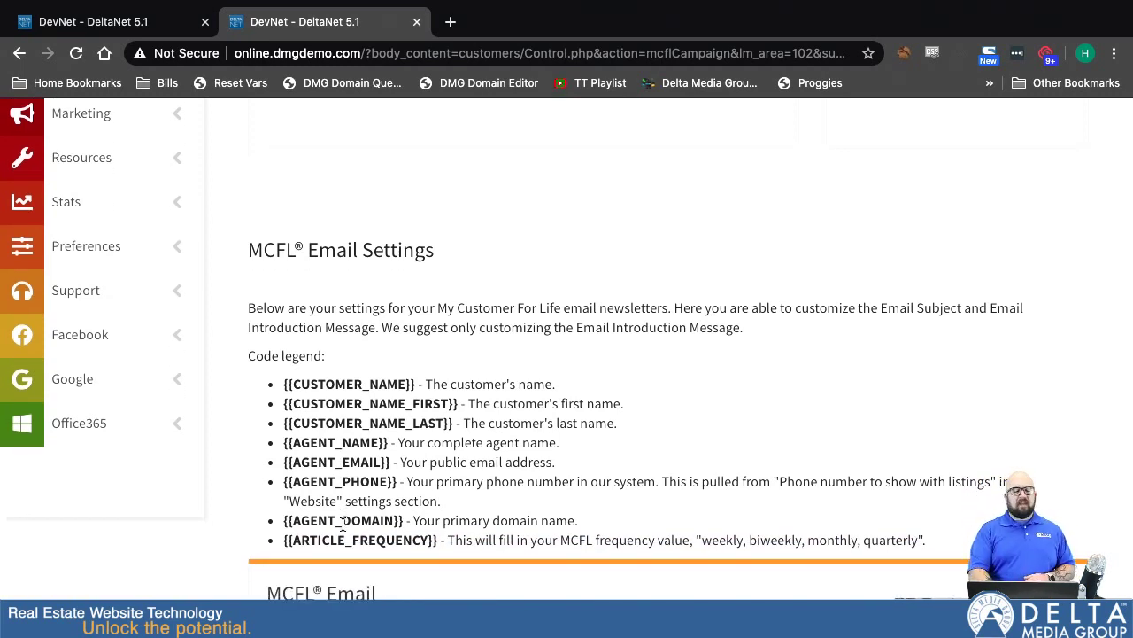
scroll(438, 542, down, 2)
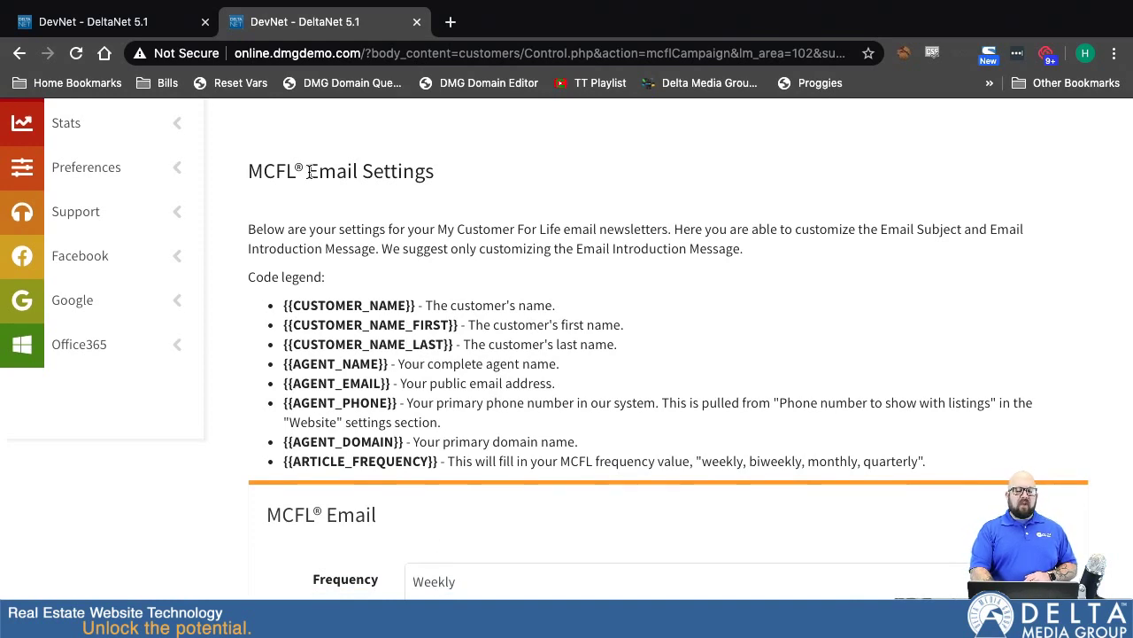
scroll(395, 457, down, 3)
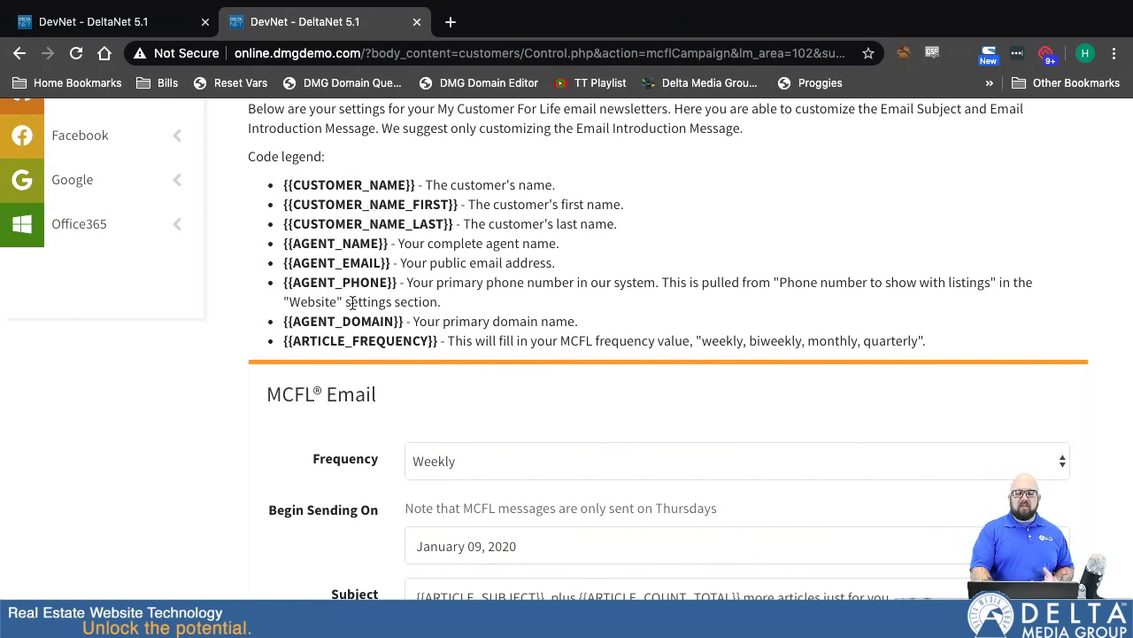
scroll(512, 330, down, 2)
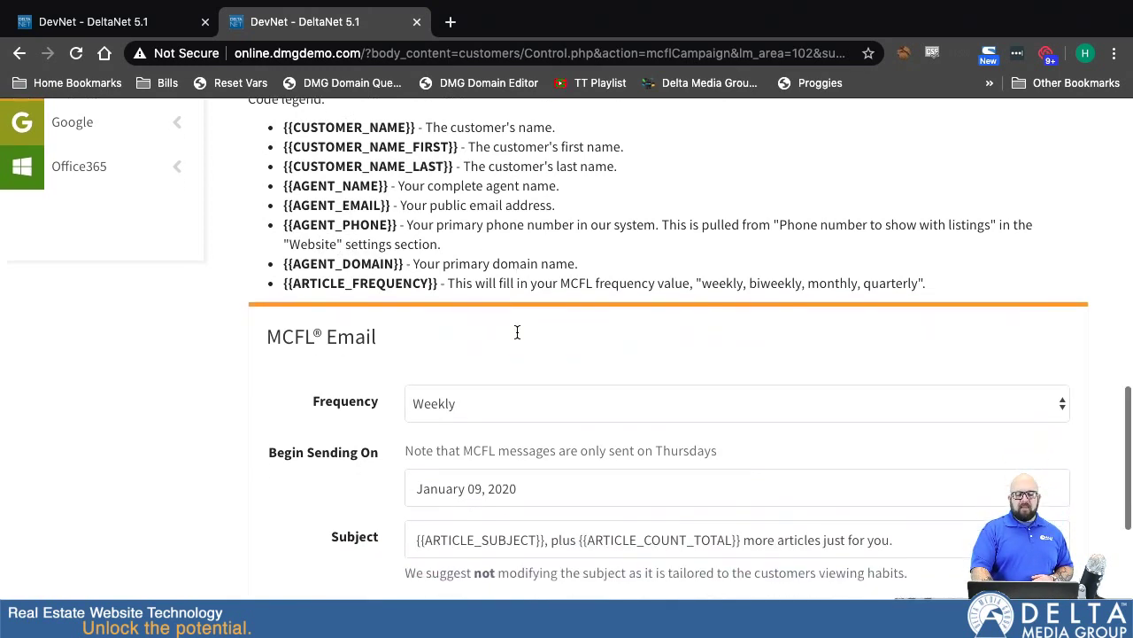
scroll(517, 332, down, 5)
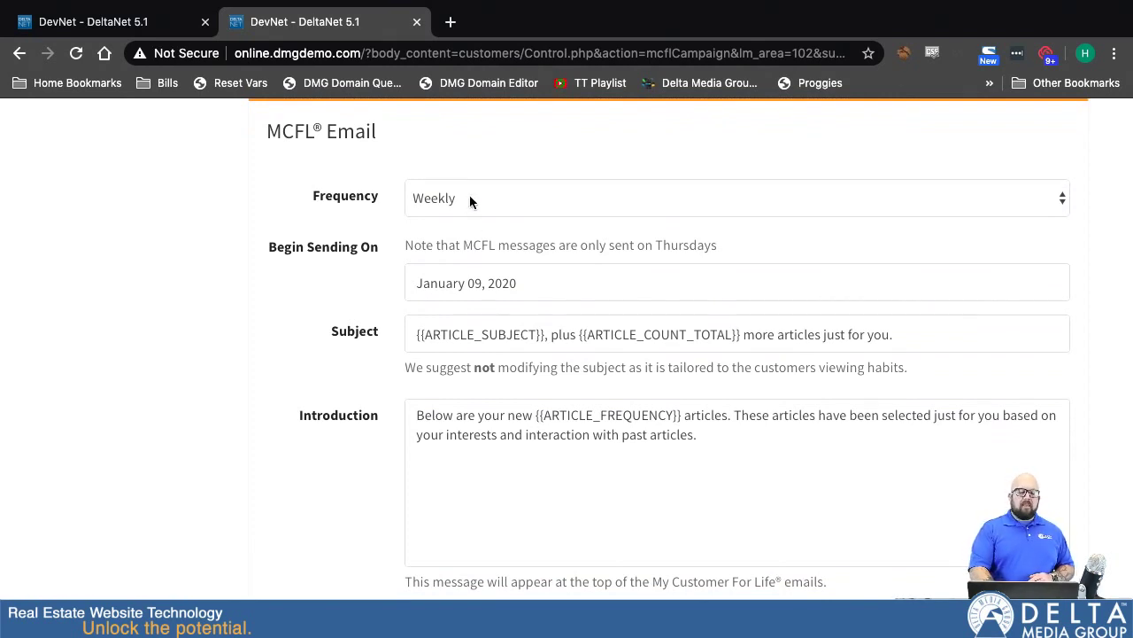
click(445, 199)
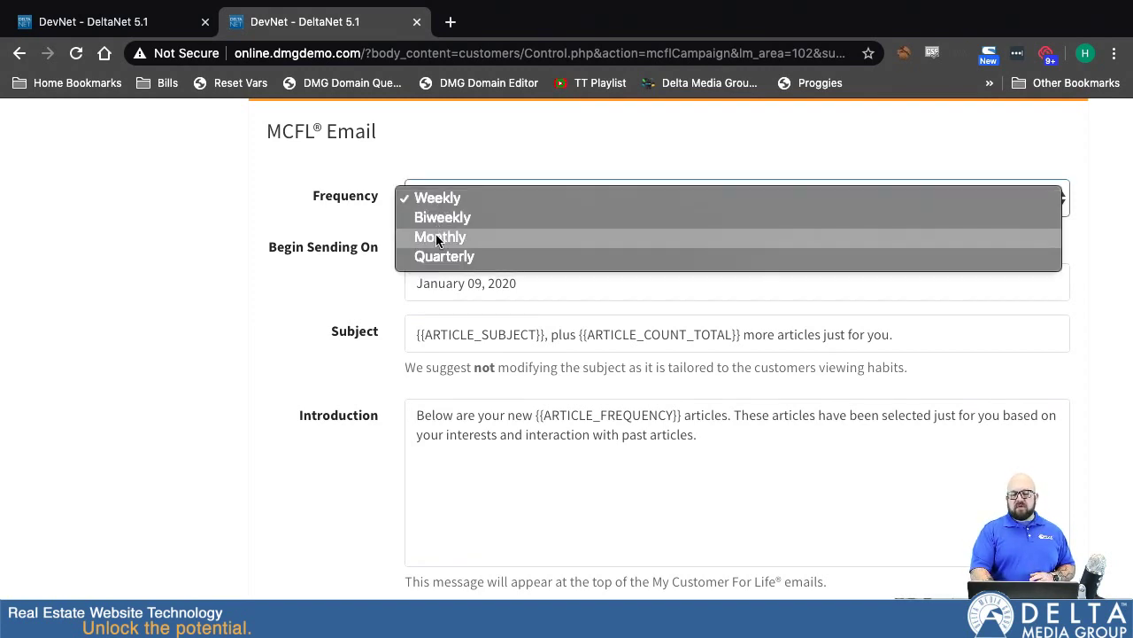
click(437, 237)
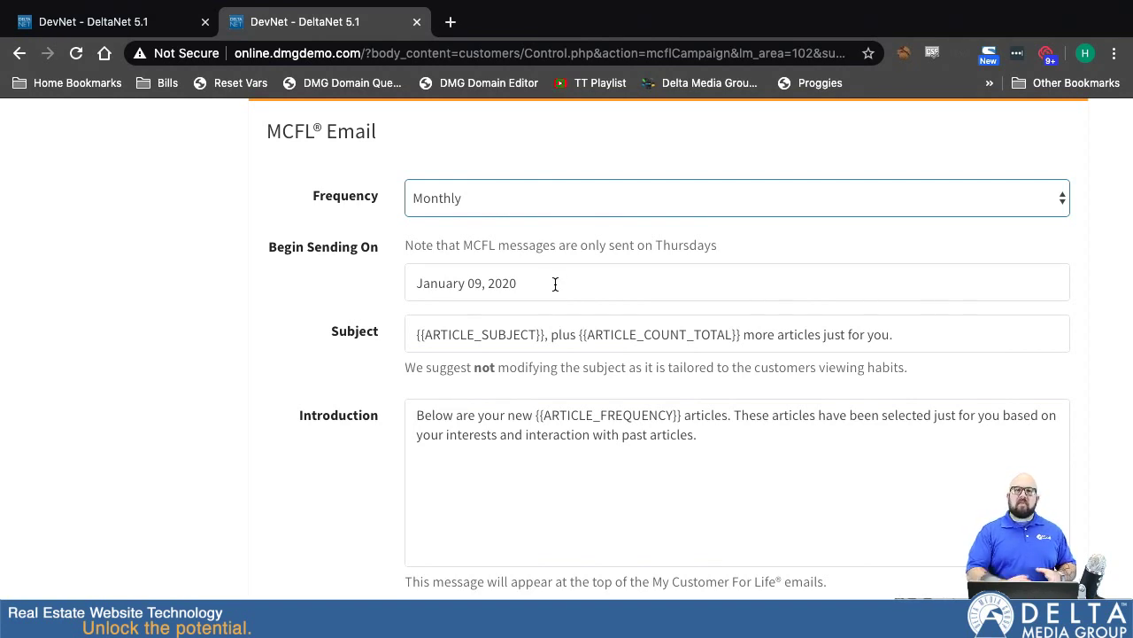
- Copy the {{CUSTOMER_NAME_FIRST}} code from the code legend of the MCFL email settings
scroll(550, 392, down, 3)
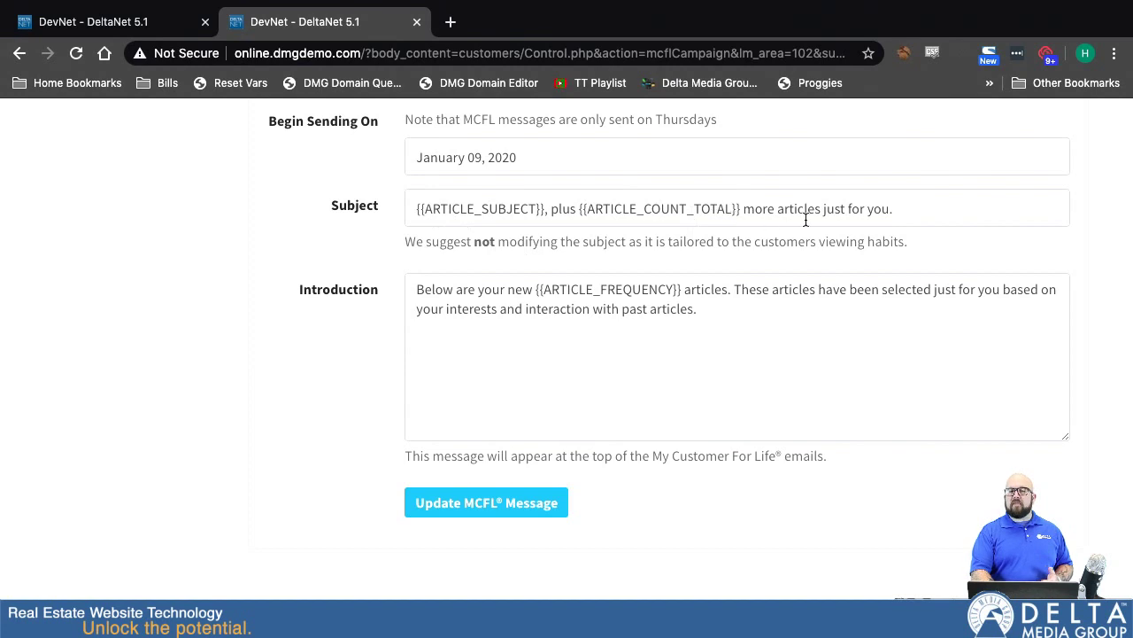
scroll(738, 341, down, 1)
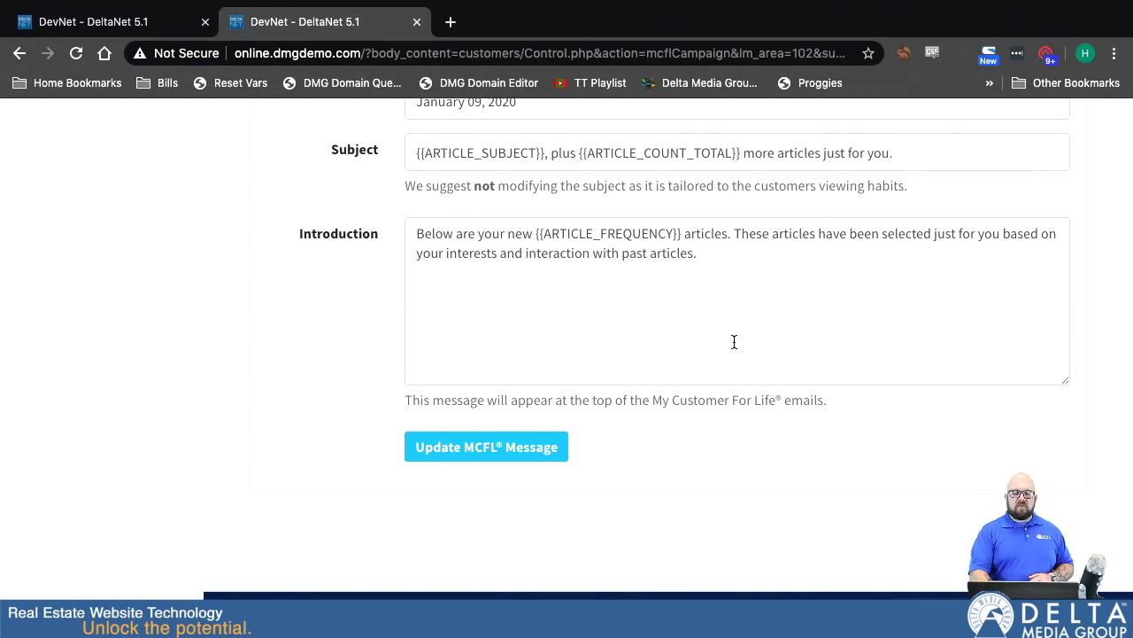
scroll(711, 309, up, 5)
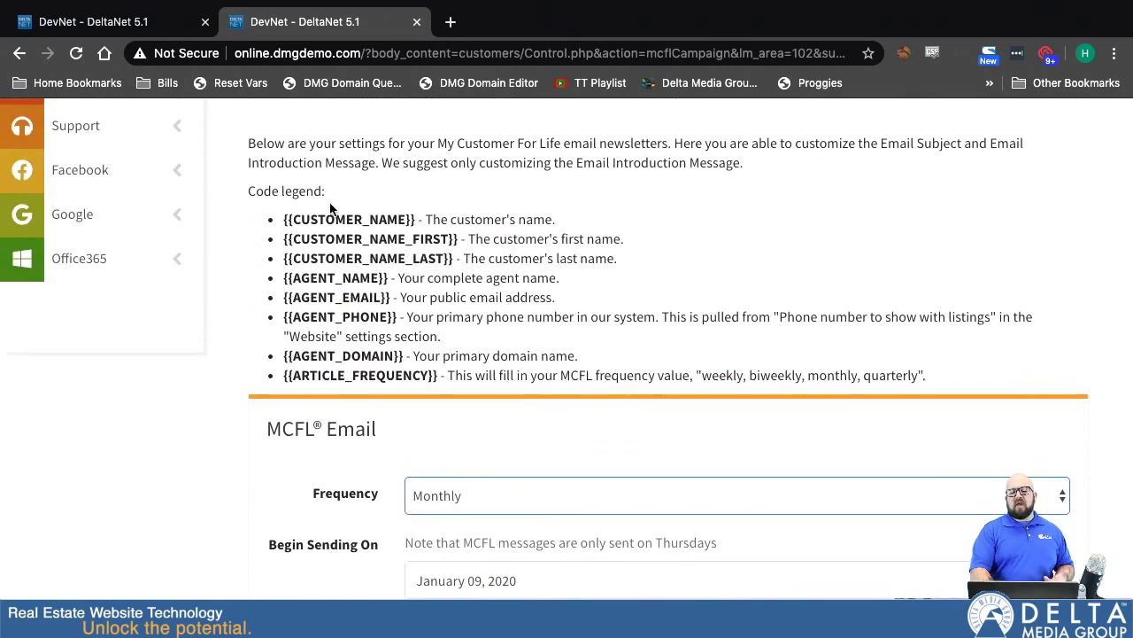
scroll(418, 417, down, 3)
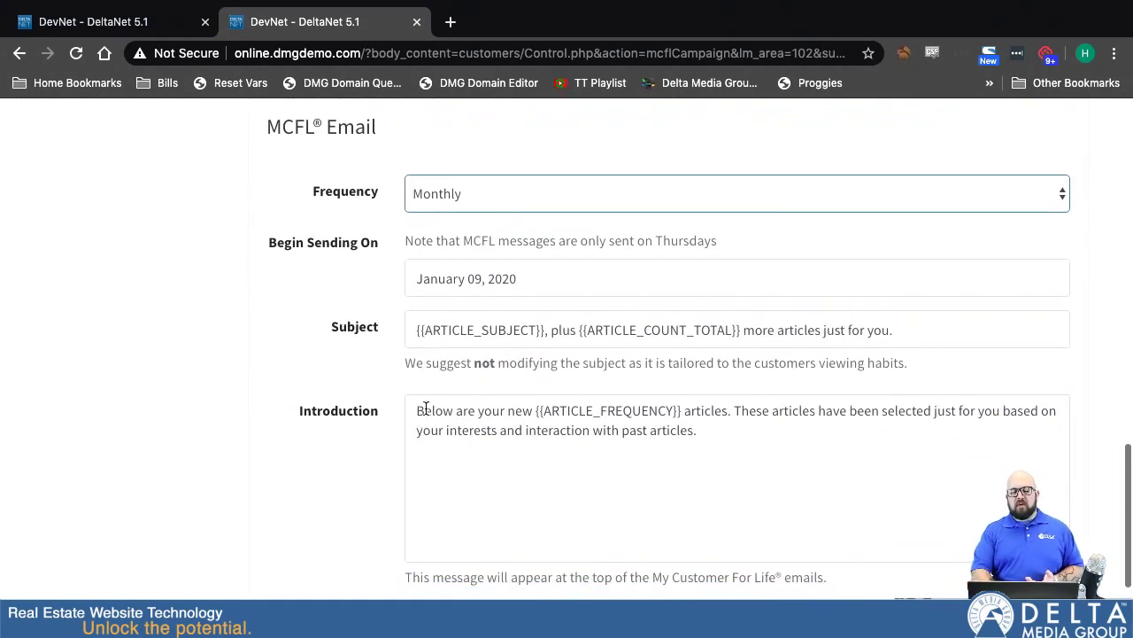
scroll(456, 420, up, 2)
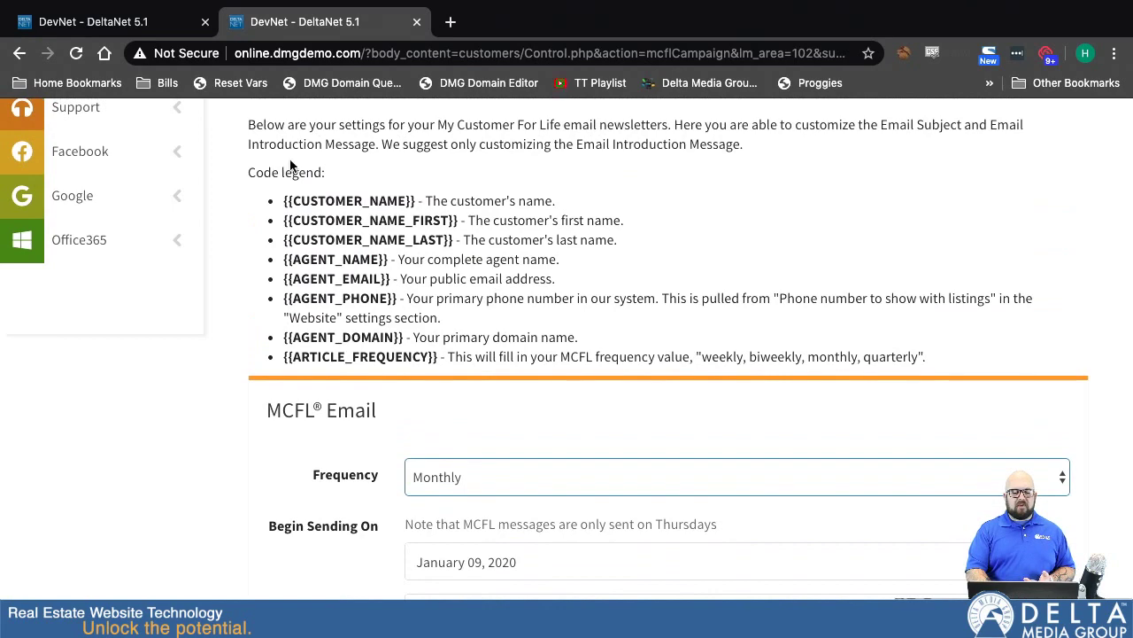
click(283, 220)
drag(283, 219, 458, 216)
key(super+c)
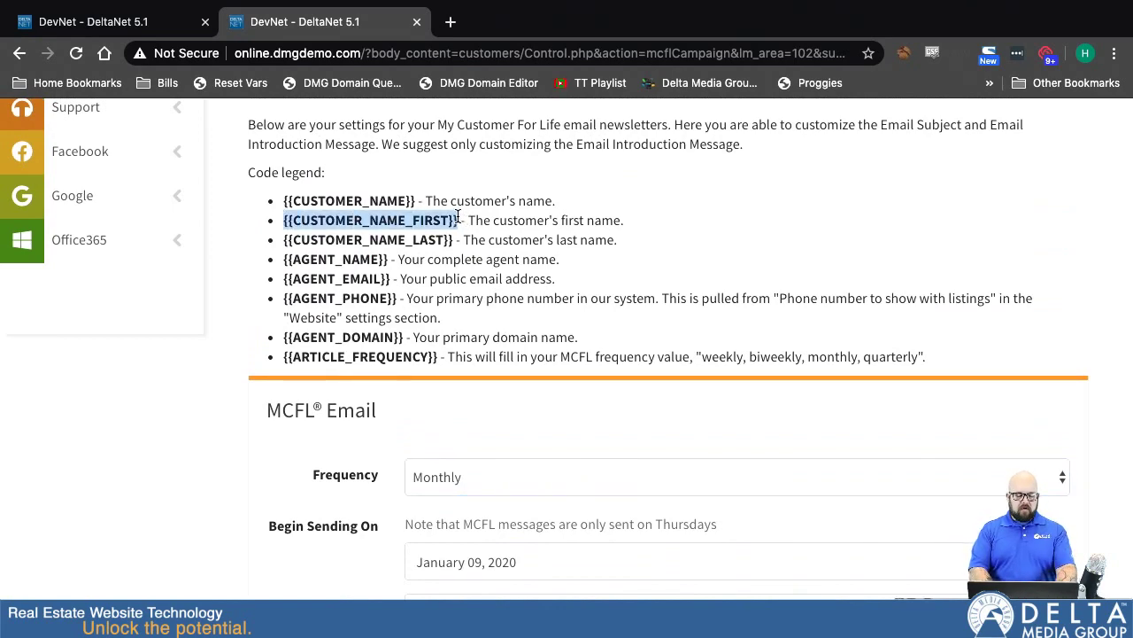
- Add the greeting line "Dear {{CUSTOMER_NAME_FIRST}}," followed by a blank line above the existing introduction text, using the copied code
scroll(544, 456, down, 5)
click(497, 350)
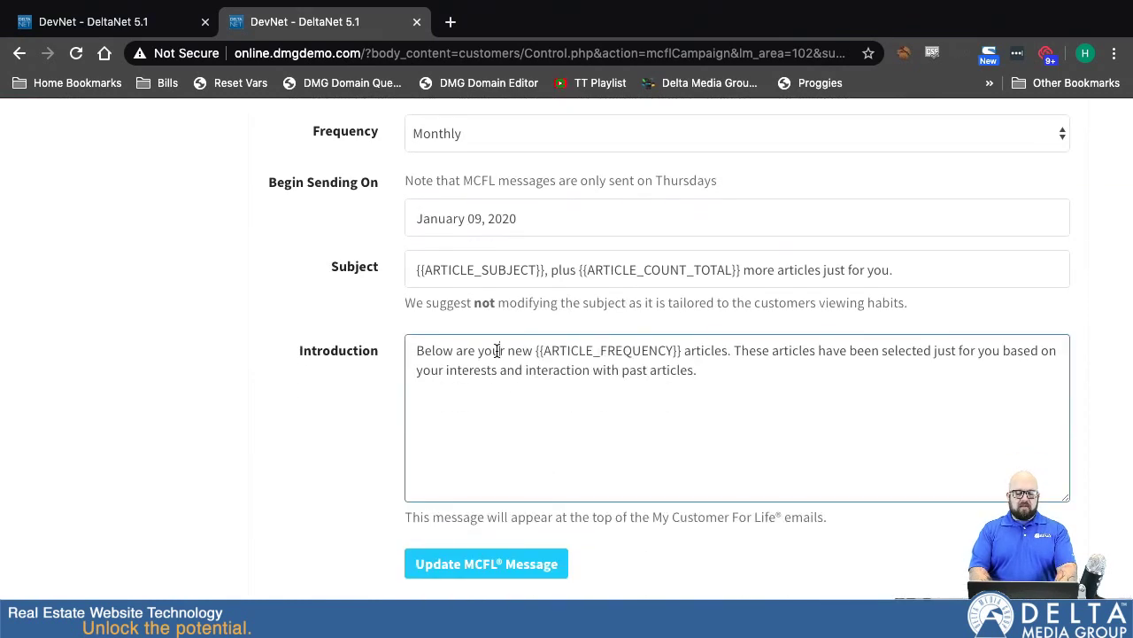
key(Return)
key(Up)
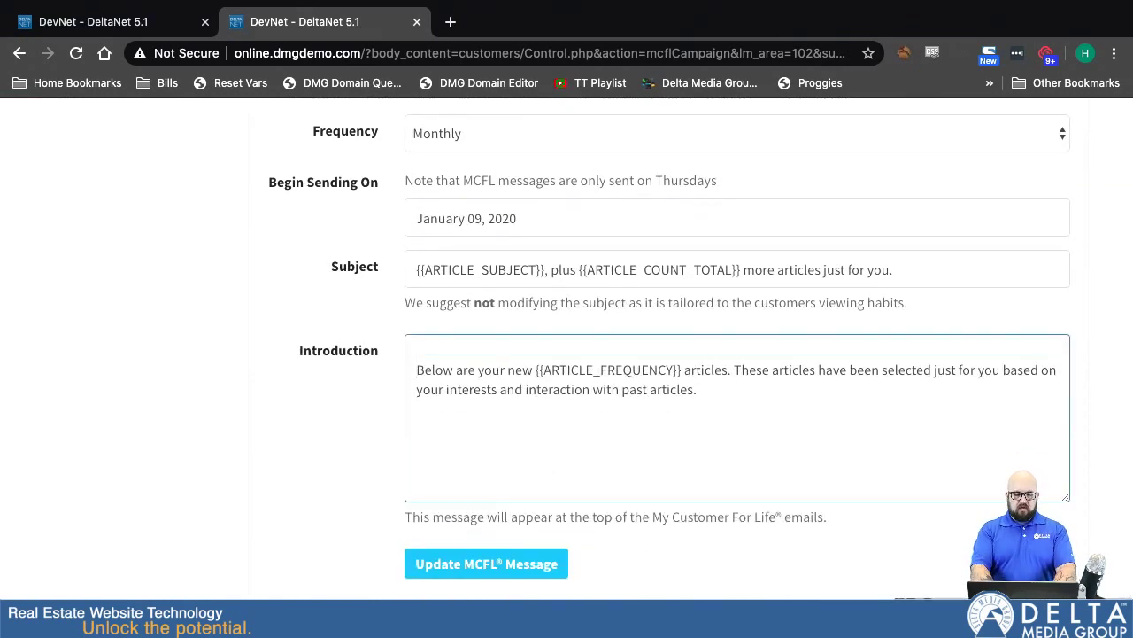
text(Dear)
key(super+v)
text(,)
key(Return)
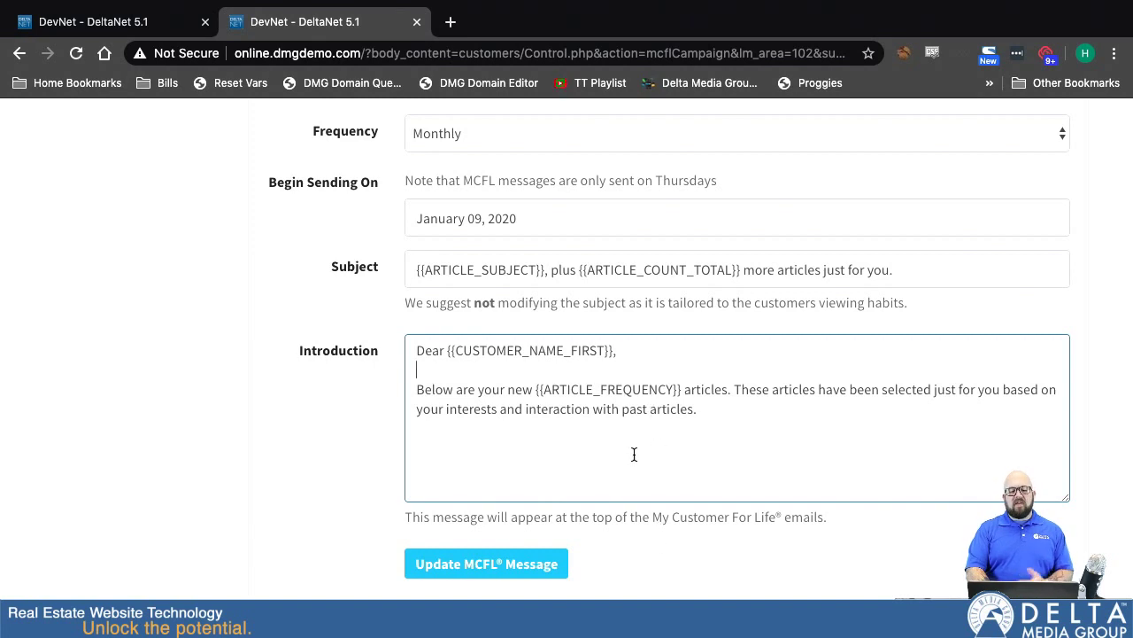
- Remove the word "Dear" and the trailing comma from the introduction's greeting, leaving only {{CUSTOMER_NAME_FIRST}}
click(445, 350)
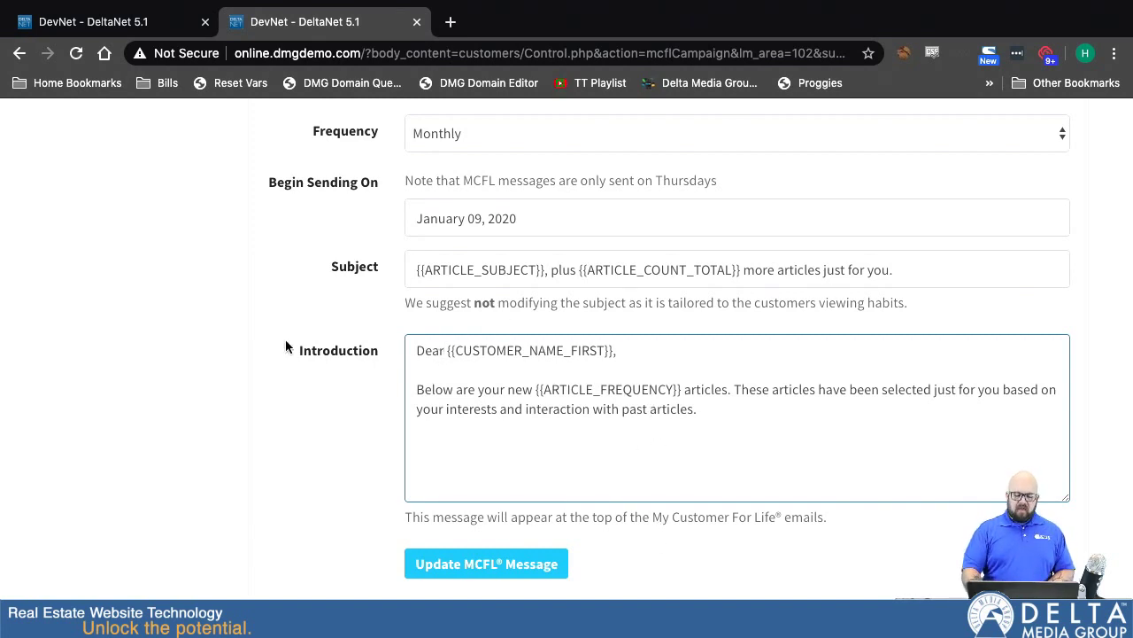
key(shift+Home)
key(BackSpace)
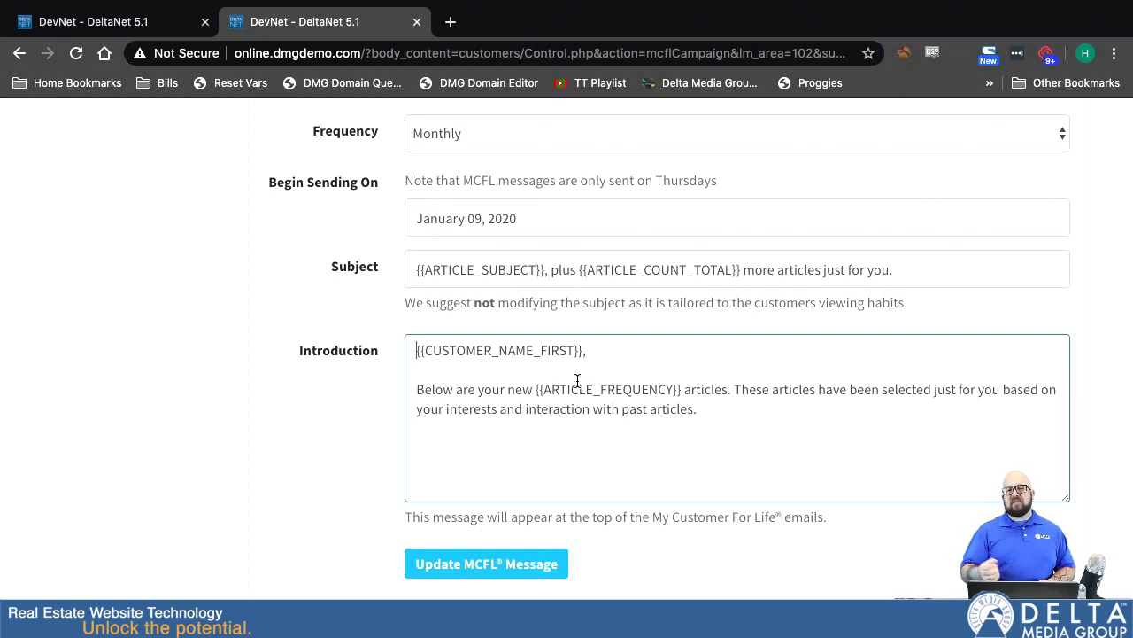
click(602, 354)
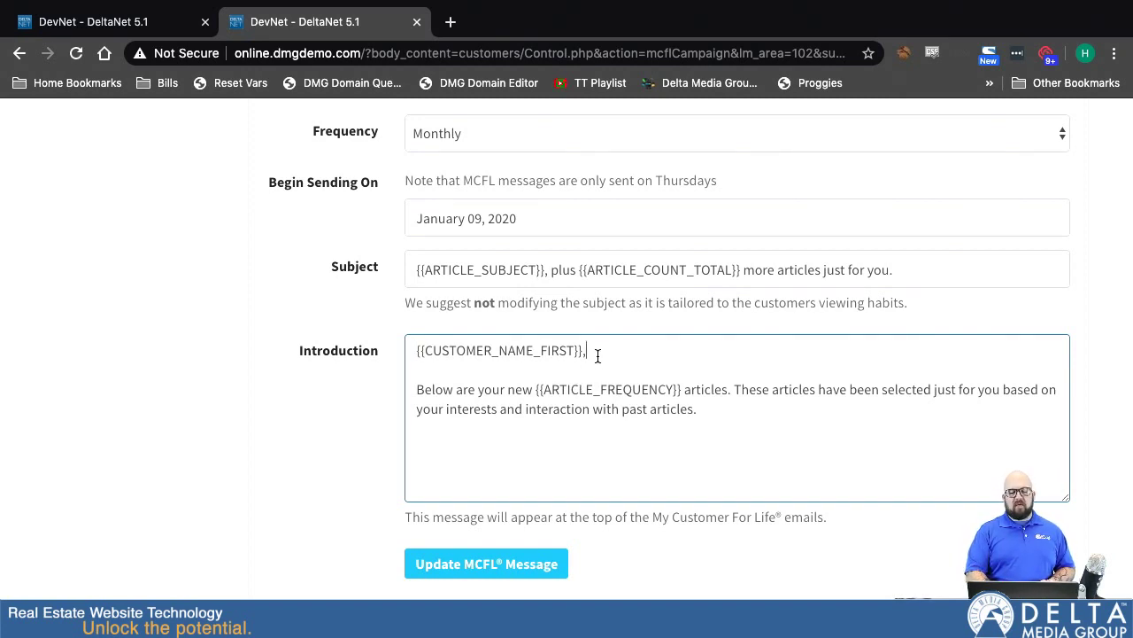
key(BackSpace)
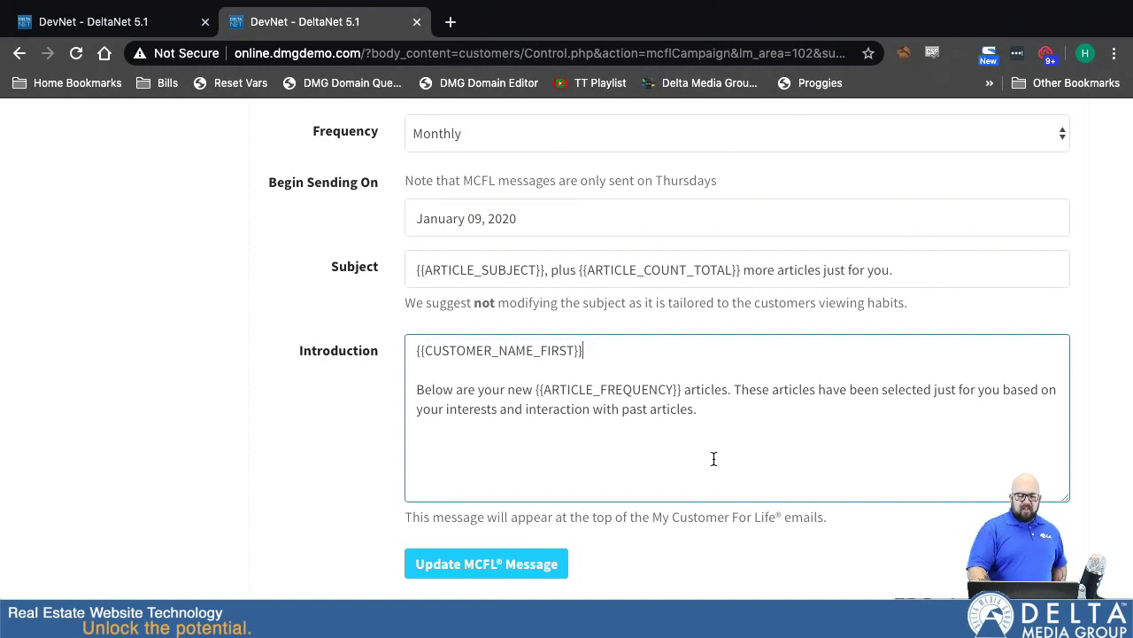
- Open the MCFL Articles page and browse the first page of article titles, categories and publish dates
scroll(713, 458, down, 3)
scroll(556, 487, up, 3)
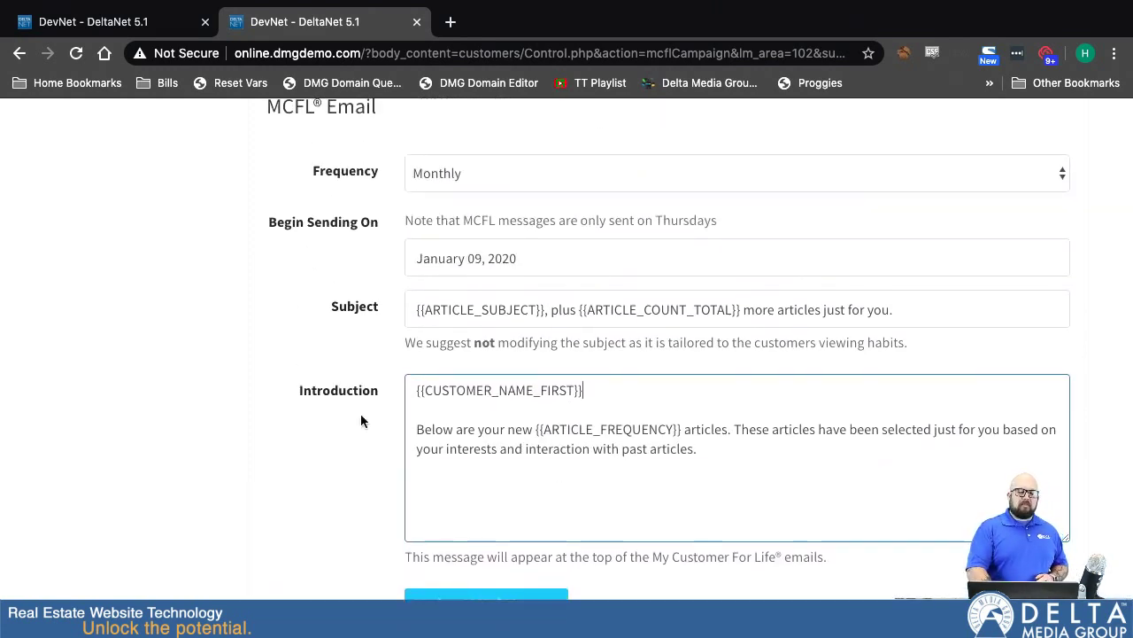
scroll(313, 248, up, 5)
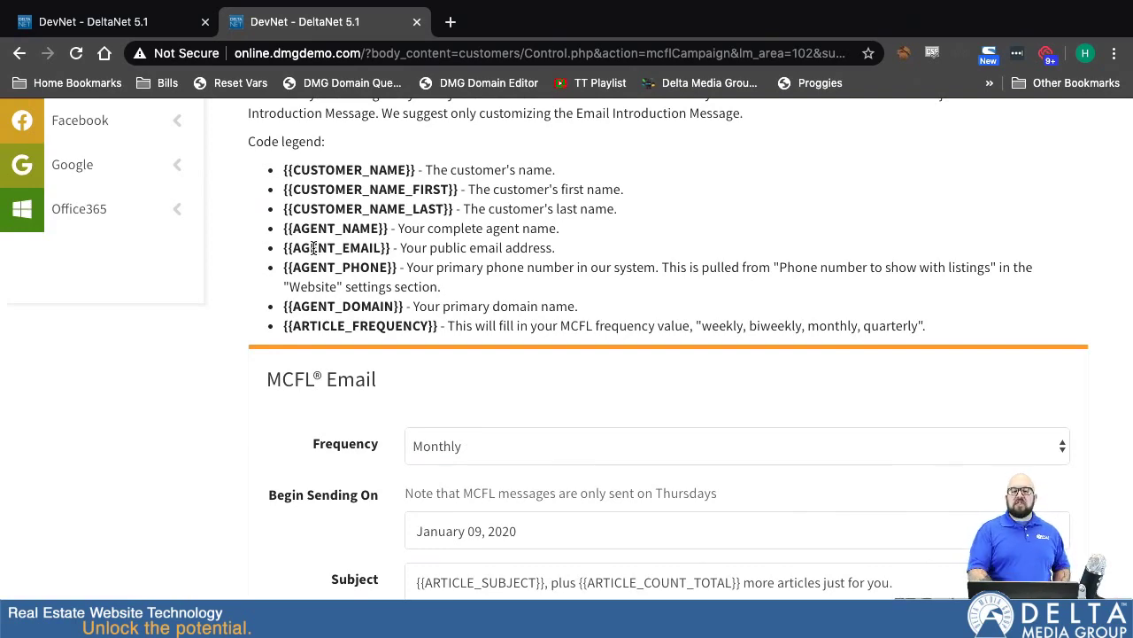
scroll(312, 248, up, 10)
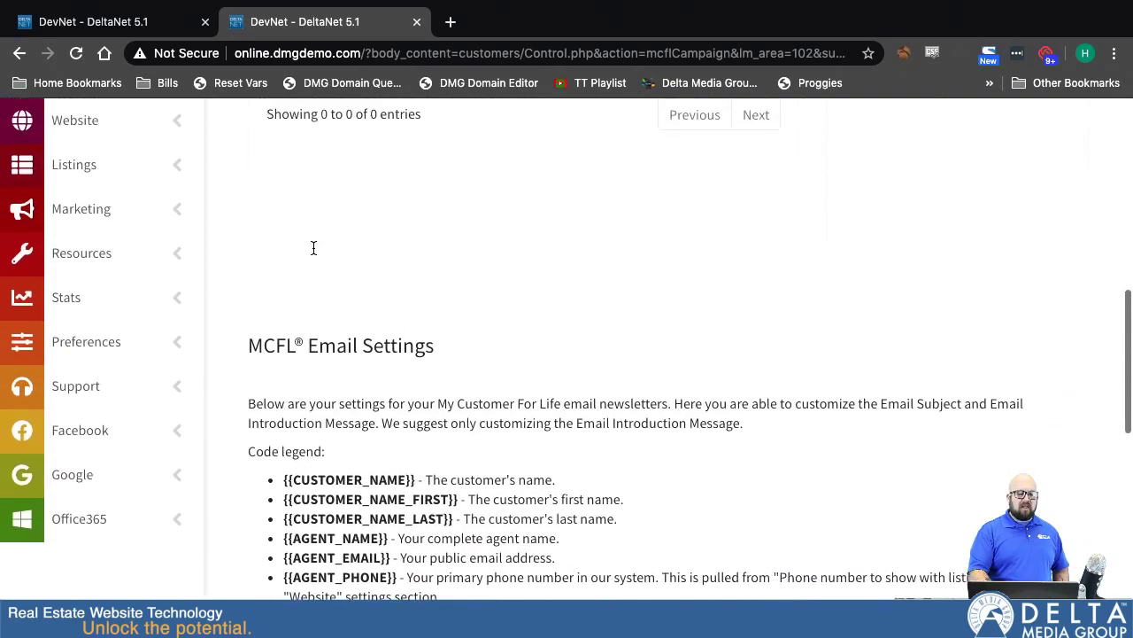
scroll(312, 248, up, 3)
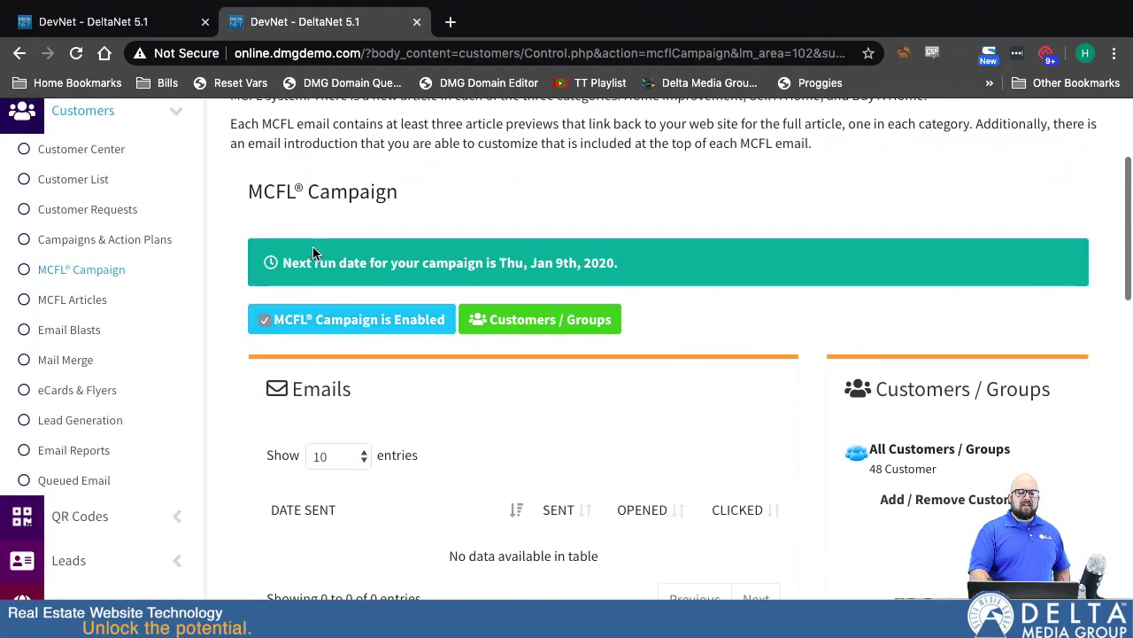
scroll(234, 286, up, 1)
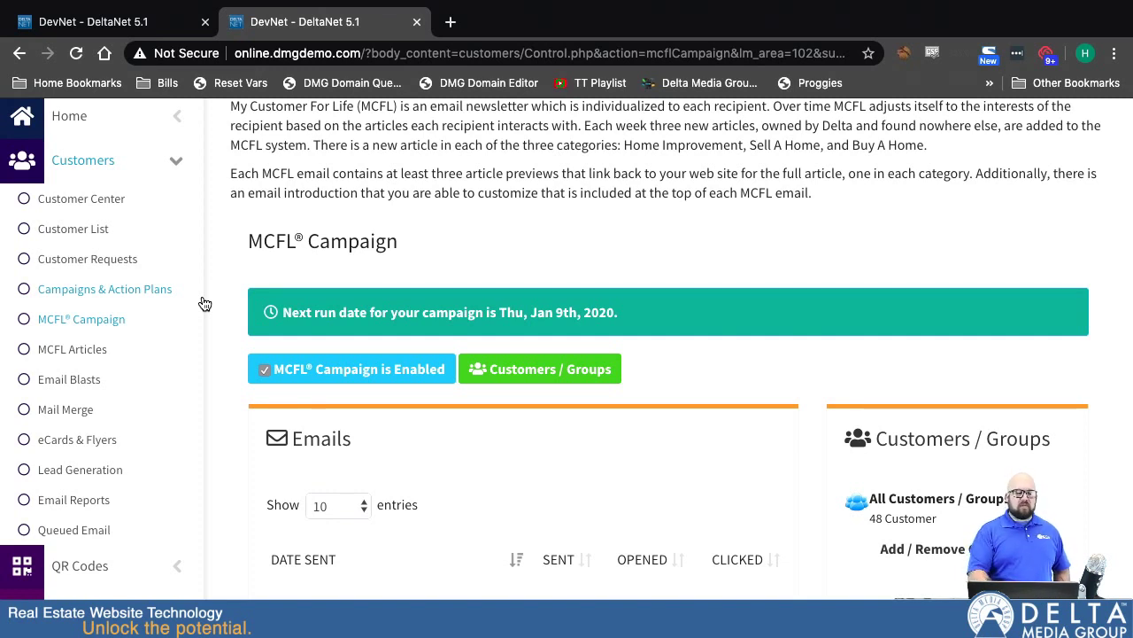
click(72, 350)
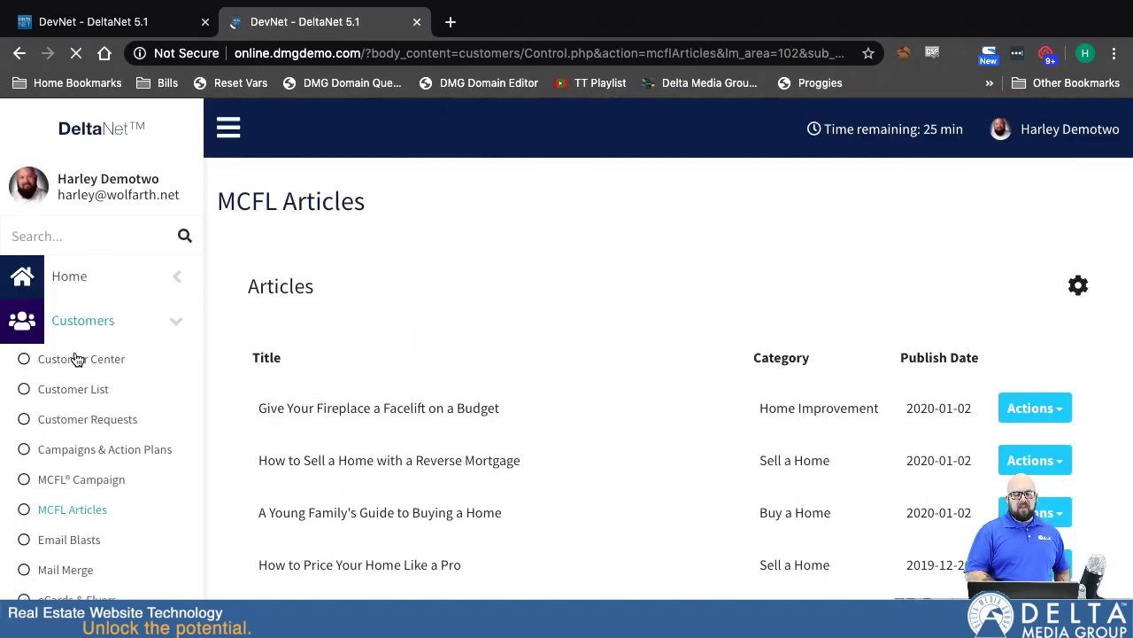
scroll(531, 429, down, 1)
scroll(532, 428, down, 5)
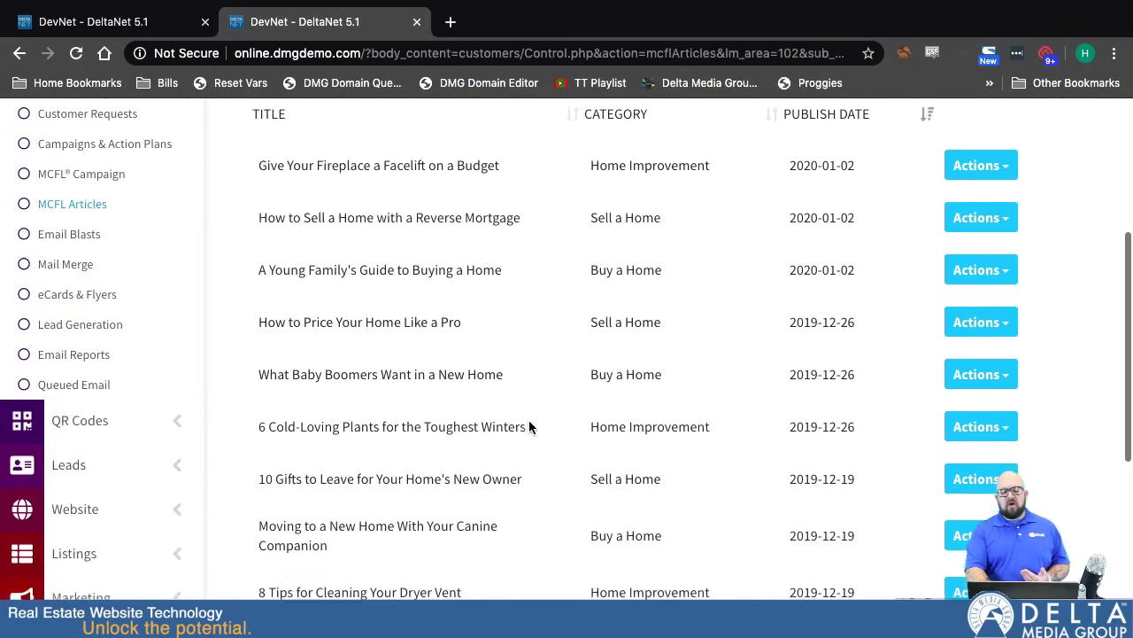
scroll(530, 427, up, 1)
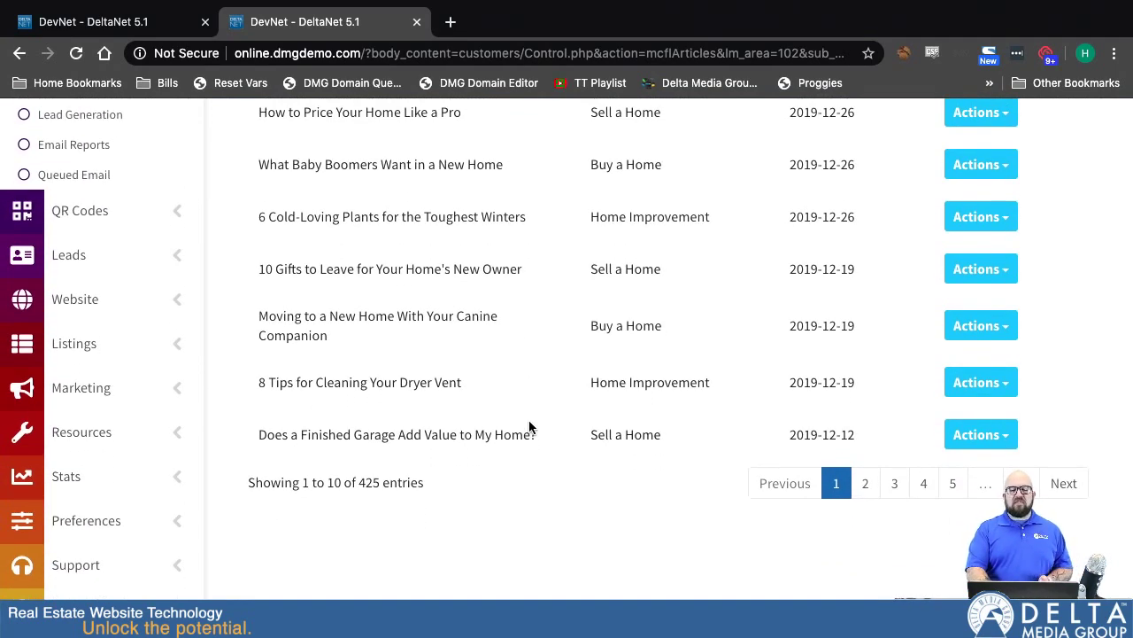
- Look through the article list's titles, categories and publish dates, and its search field
scroll(529, 428, up, 2)
scroll(529, 427, down, 1)
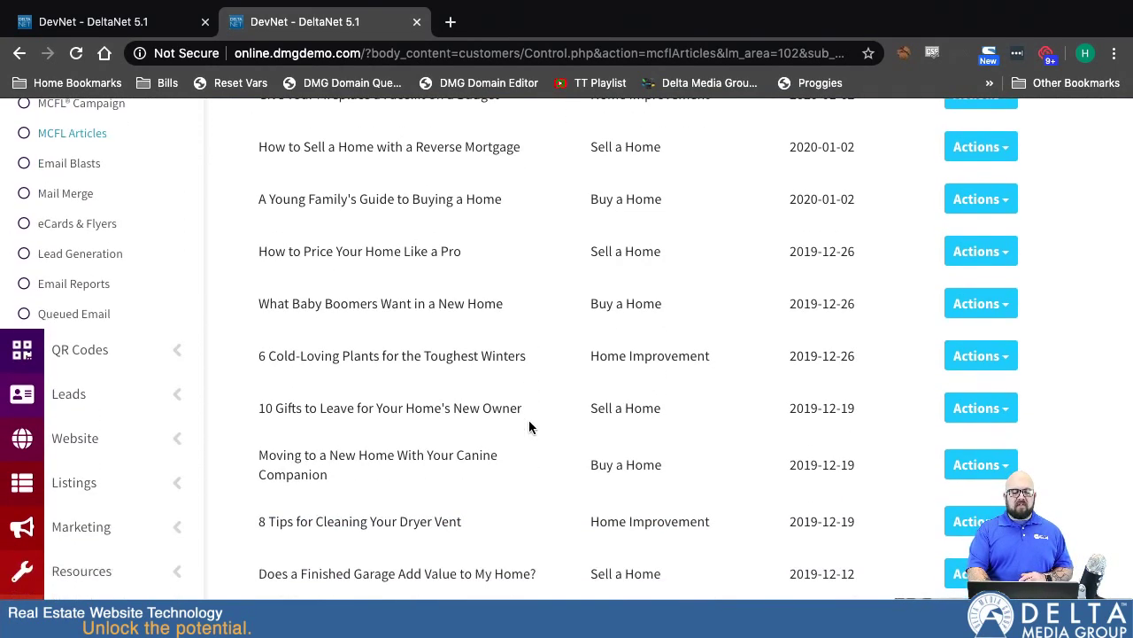
scroll(527, 426, down, 1)
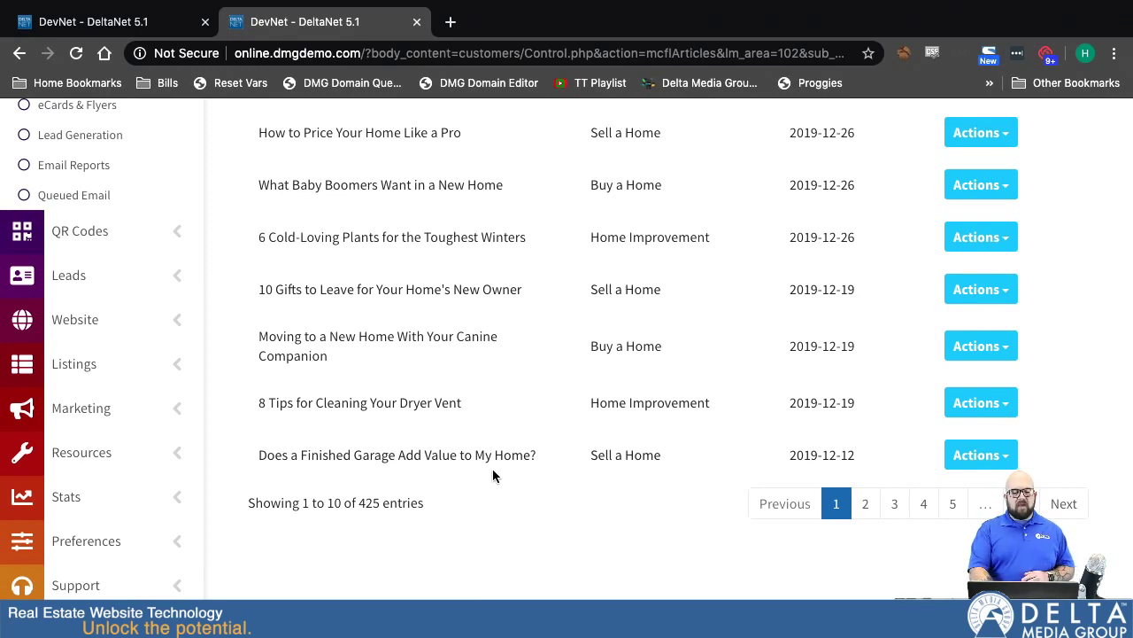
scroll(493, 470, up, 1)
scroll(492, 469, up, 1)
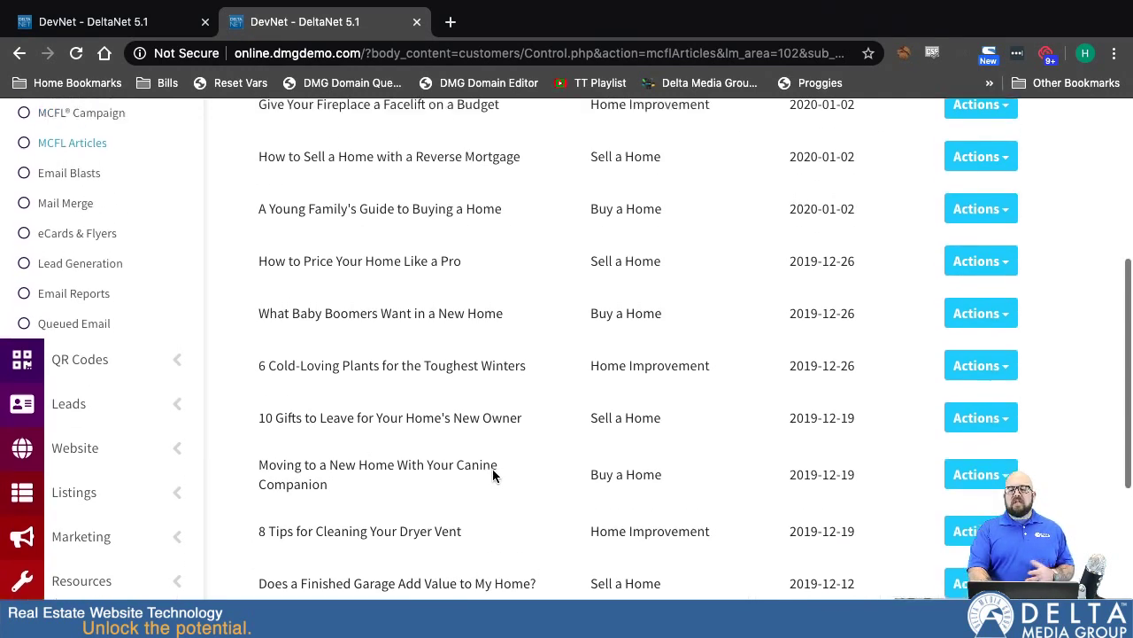
scroll(492, 474, up, 3)
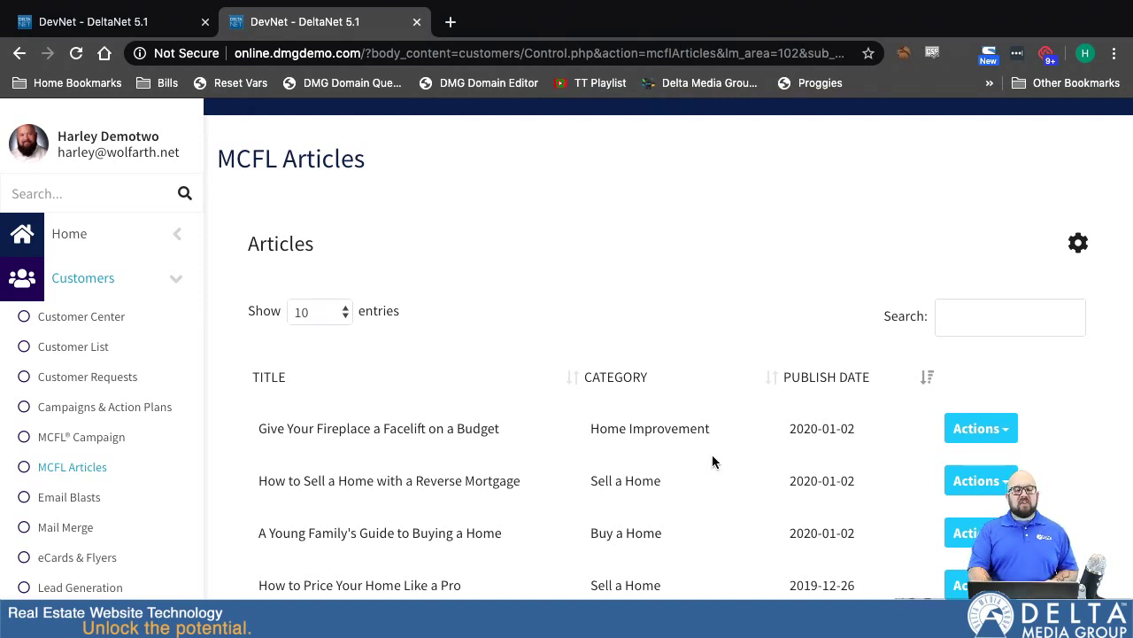
scroll(666, 546, down, 1)
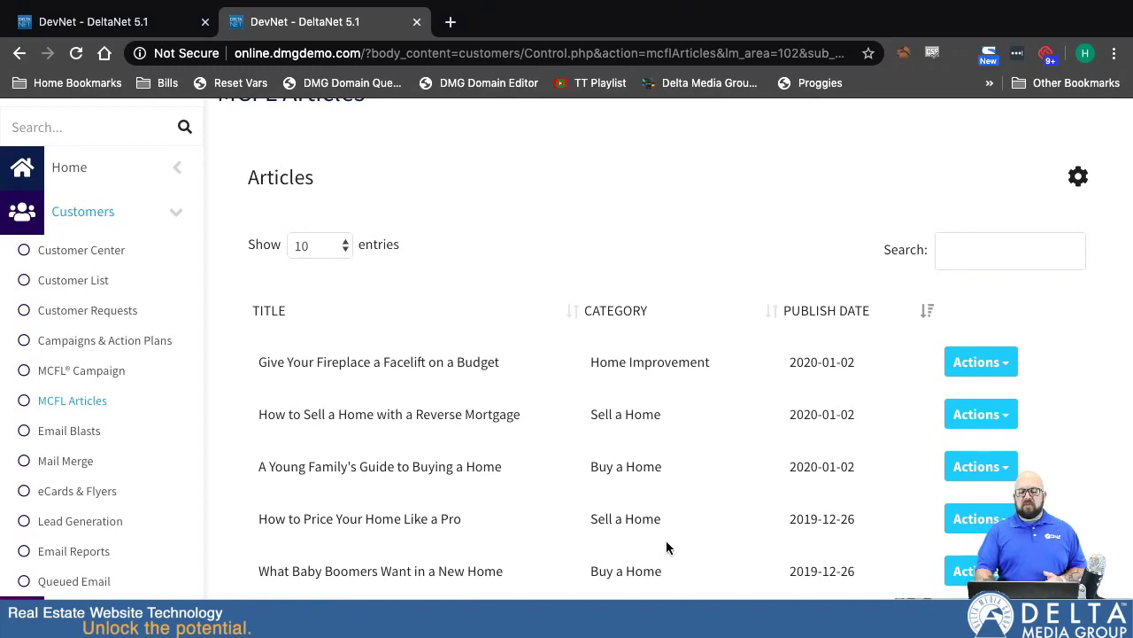
scroll(667, 547, down, 5)
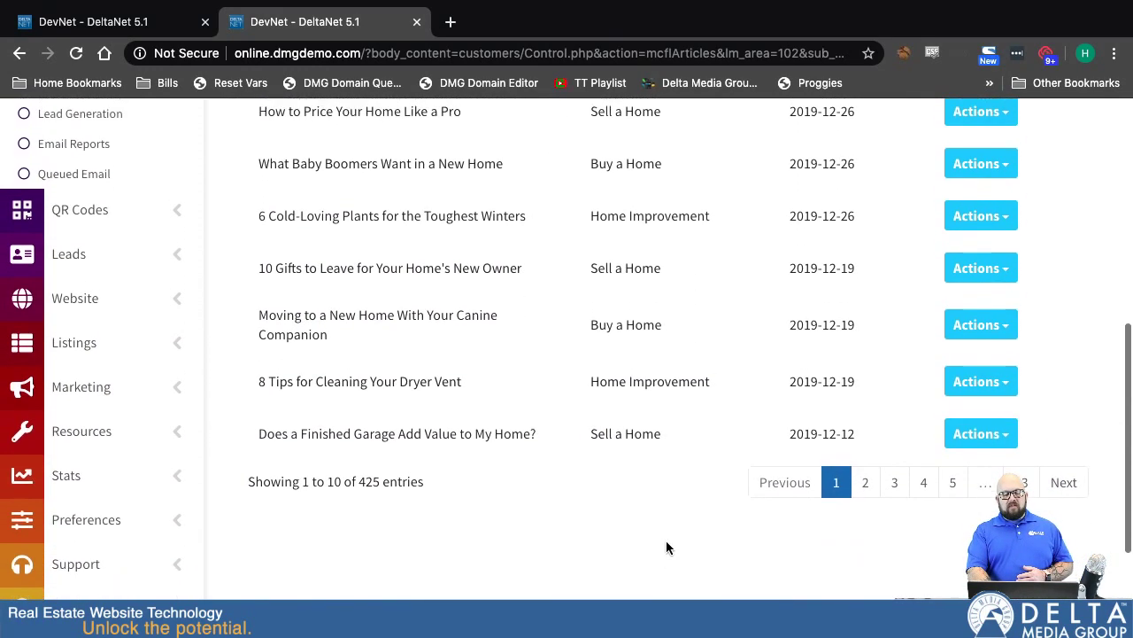
scroll(646, 266, up, 4)
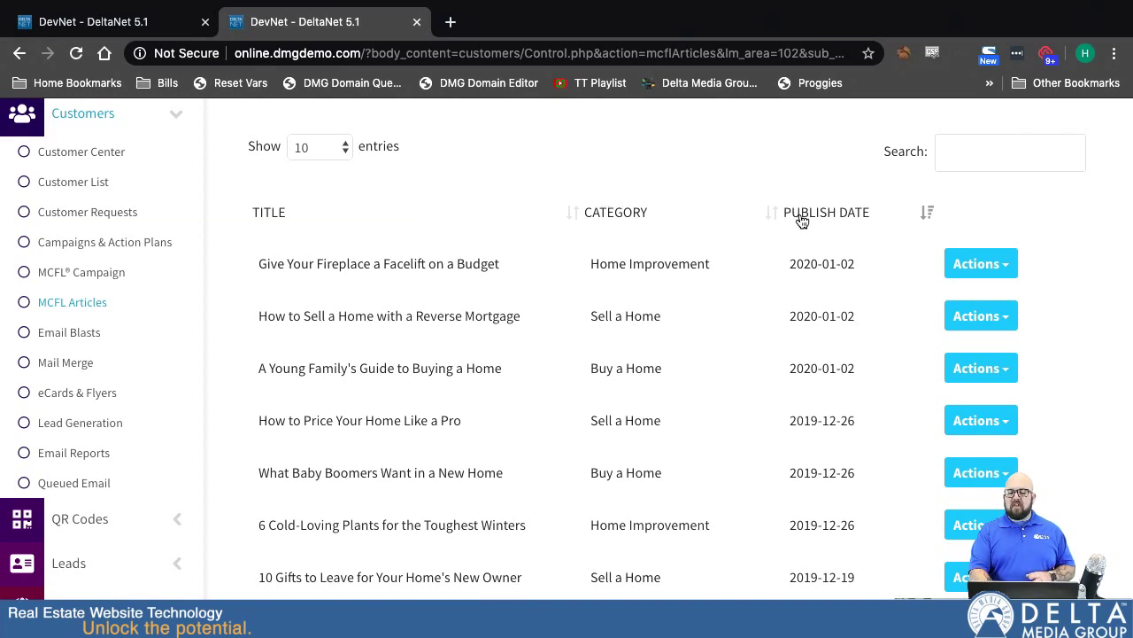
click(973, 147)
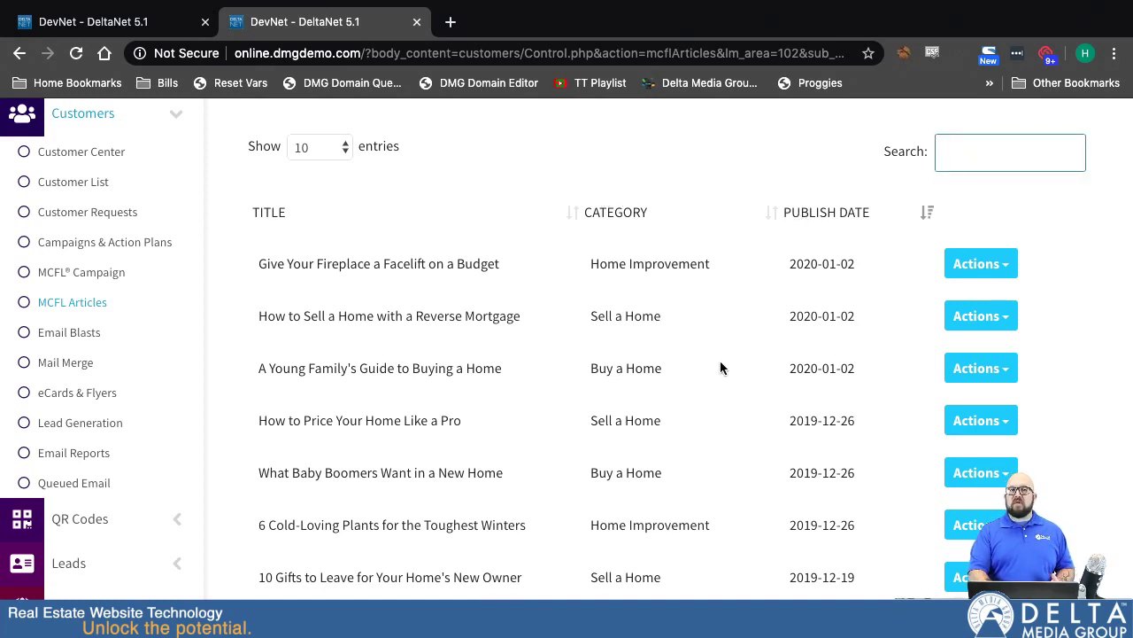
scroll(504, 507, down, 3)
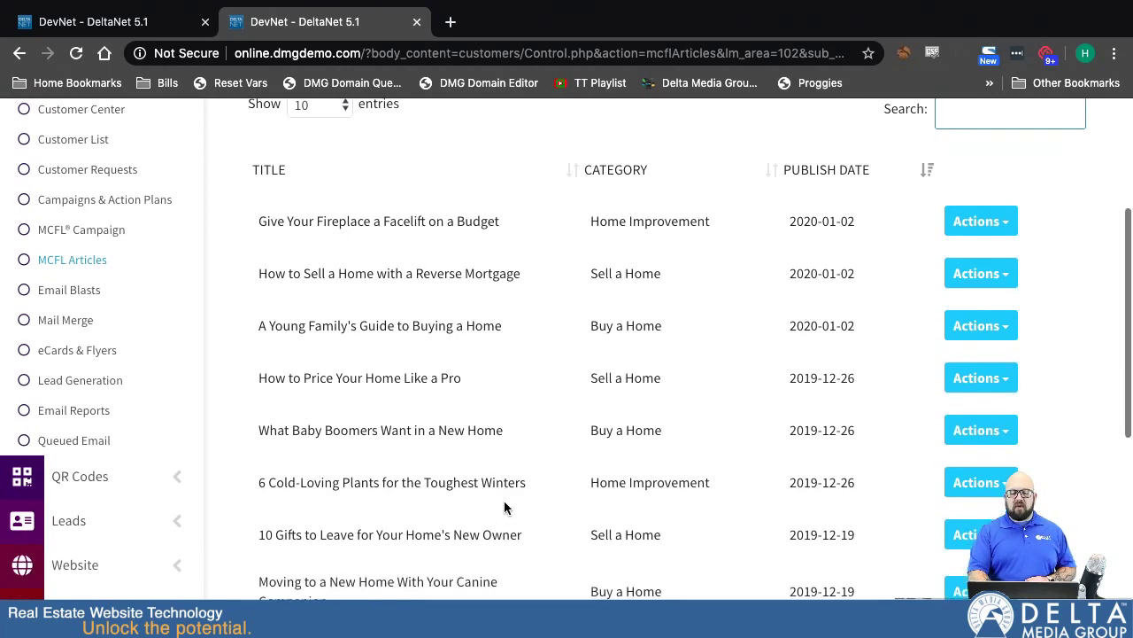
scroll(503, 506, down, 2)
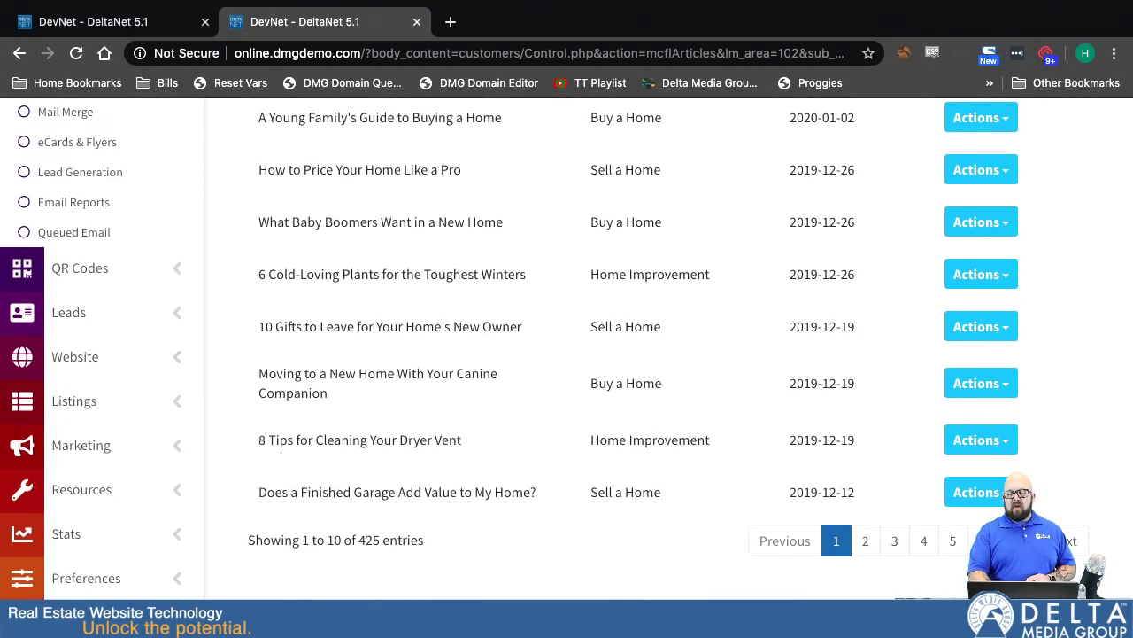
scroll(659, 244, up, 6)
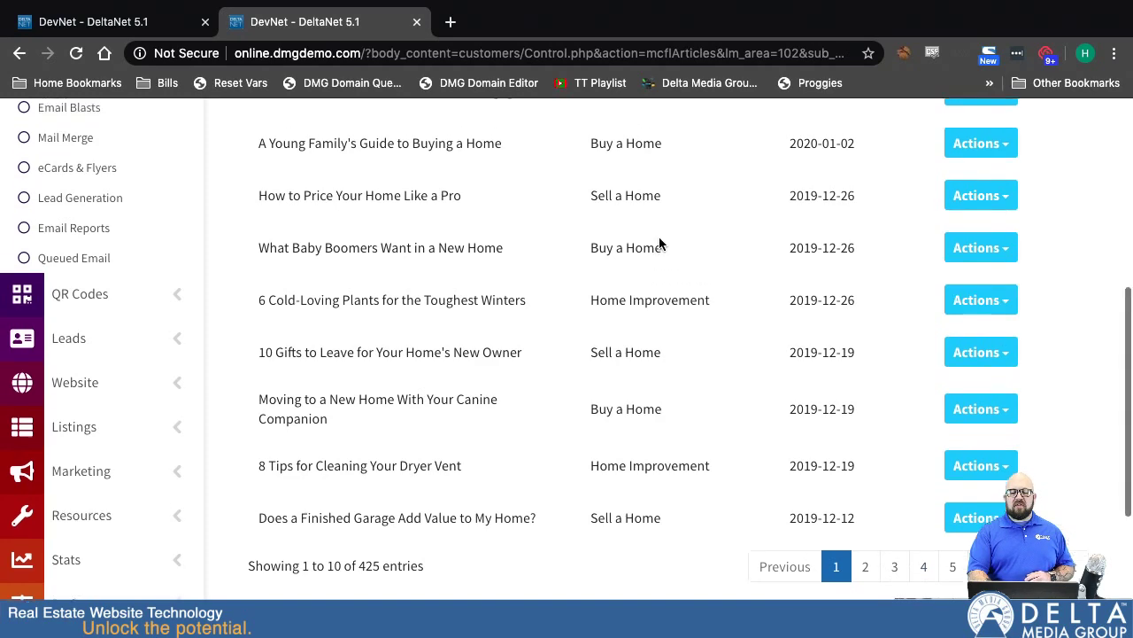
scroll(658, 242, up, 1)
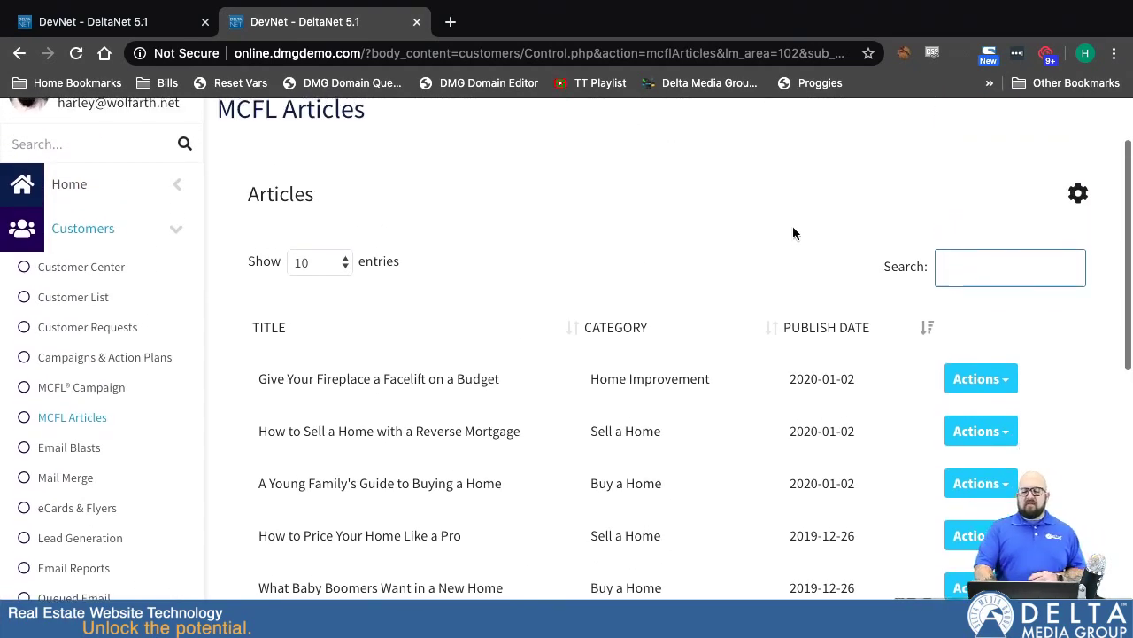
- Open the default settings for the MCFL articles and review the Header and Body text
click(1078, 195)
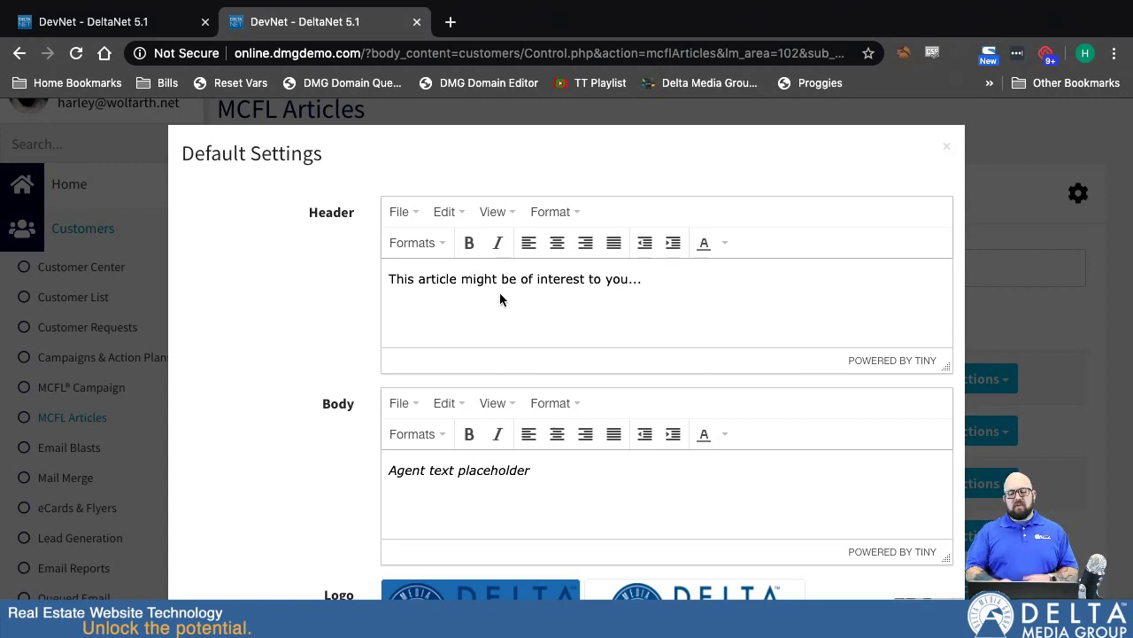
scroll(298, 364, down, 3)
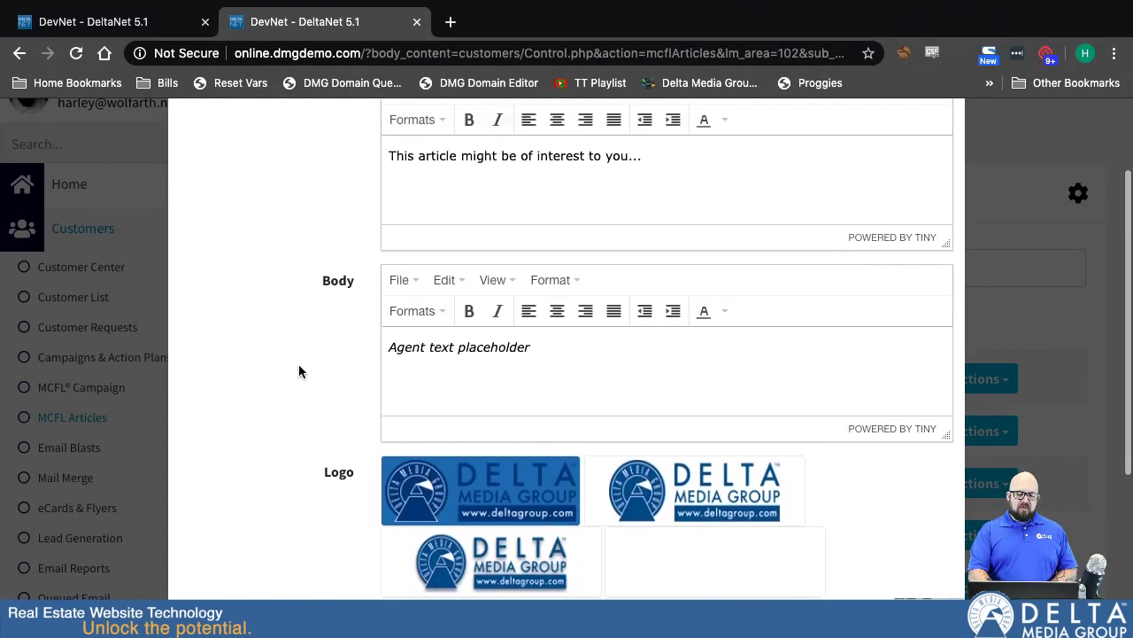
scroll(298, 364, up, 3)
click(562, 287)
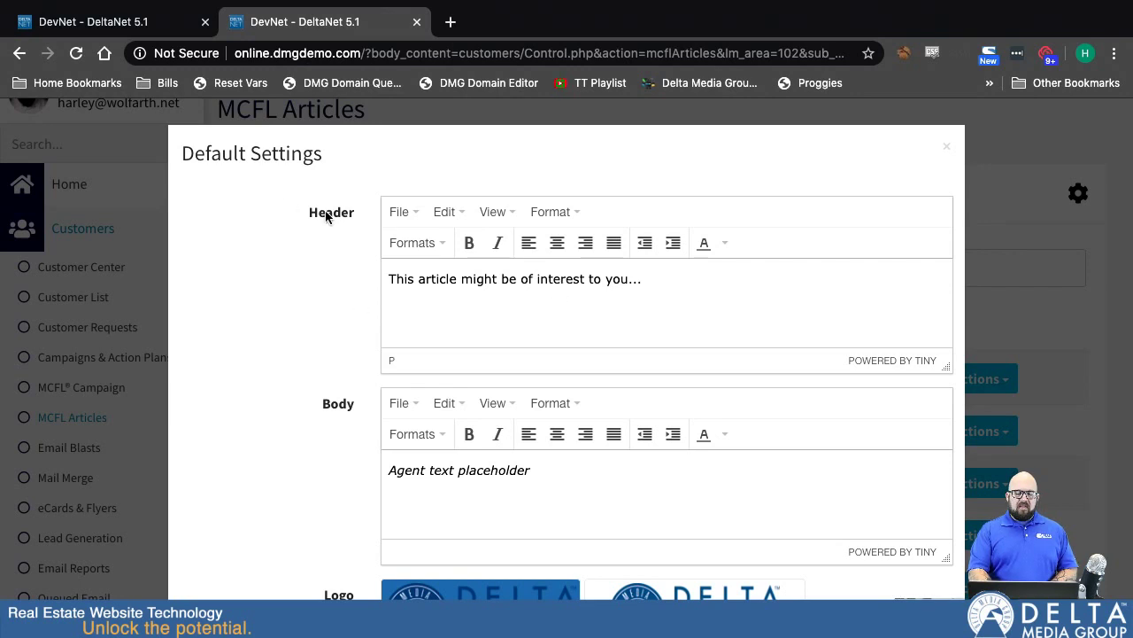
scroll(435, 434, down, 1)
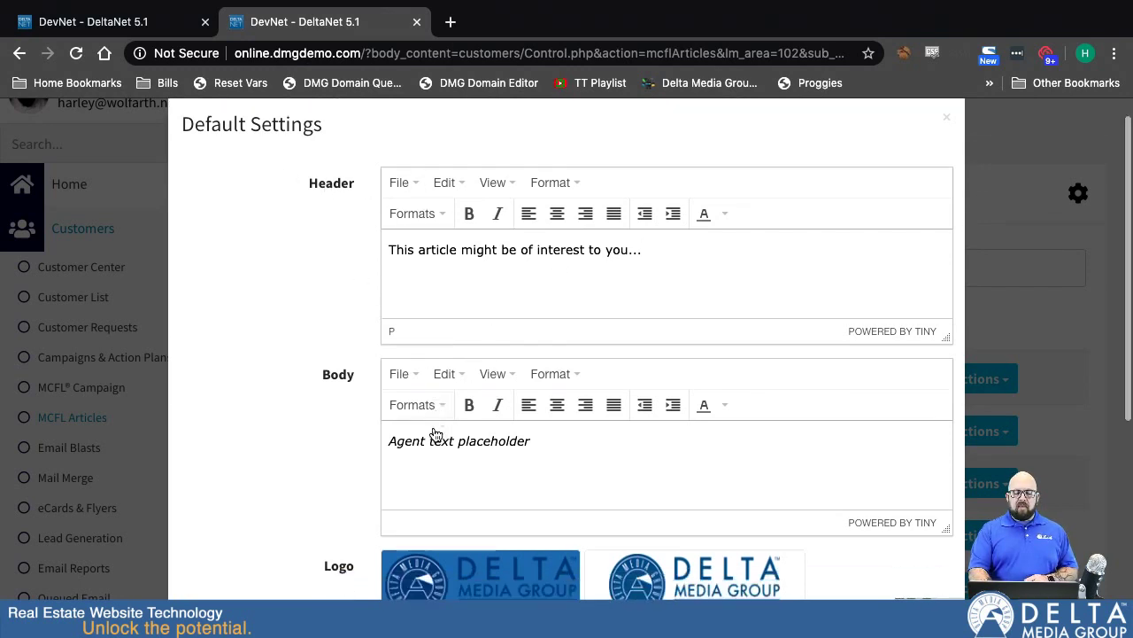
scroll(435, 434, down, 1)
scroll(433, 426, down, 1)
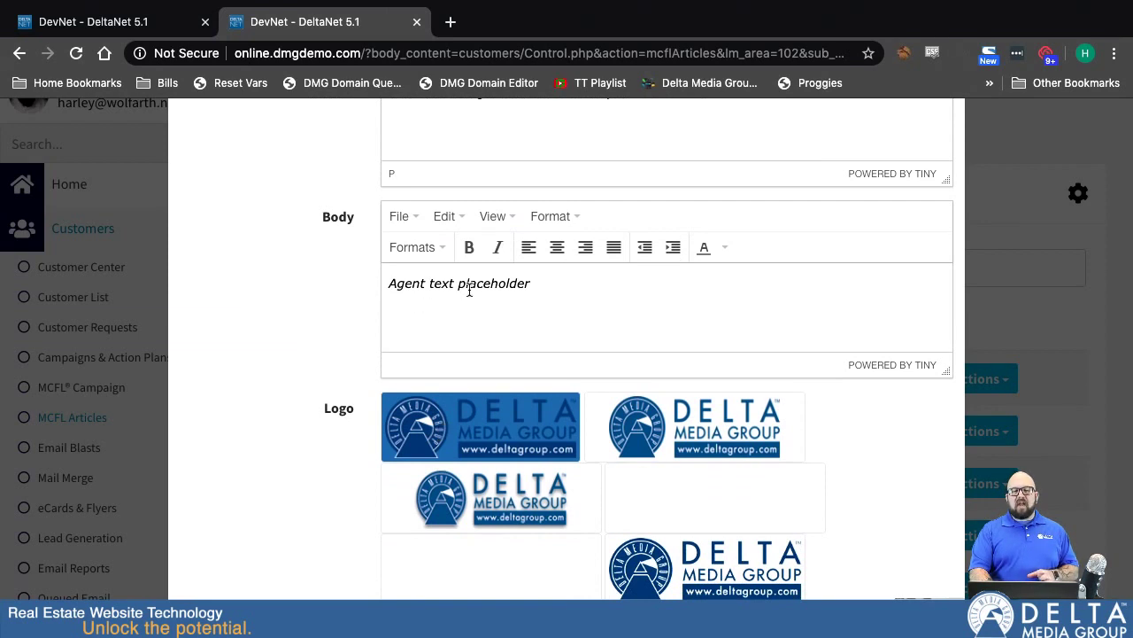
- Choose the white Delta Media Group logo as the default article logo, save the settings and close them
scroll(311, 385, down, 3)
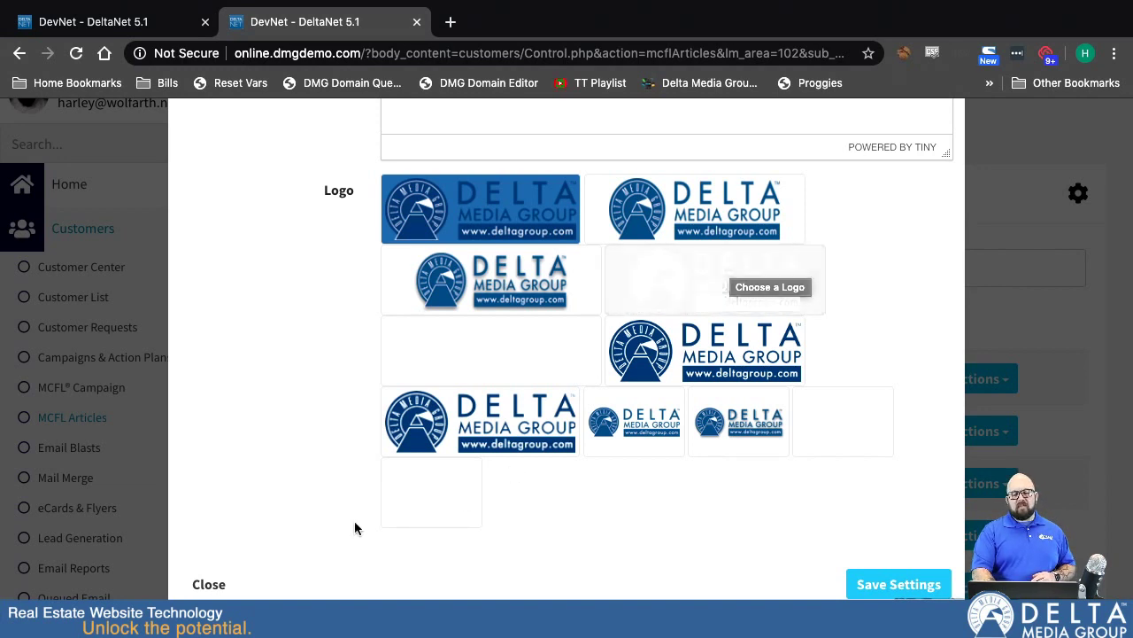
click(692, 288)
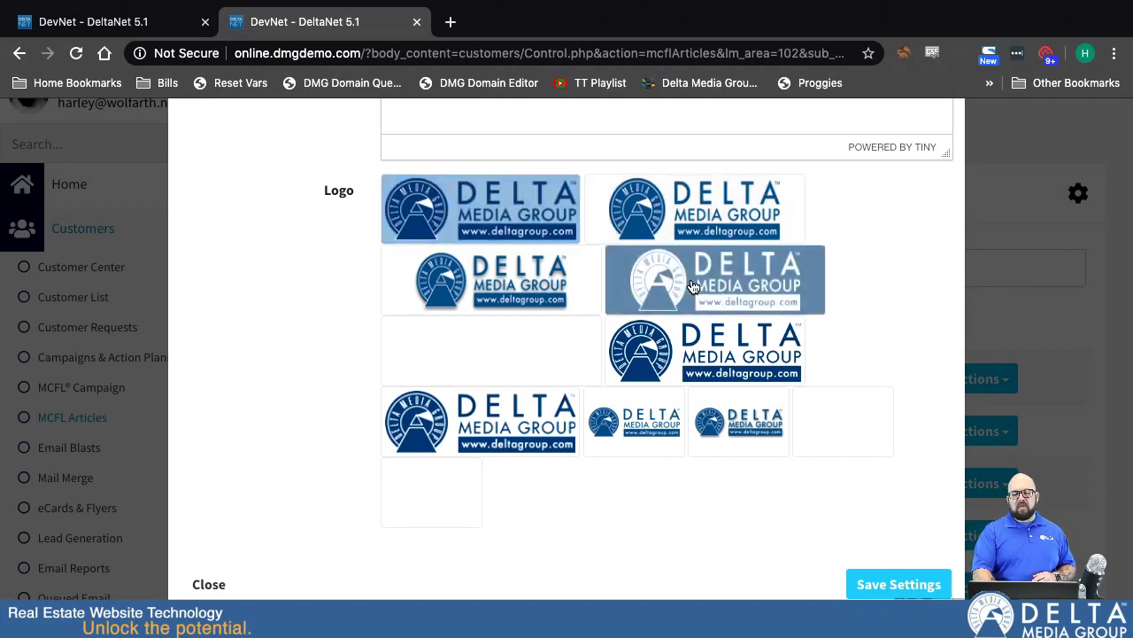
click(882, 585)
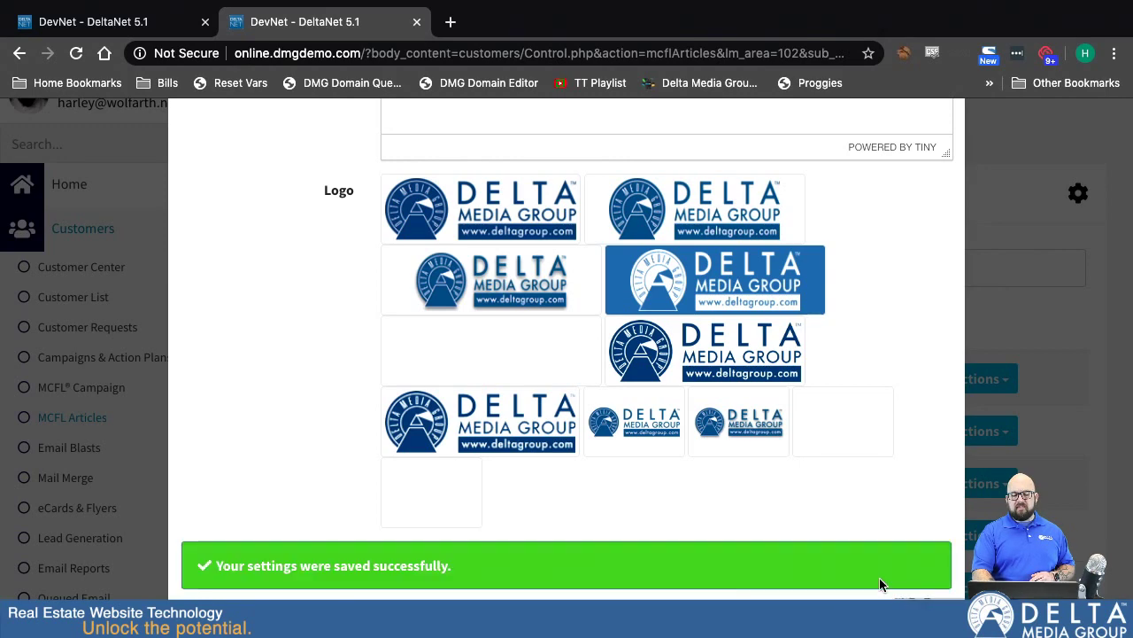
scroll(771, 593, down, 2)
click(212, 584)
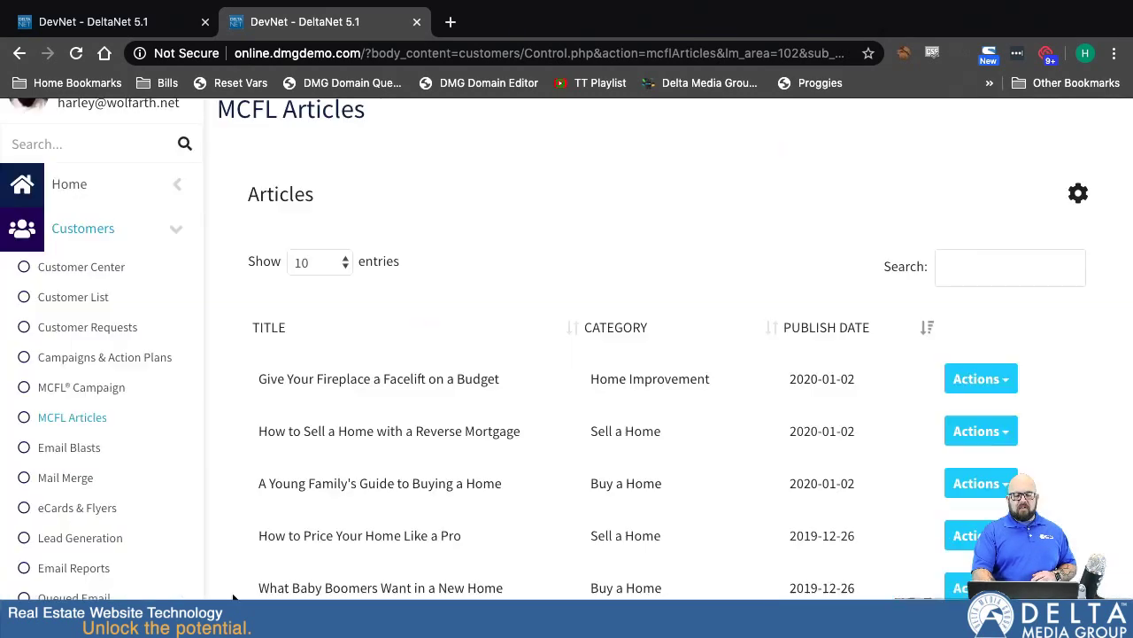
- Reload the MCFL Articles page and open the preview of "Give Your Fireplace a Facelift on a Budget"
scroll(653, 372, down, 2)
scroll(169, 318, up, 1)
click(100, 342)
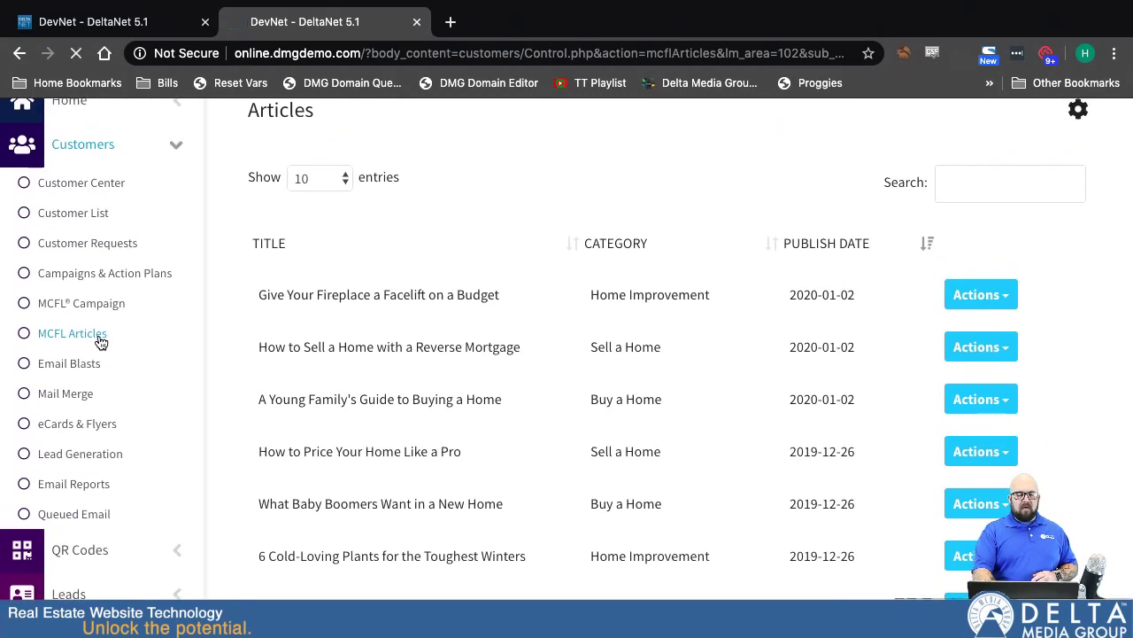
scroll(676, 297, down, 2)
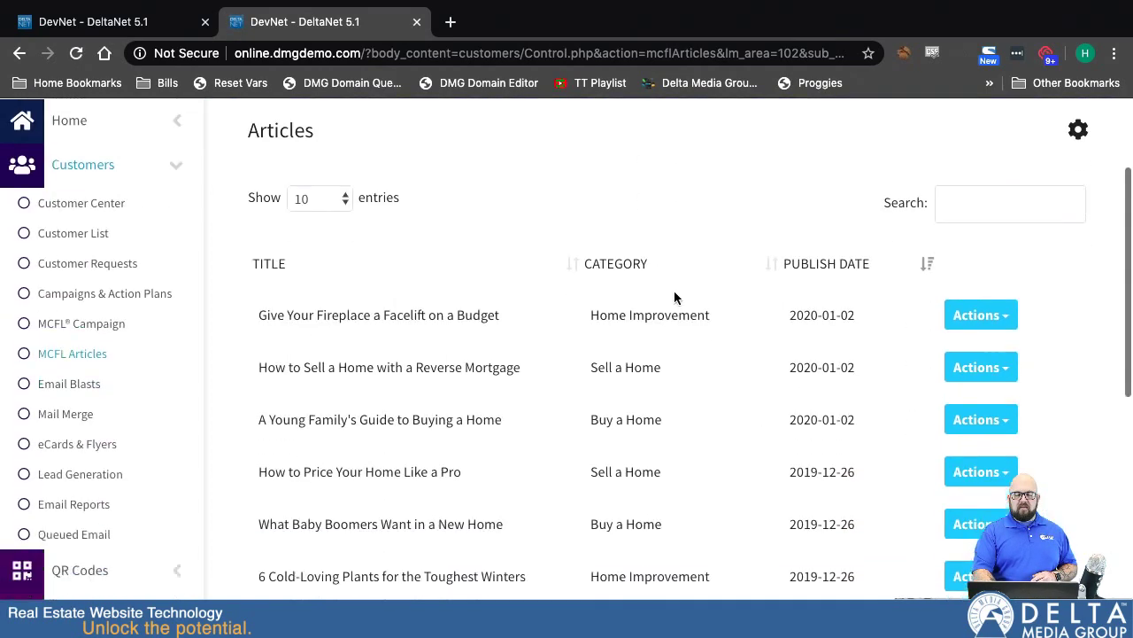
scroll(674, 297, down, 1)
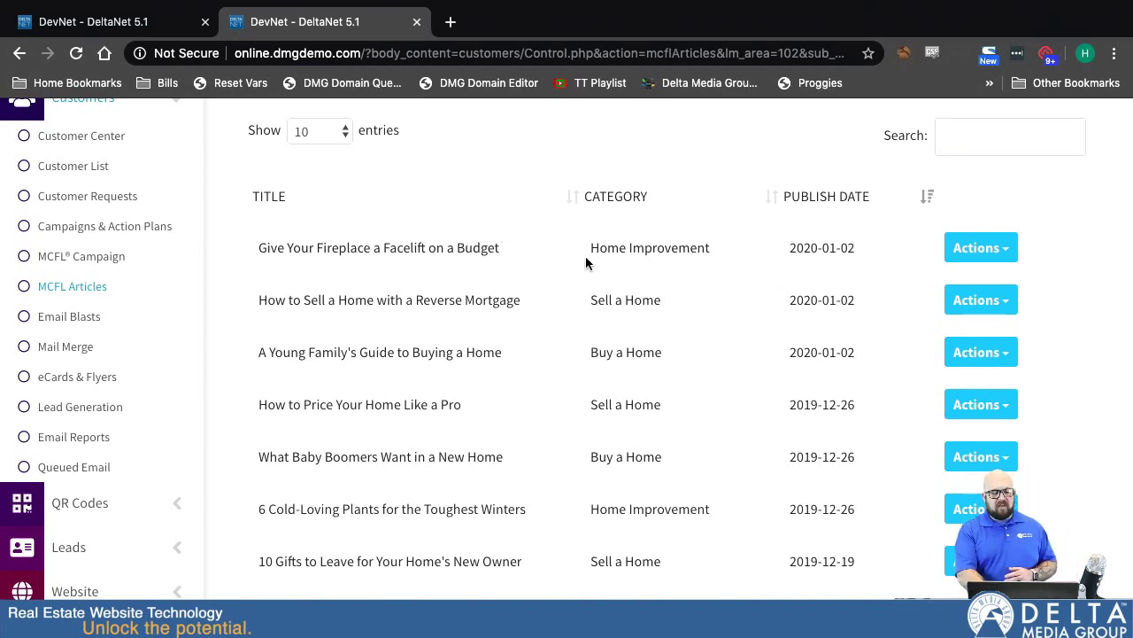
click(1005, 250)
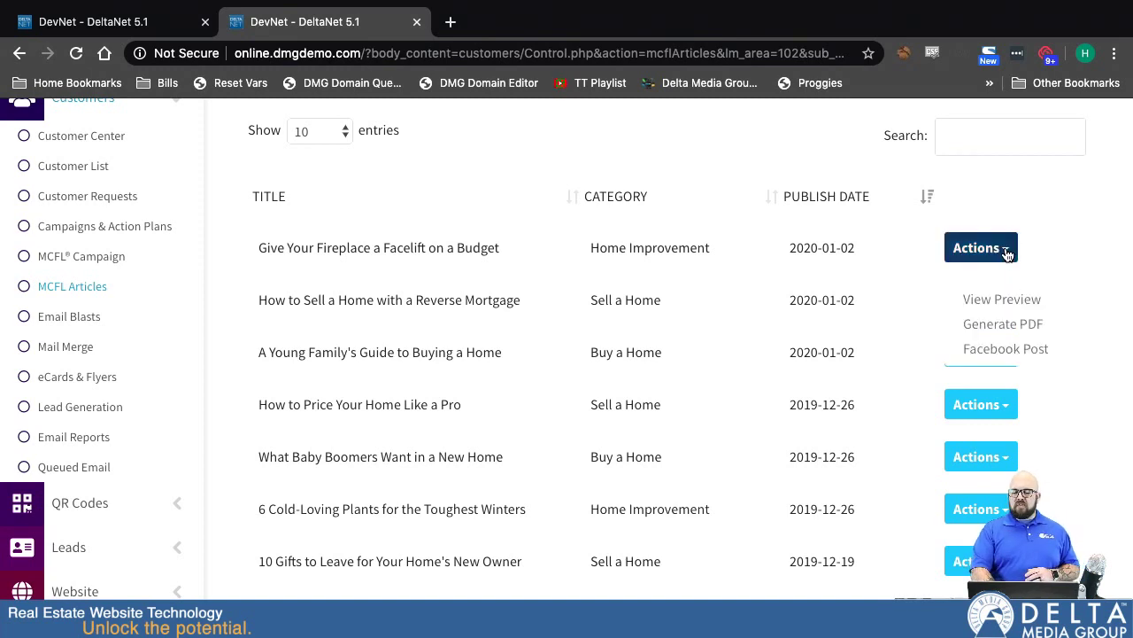
click(995, 301)
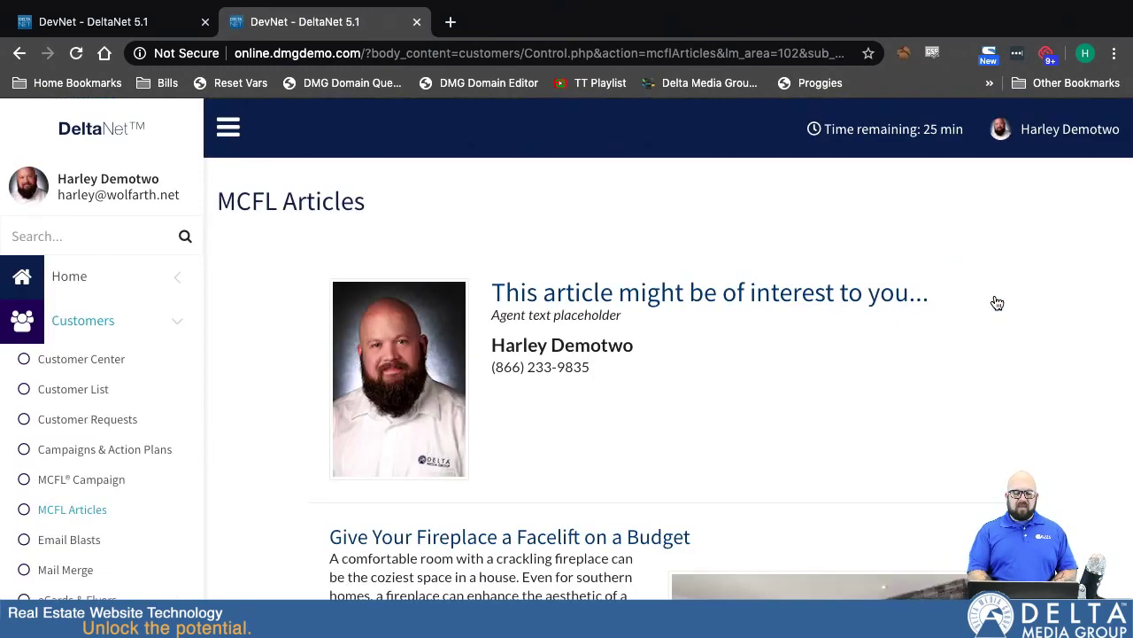
- Open the preview's header line and agent text placeholder for inline editing, and leave both without changing the text
click(640, 294)
click(772, 294)
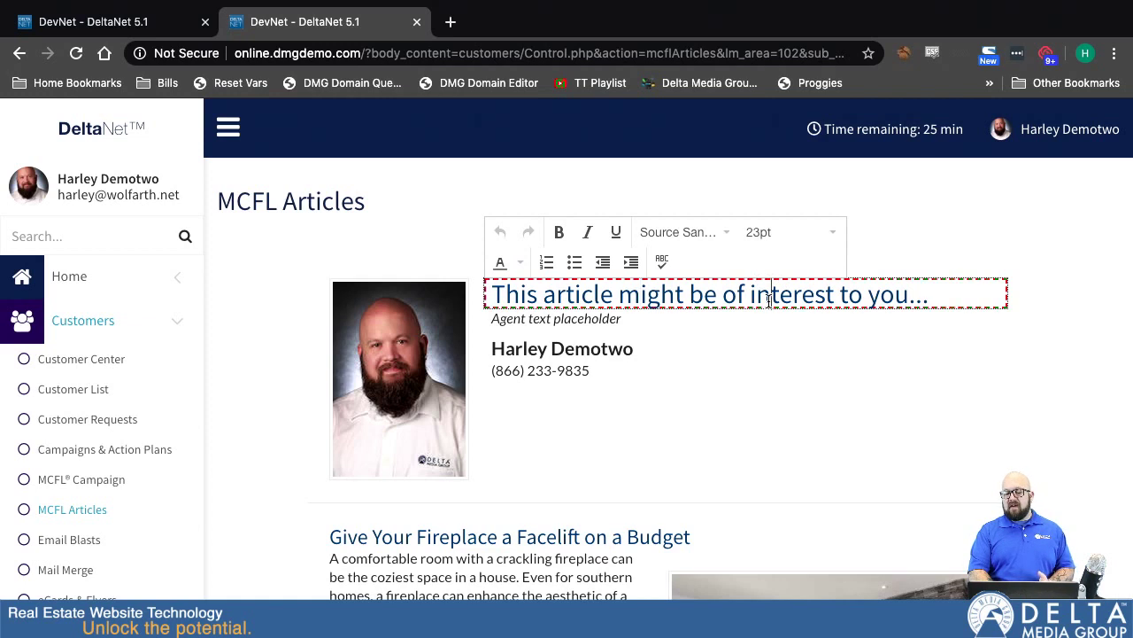
click(571, 318)
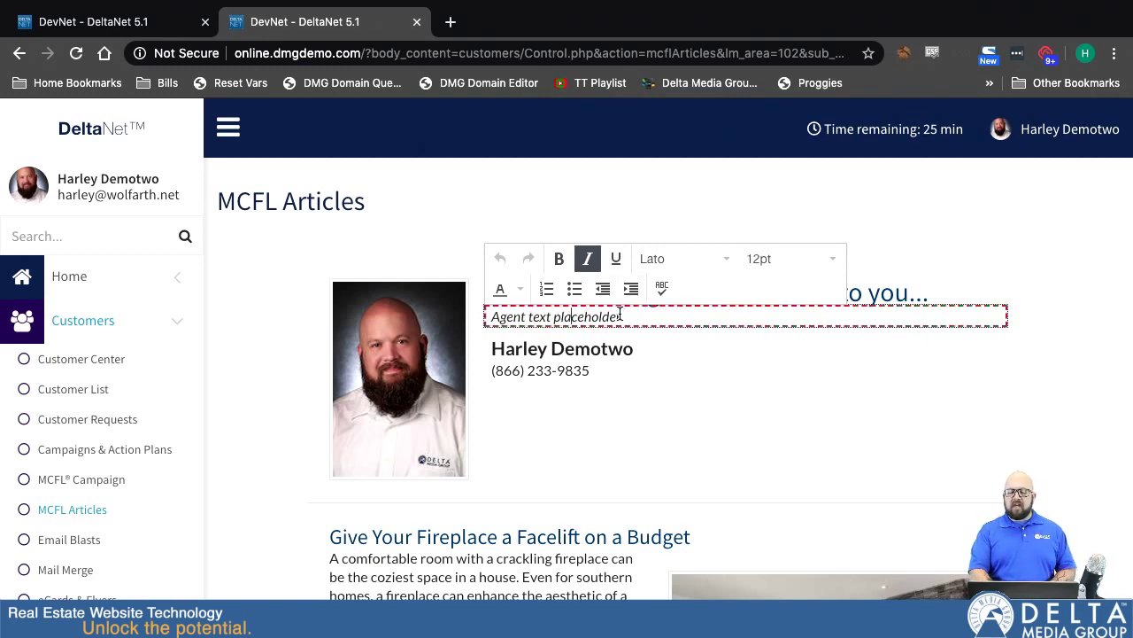
click(560, 306)
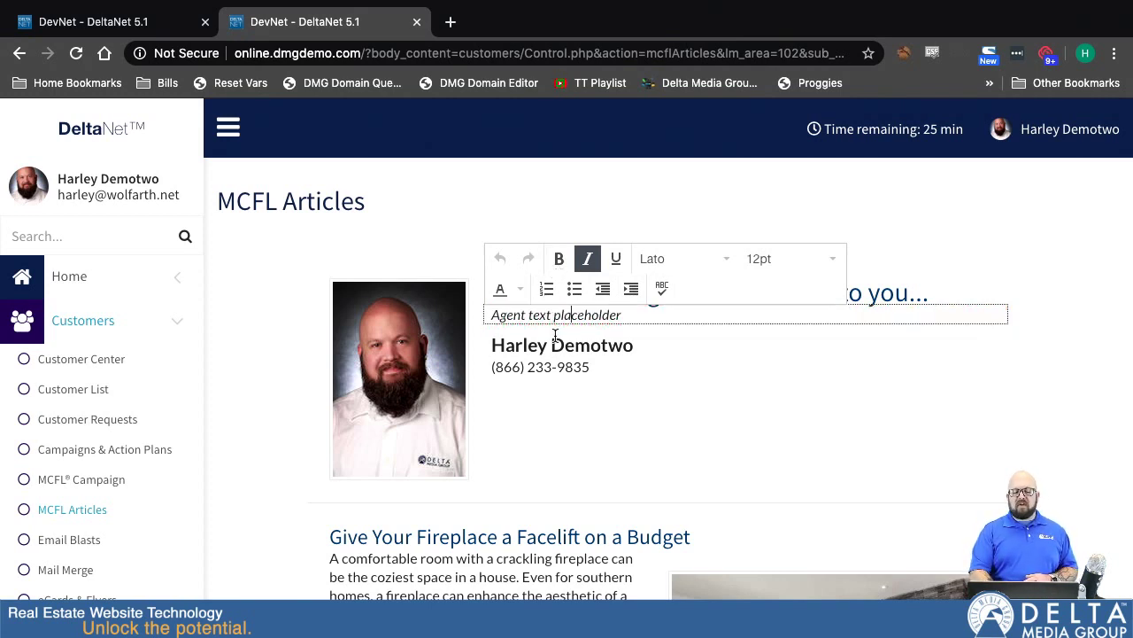
click(672, 395)
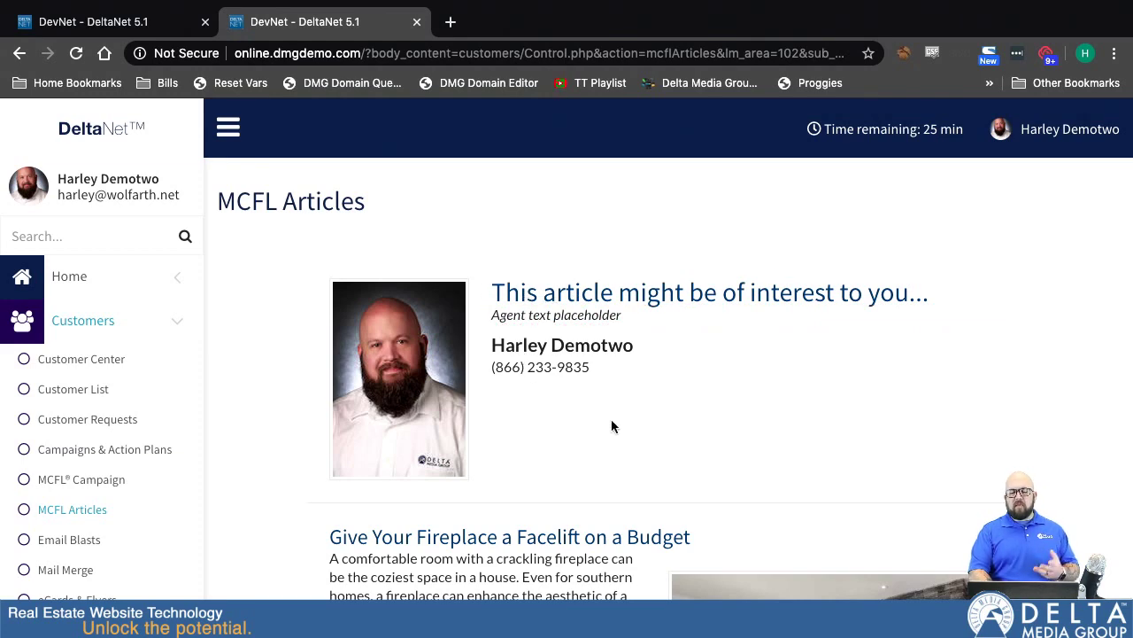
- View the logo choices from the article's footer, close them, and examine the default-saving, print and PDF options below the article
scroll(610, 419, down, 3)
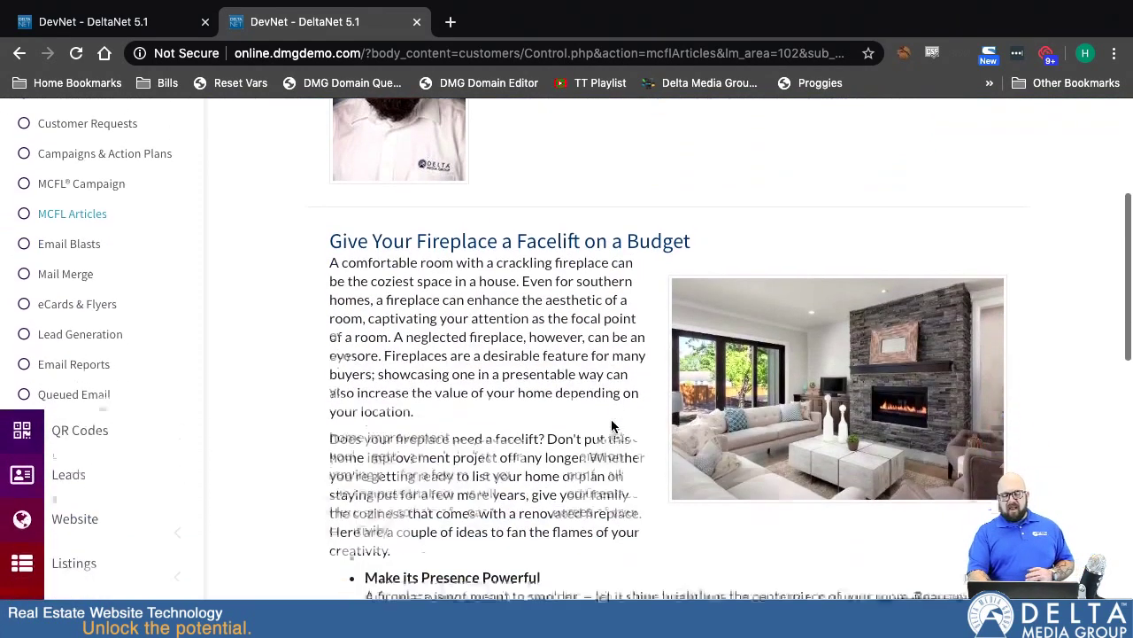
scroll(632, 483, down, 5)
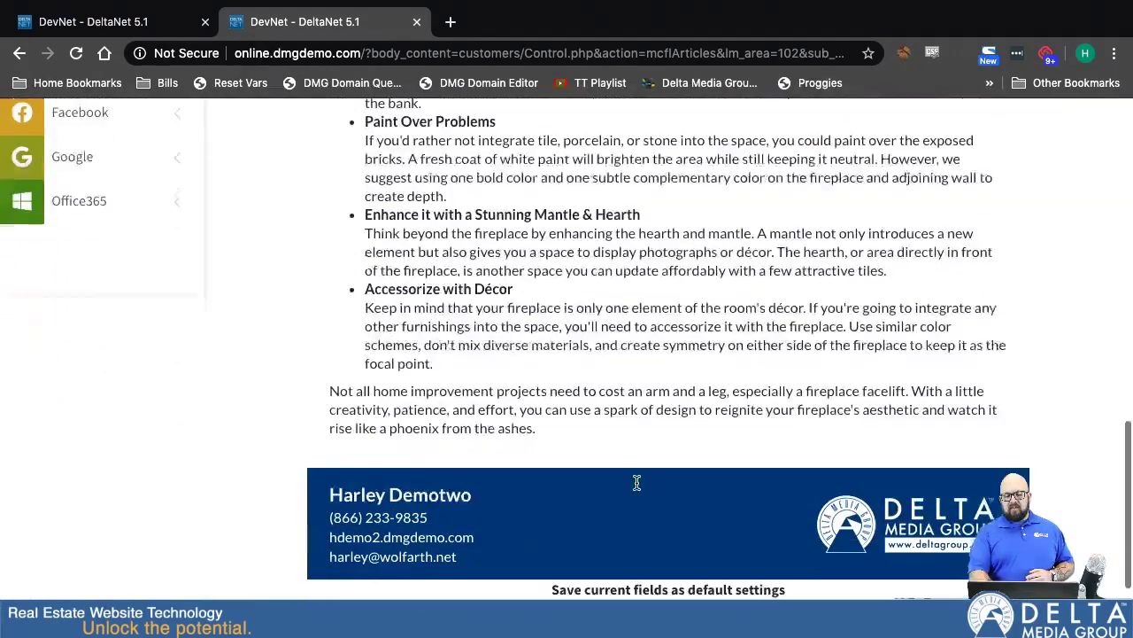
scroll(637, 483, down, 1)
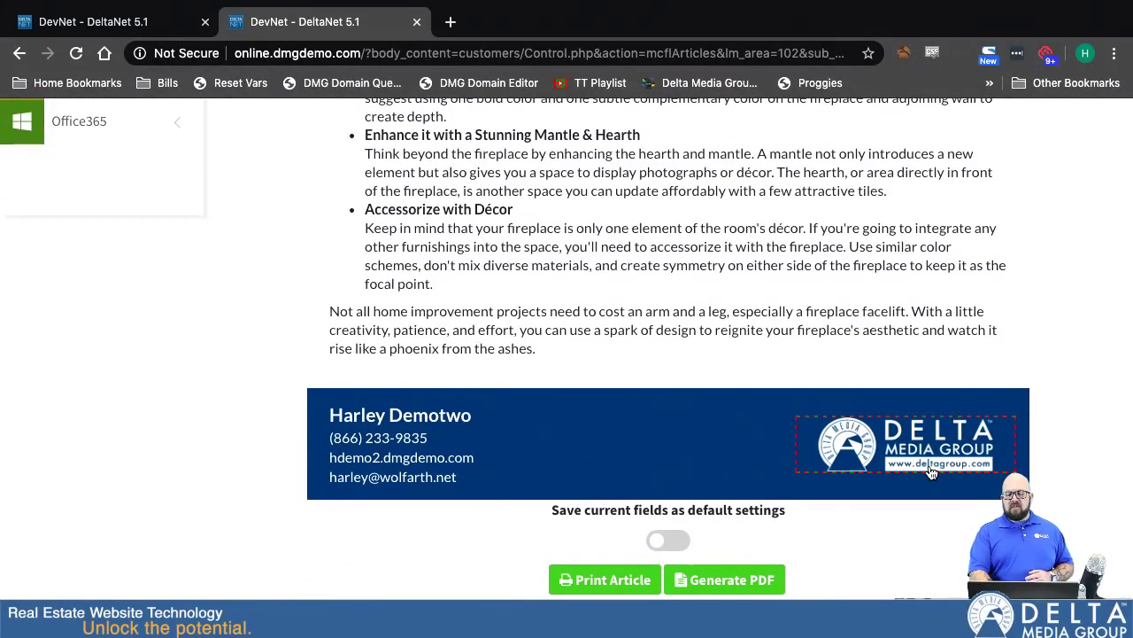
click(921, 461)
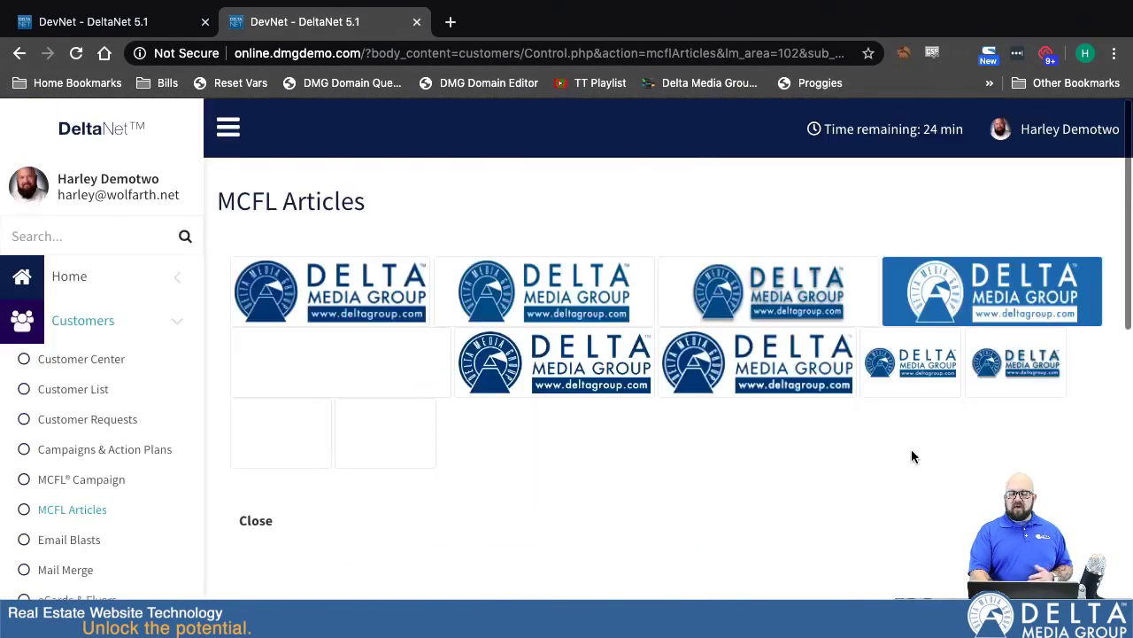
click(237, 519)
scroll(658, 523, down, 10)
scroll(660, 526, down, 4)
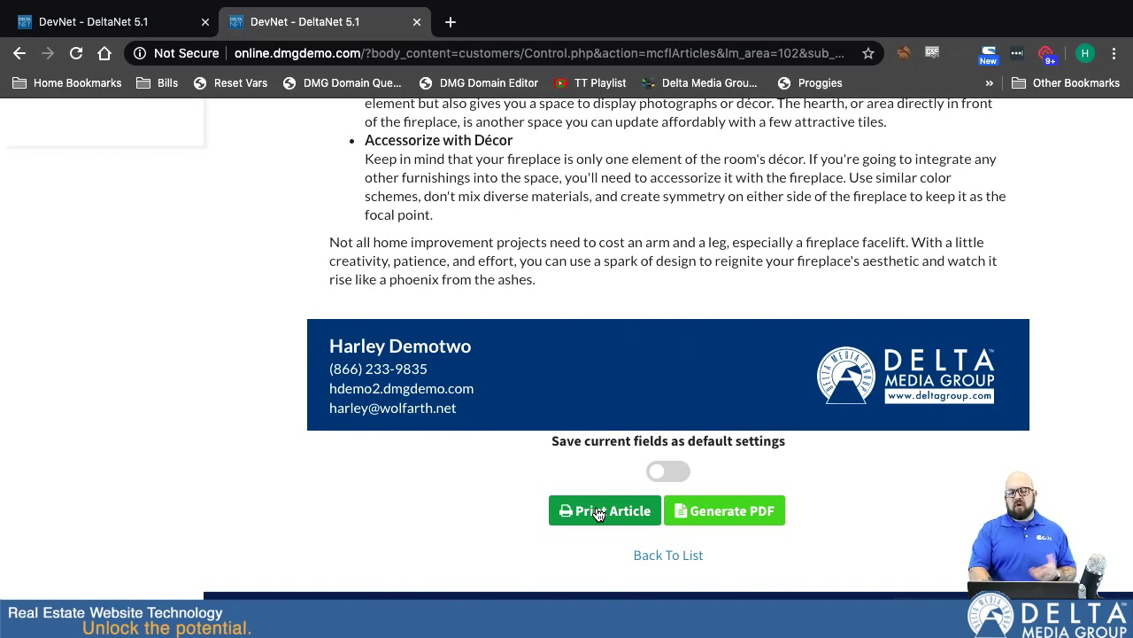
- Generate a PDF of the fireplace article, look through both of its pages, and close the PDF
click(733, 511)
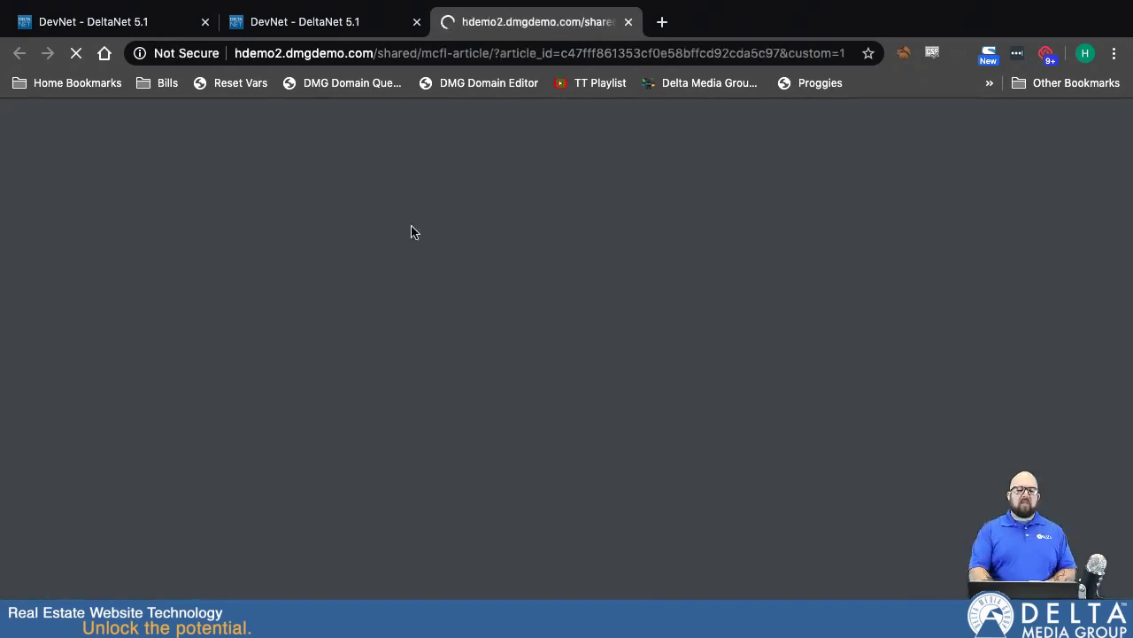
scroll(544, 284, down, 5)
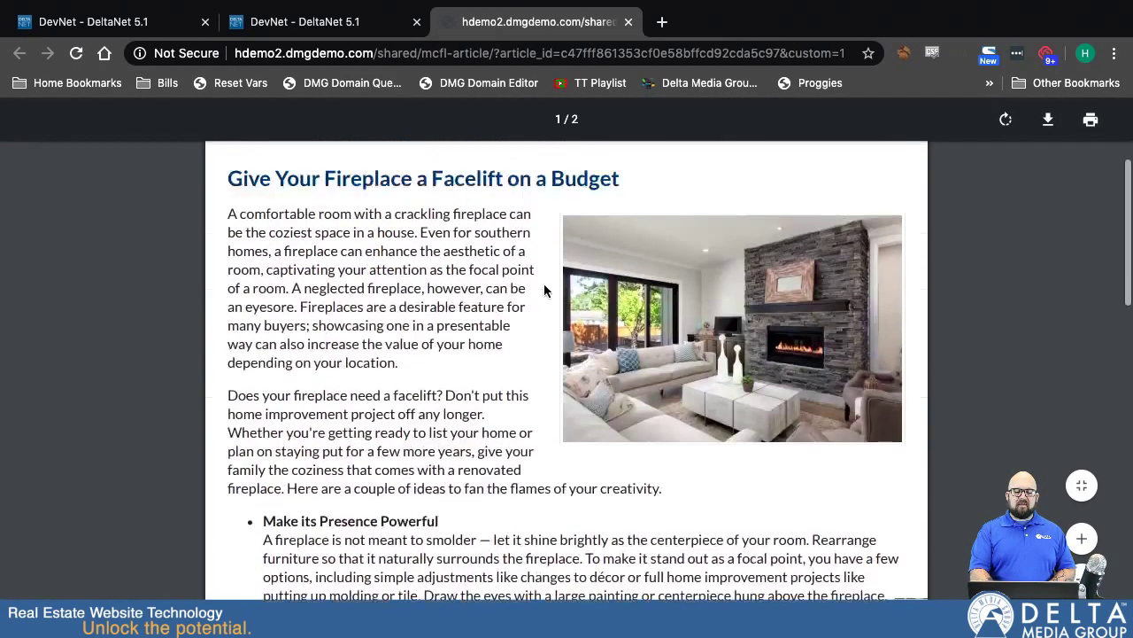
scroll(544, 290, up, 2)
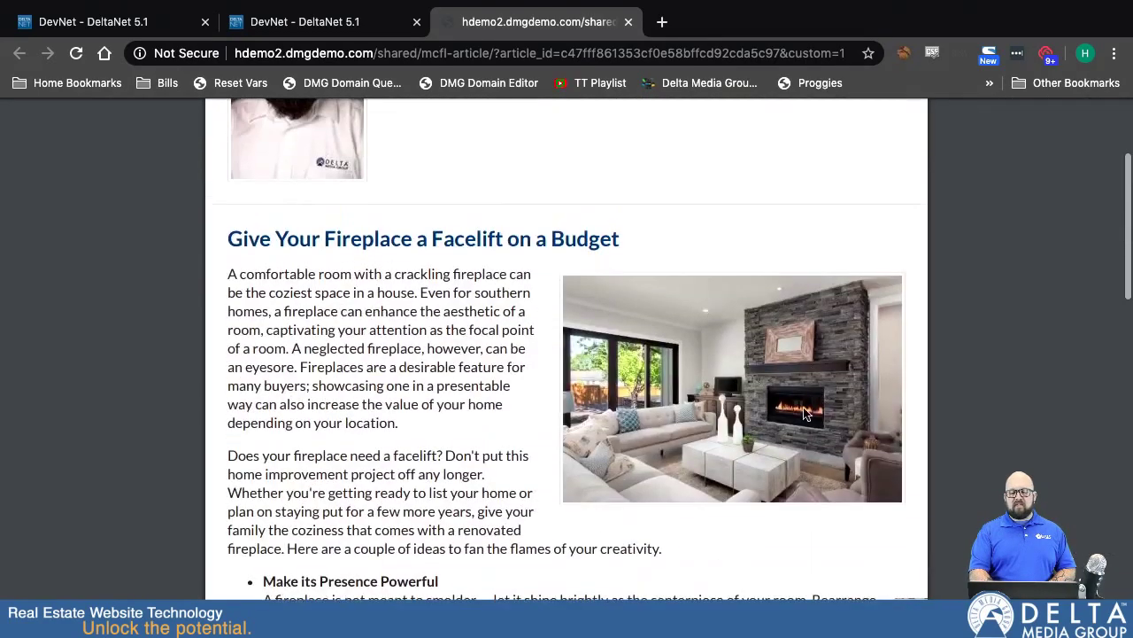
scroll(797, 454, down, 3)
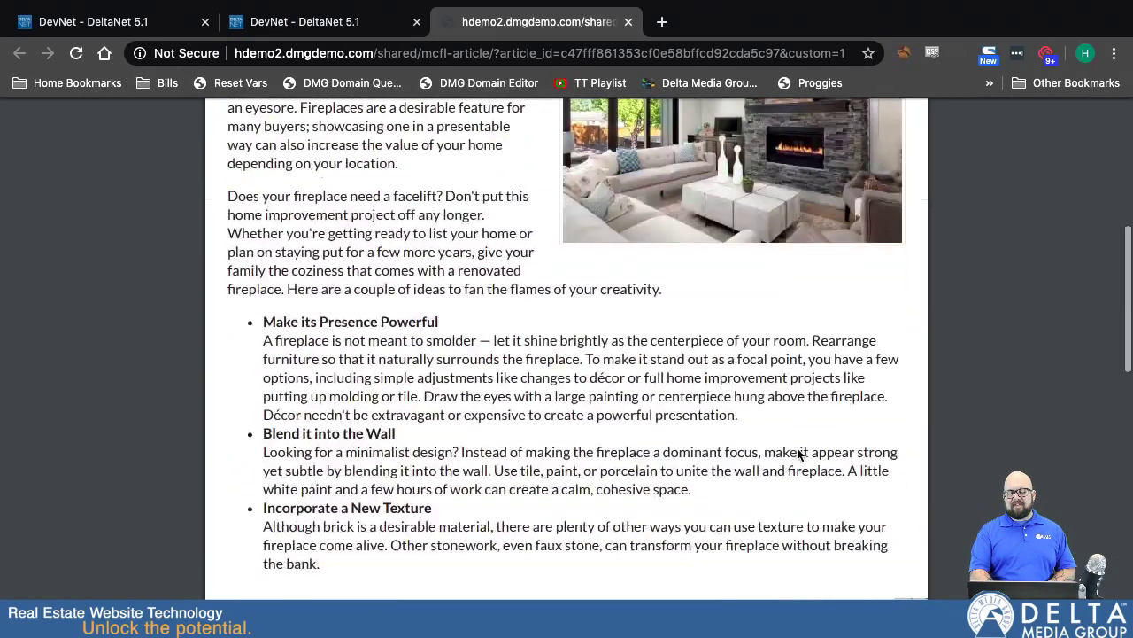
scroll(797, 451, up, 3)
scroll(797, 447, down, 5)
scroll(744, 440, down, 10)
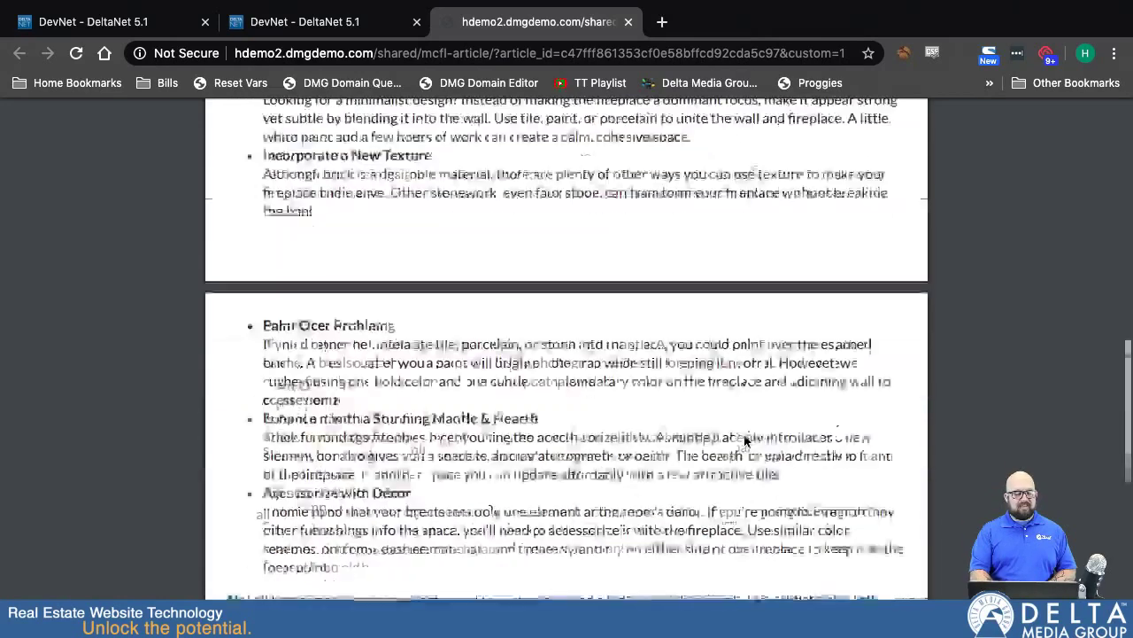
scroll(743, 440, up, 8)
scroll(744, 440, up, 10)
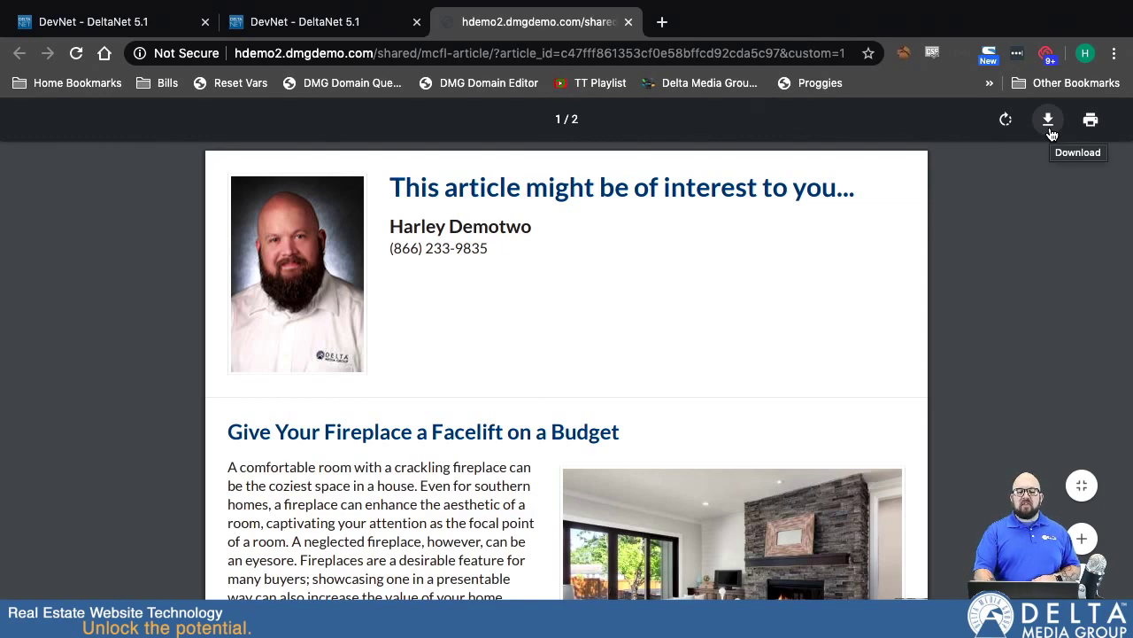
click(630, 23)
- Open the print preview of the fireplace article, look through its pages, and cancel printing
scroll(589, 409, up, 10)
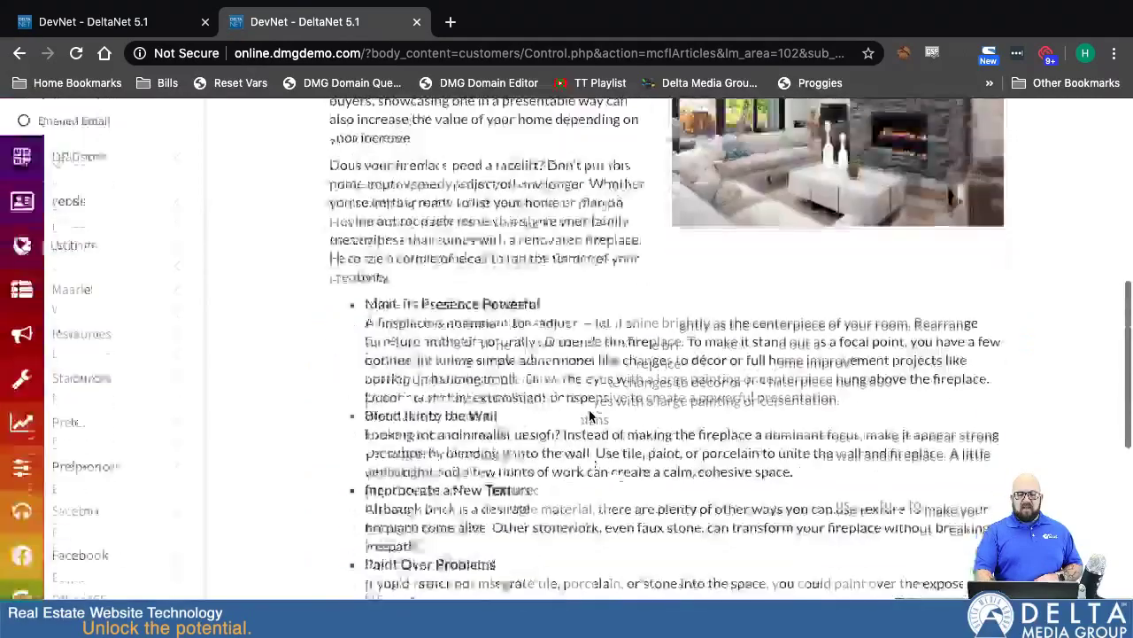
scroll(588, 412, down, 10)
click(609, 524)
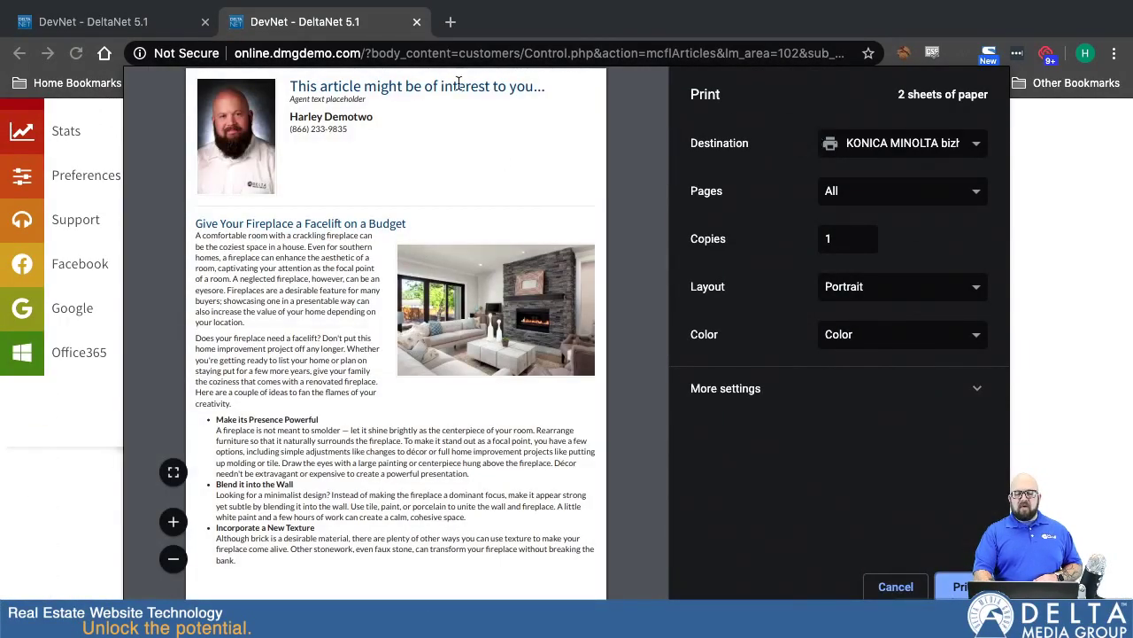
scroll(395, 392, down, 6)
scroll(394, 391, up, 2)
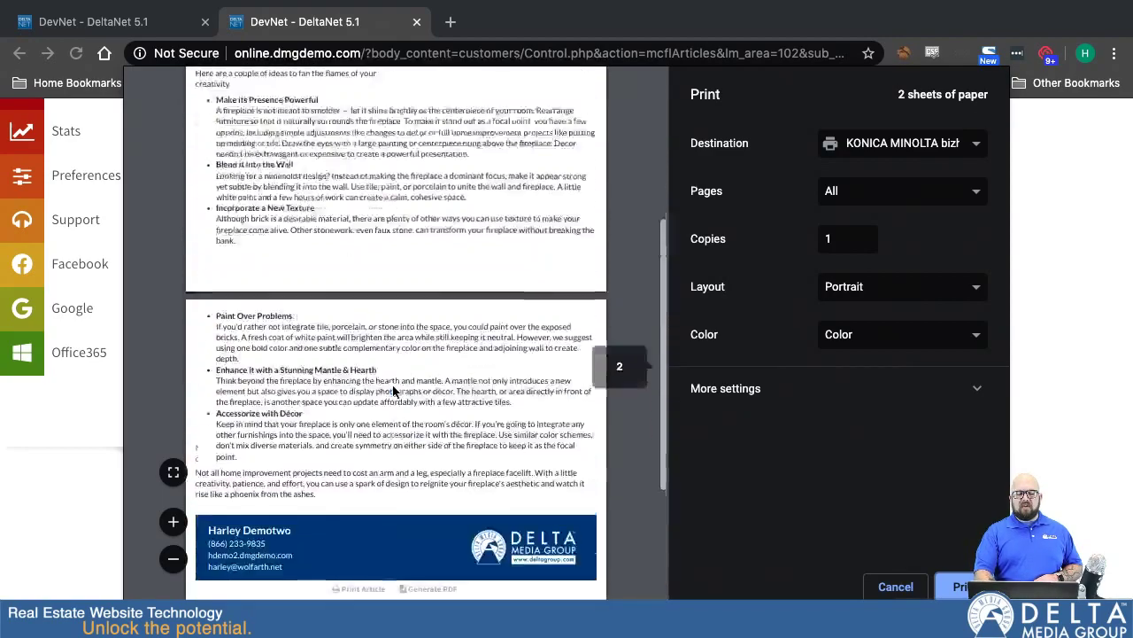
scroll(395, 392, up, 5)
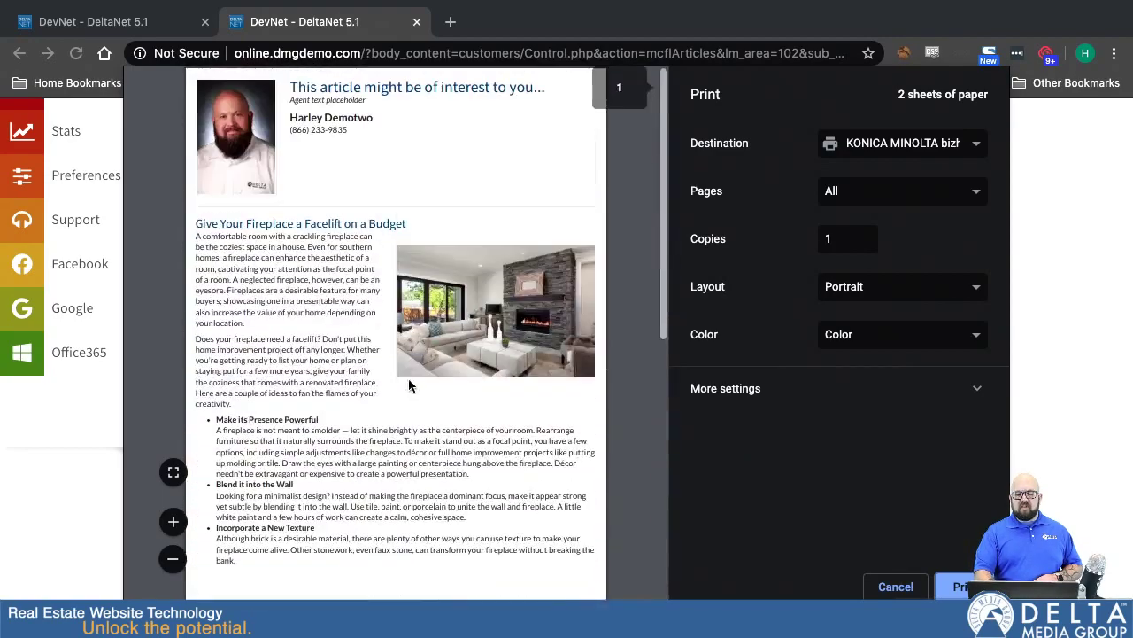
click(896, 589)
scroll(657, 308, up, 10)
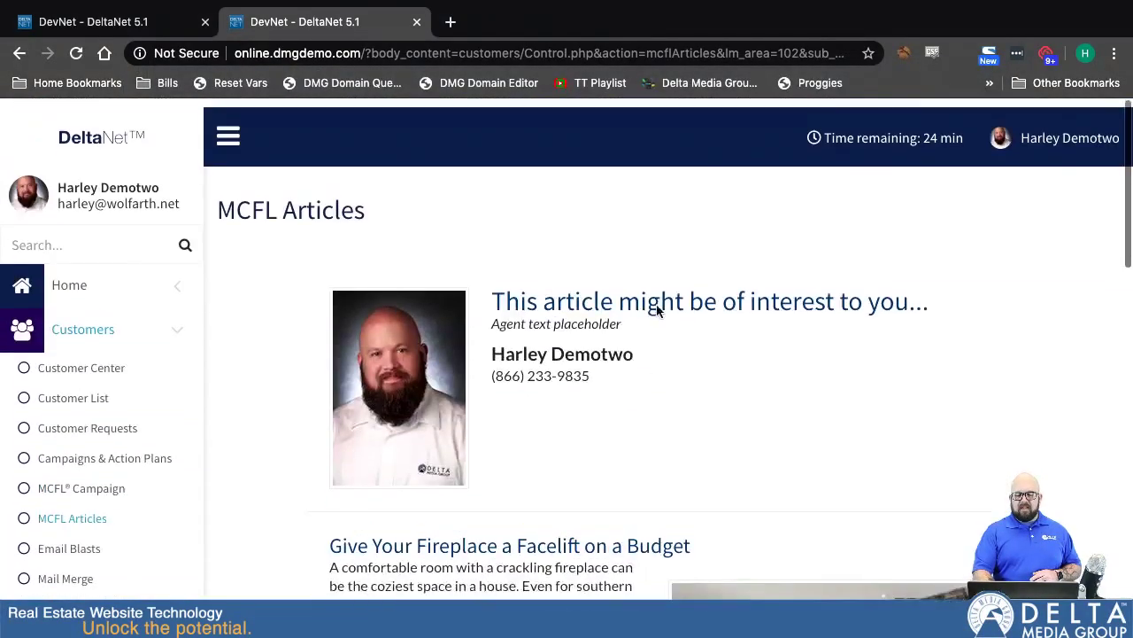
- Return to the MCFL Articles list and start a Facebook post for "Give Your Fireplace a Facelift on a Budget"
scroll(190, 359, down, 5)
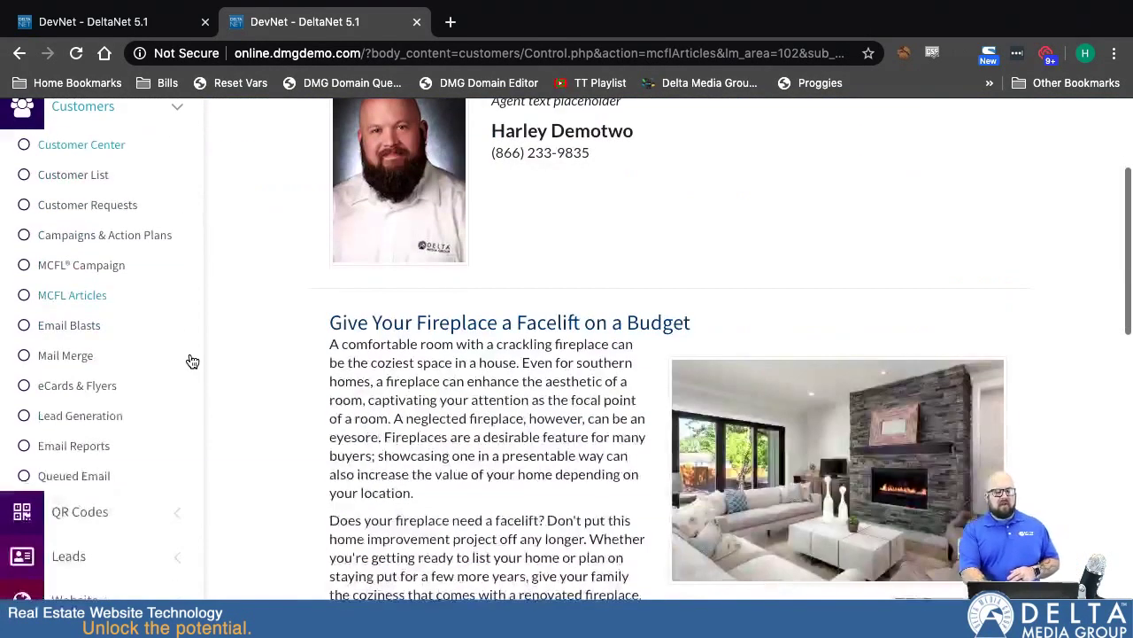
click(60, 299)
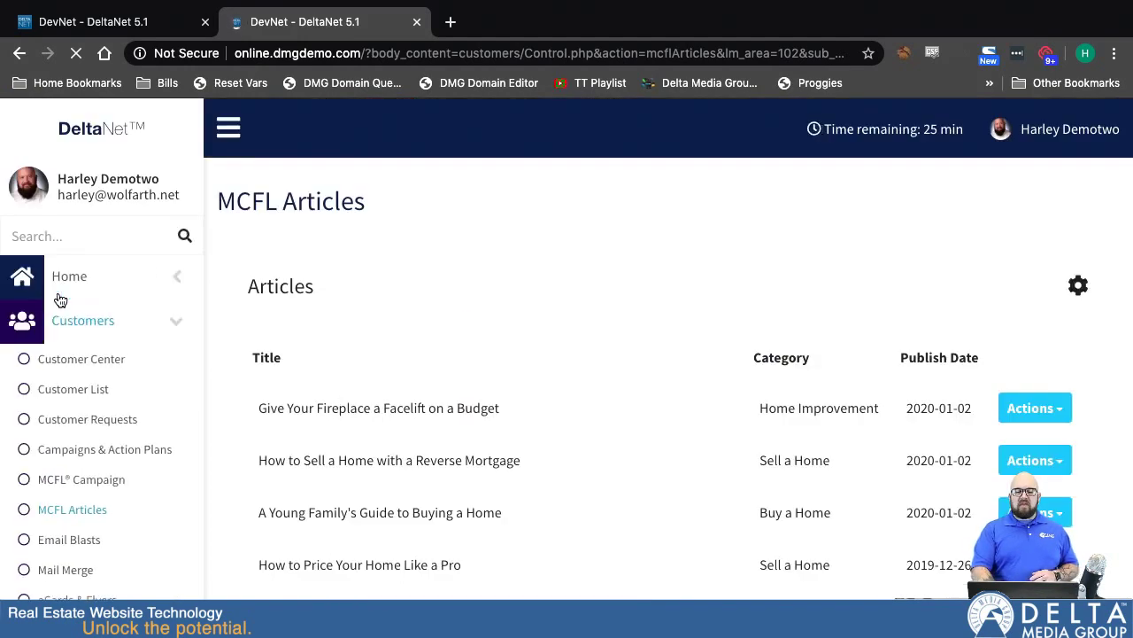
scroll(708, 288, down, 2)
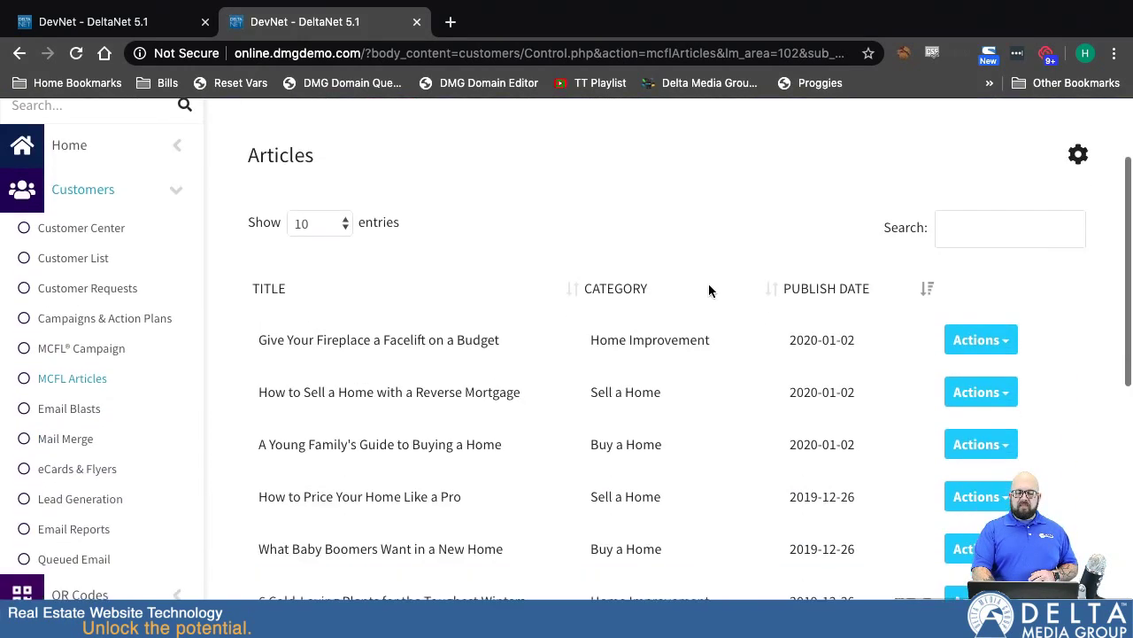
click(990, 341)
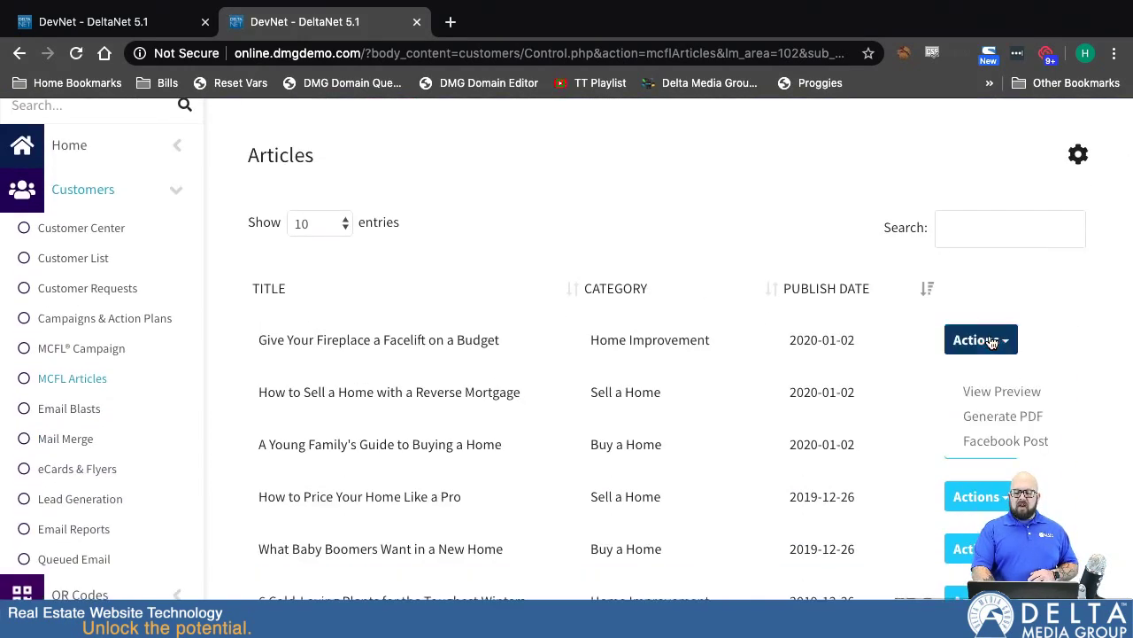
click(999, 442)
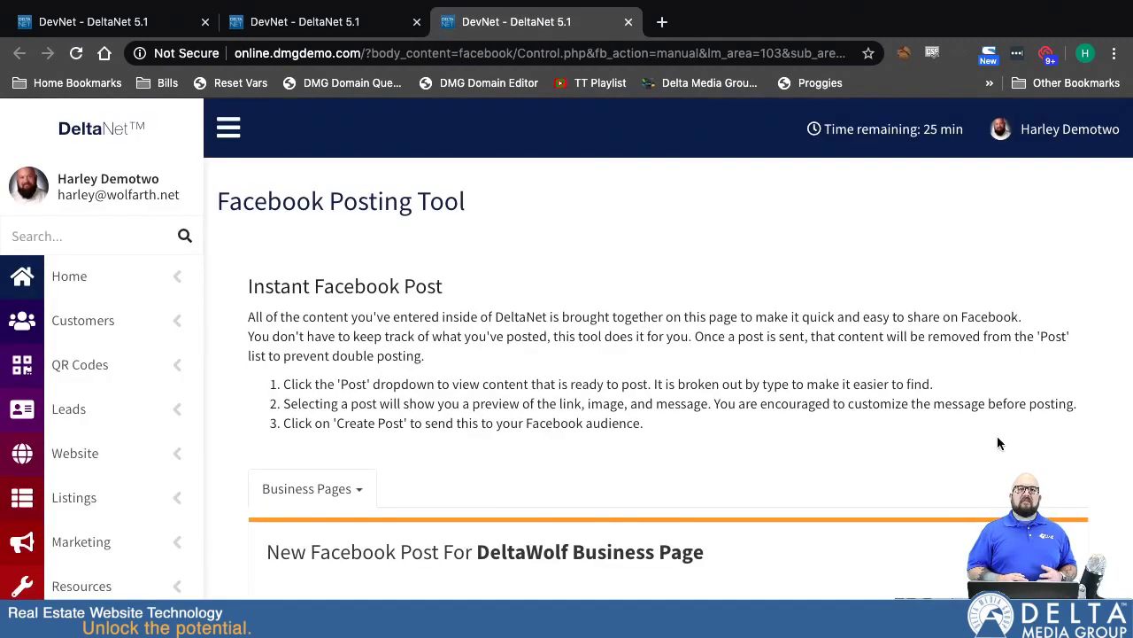
- Examine the instructions, post selection and suggested message in the Facebook Posting Tool, and open the article link in a new background tab
scroll(177, 448, down, 5)
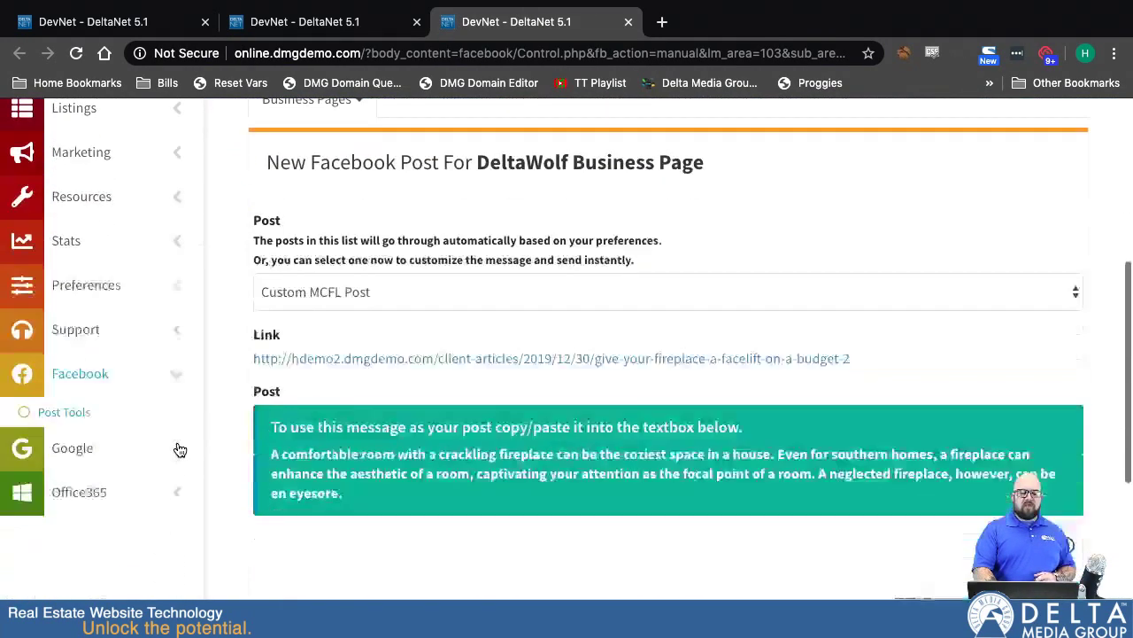
scroll(178, 448, up, 3)
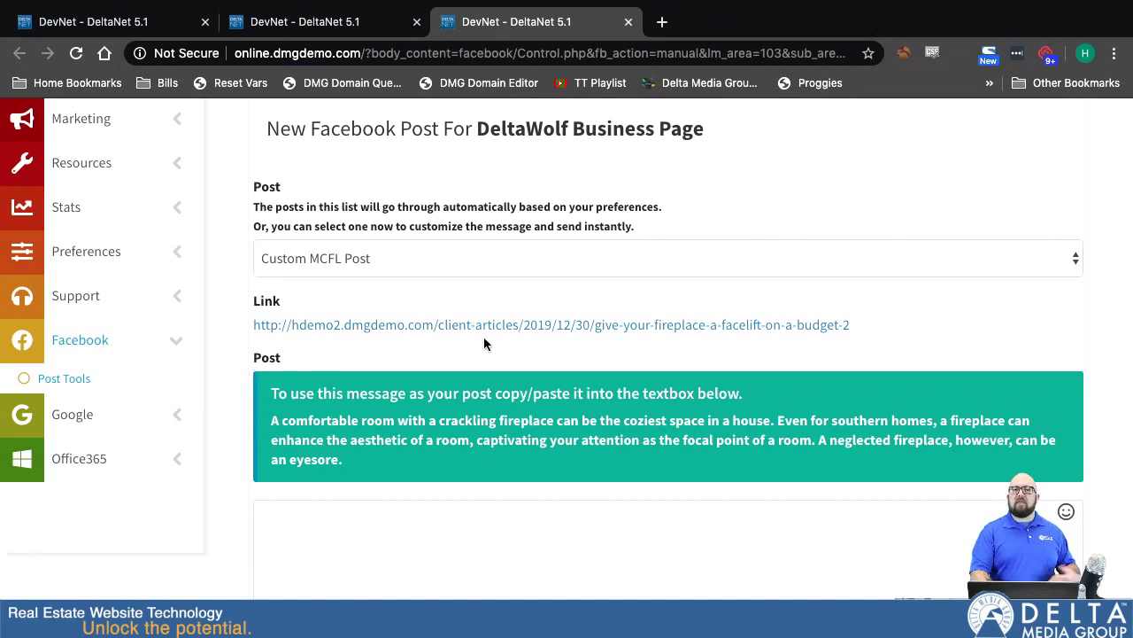
scroll(521, 336, up, 1)
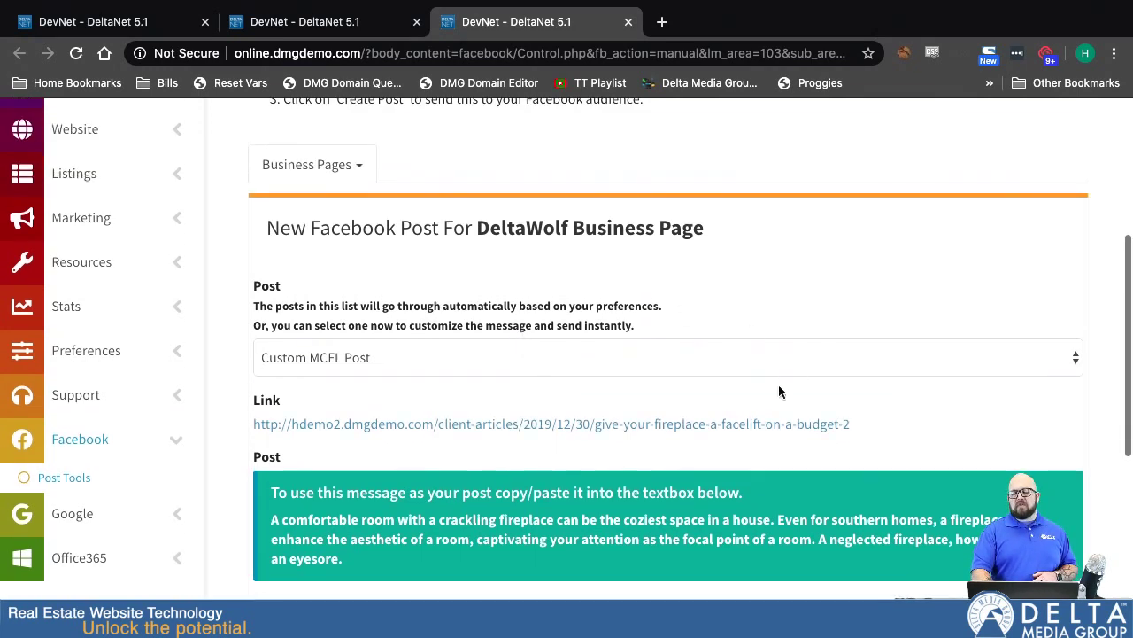
scroll(670, 271, up, 1)
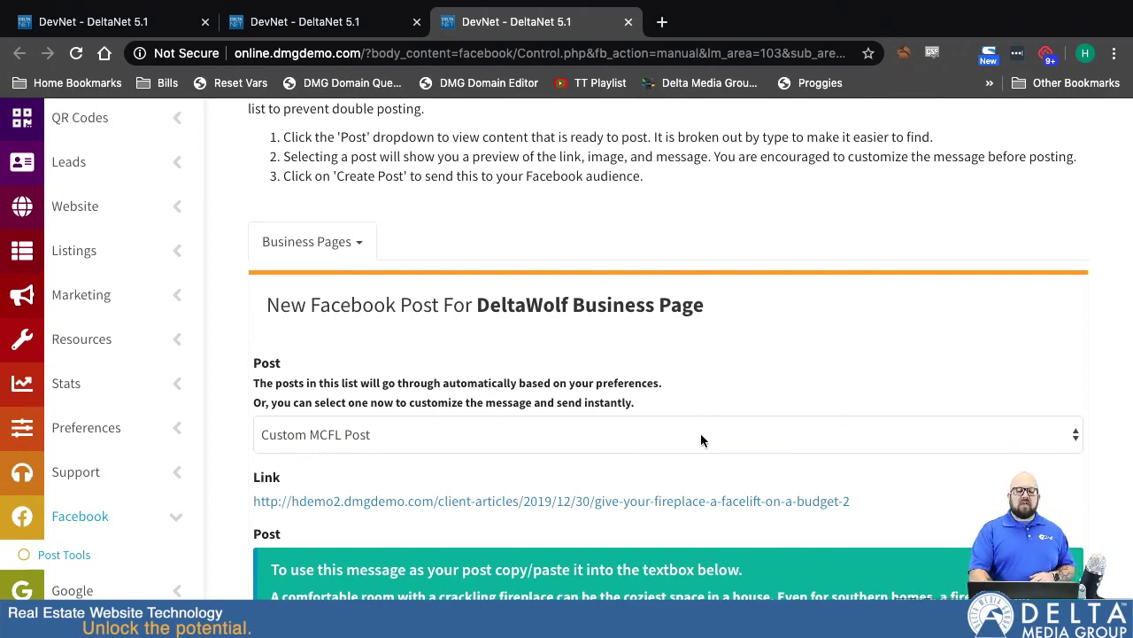
scroll(742, 452, up, 3)
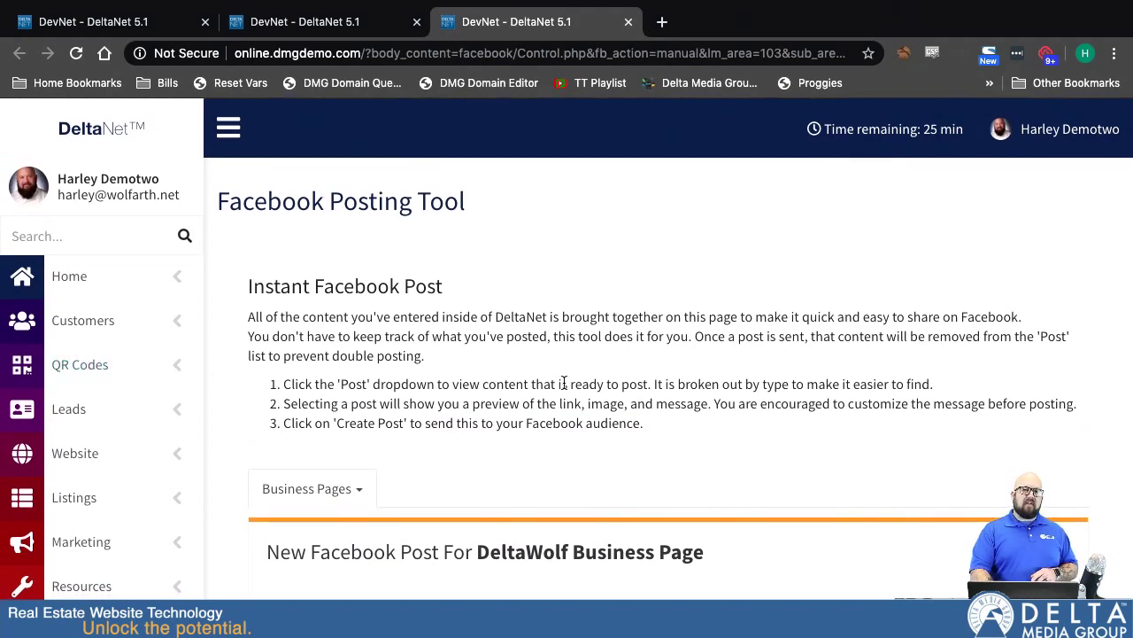
scroll(562, 382, down, 3)
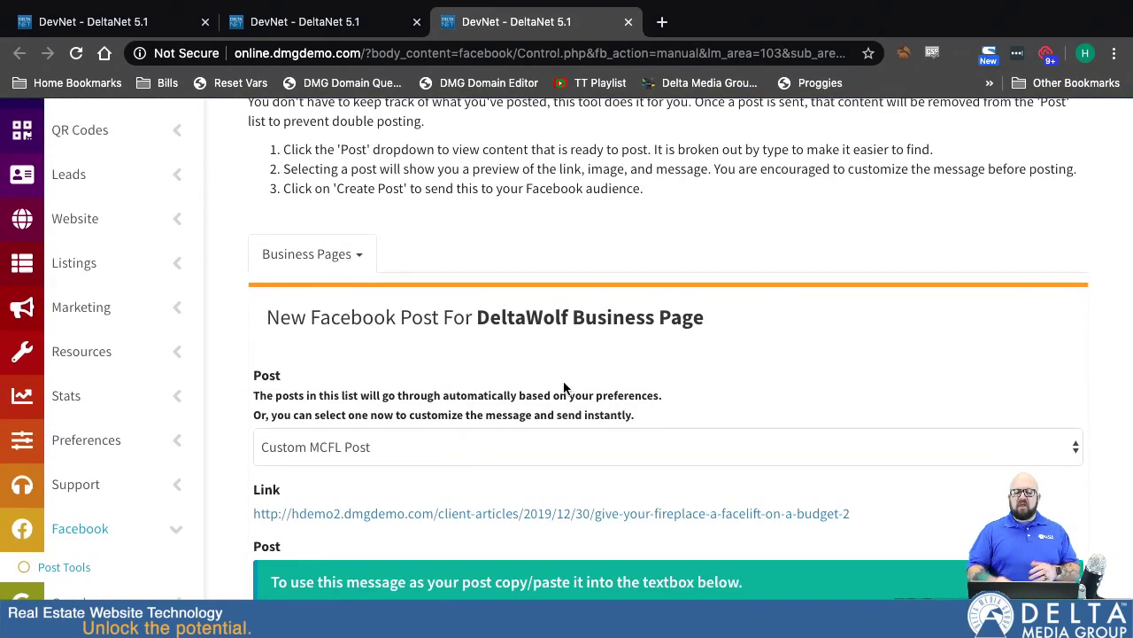
scroll(564, 387, down, 2)
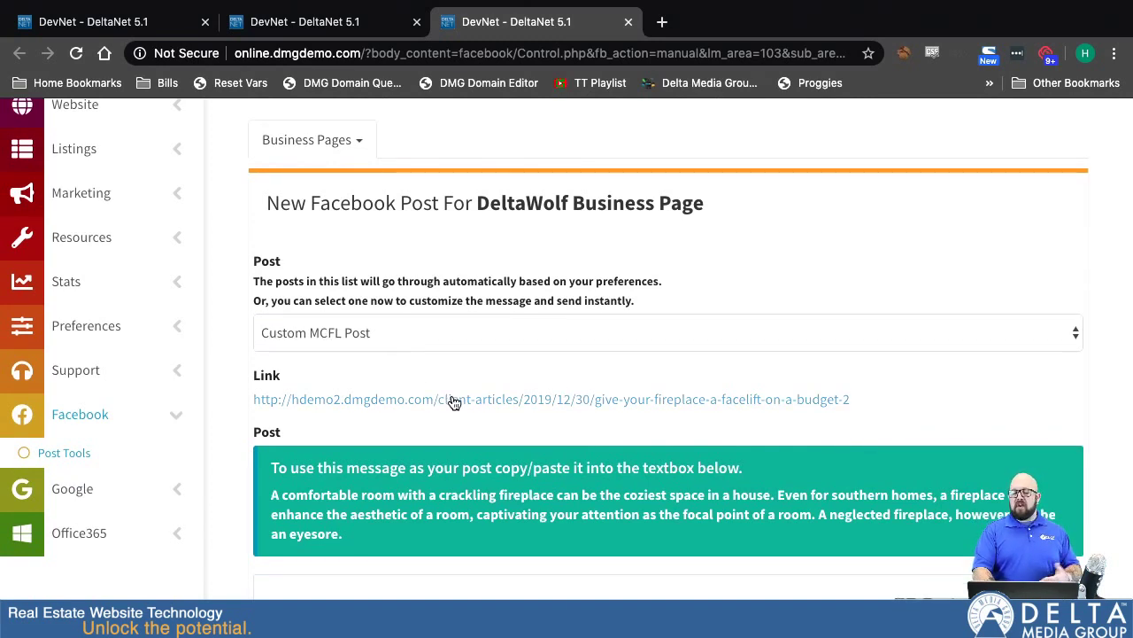
scroll(451, 397, down, 2)
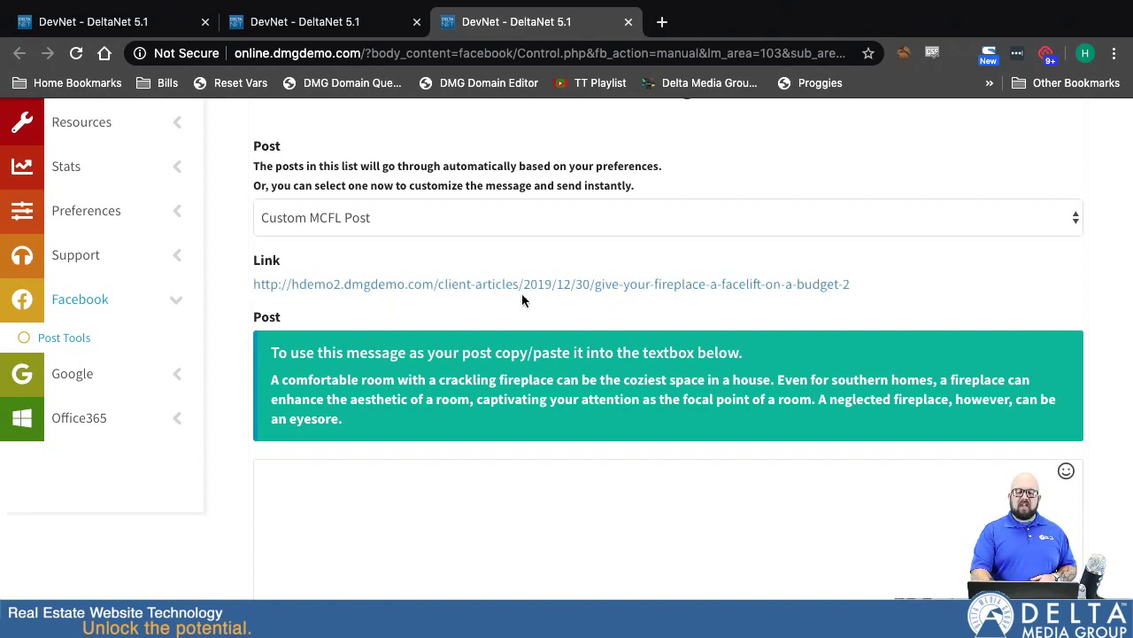
middle_click(687, 286)
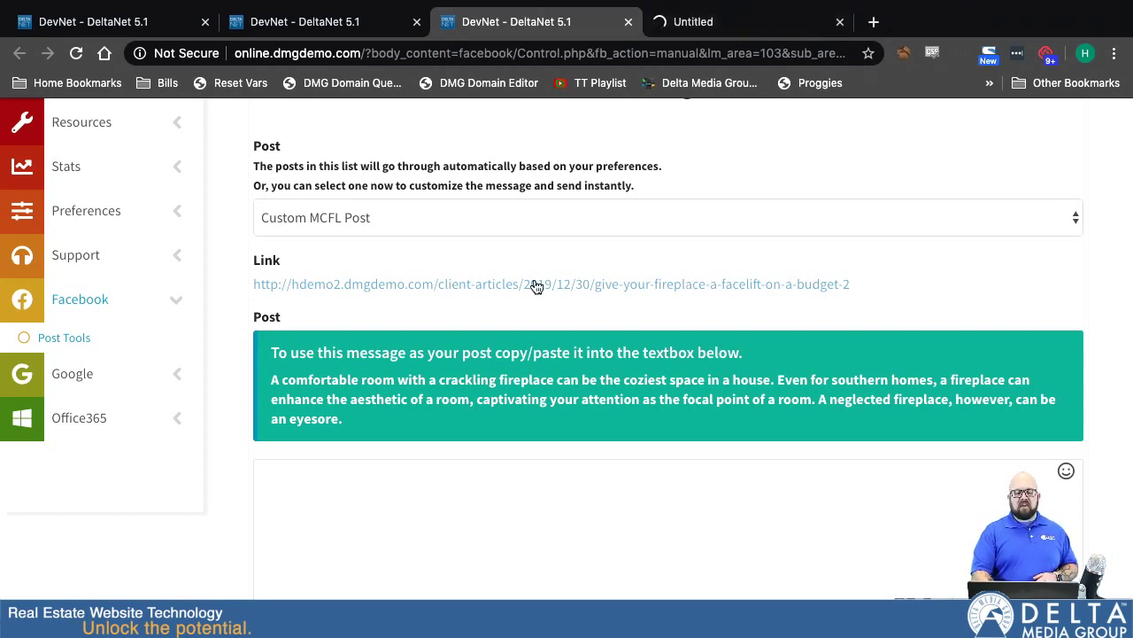
- Write "Plain Text ." followed by the tears-of-joy emoji as the Facebook post message, and close the emoji picker
scroll(536, 286, down, 1)
scroll(537, 286, down, 3)
click(469, 352)
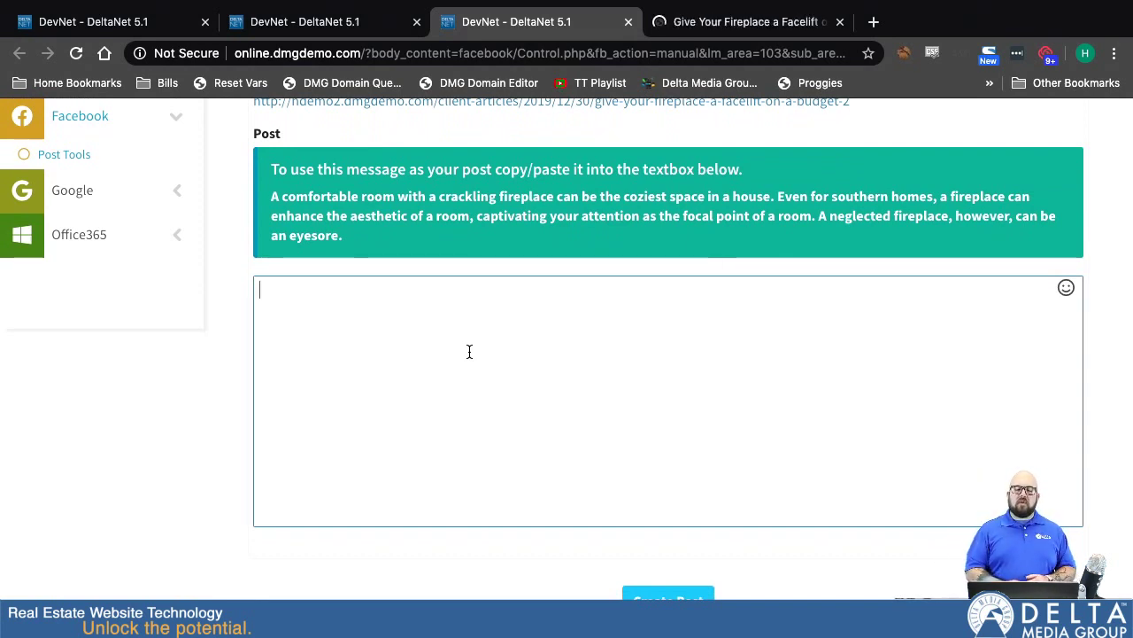
text(ew)
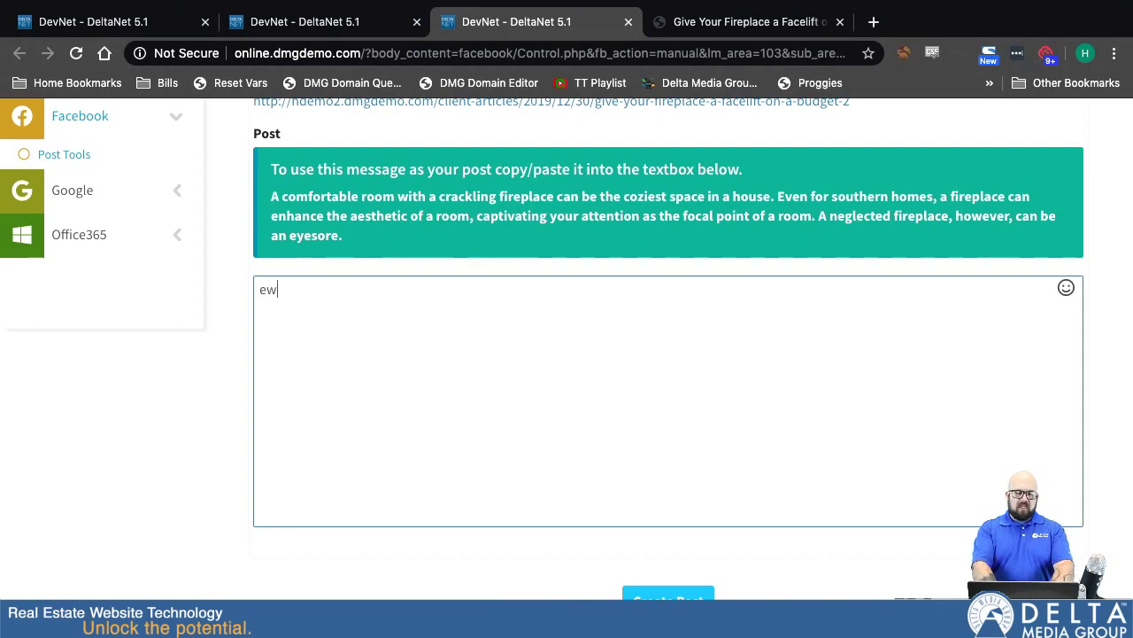
text(Plain Text )
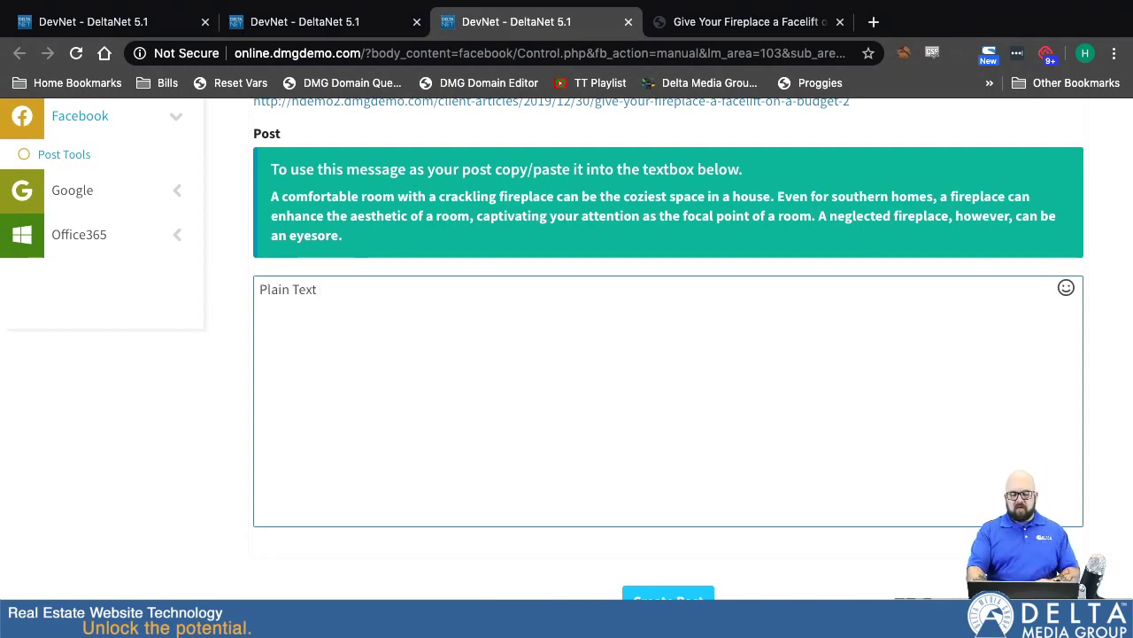
text(.)
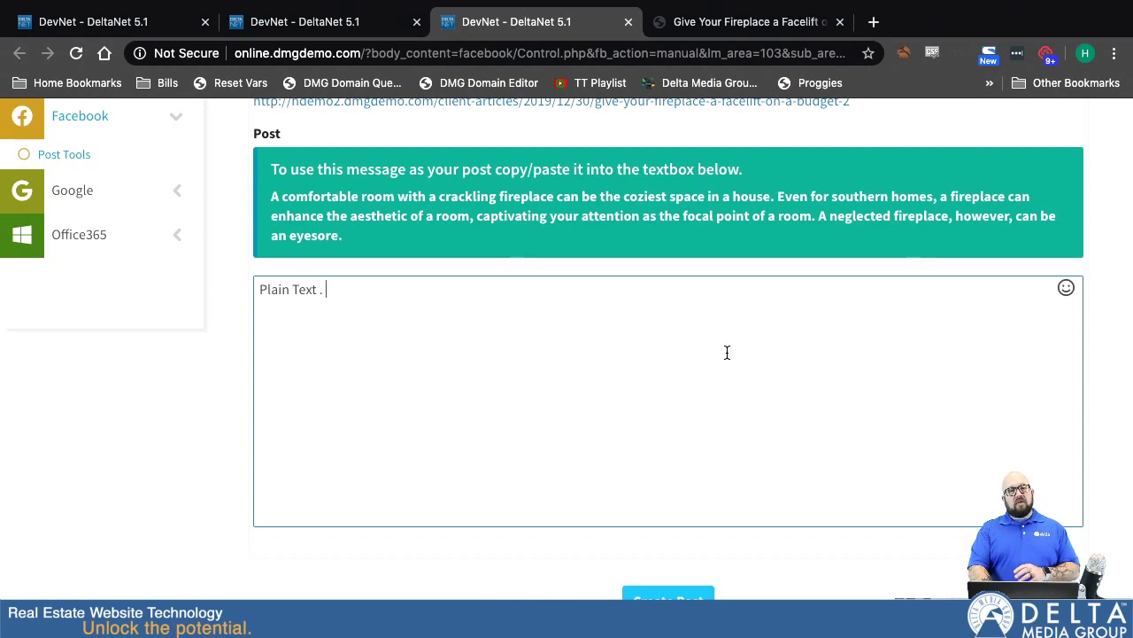
click(1066, 288)
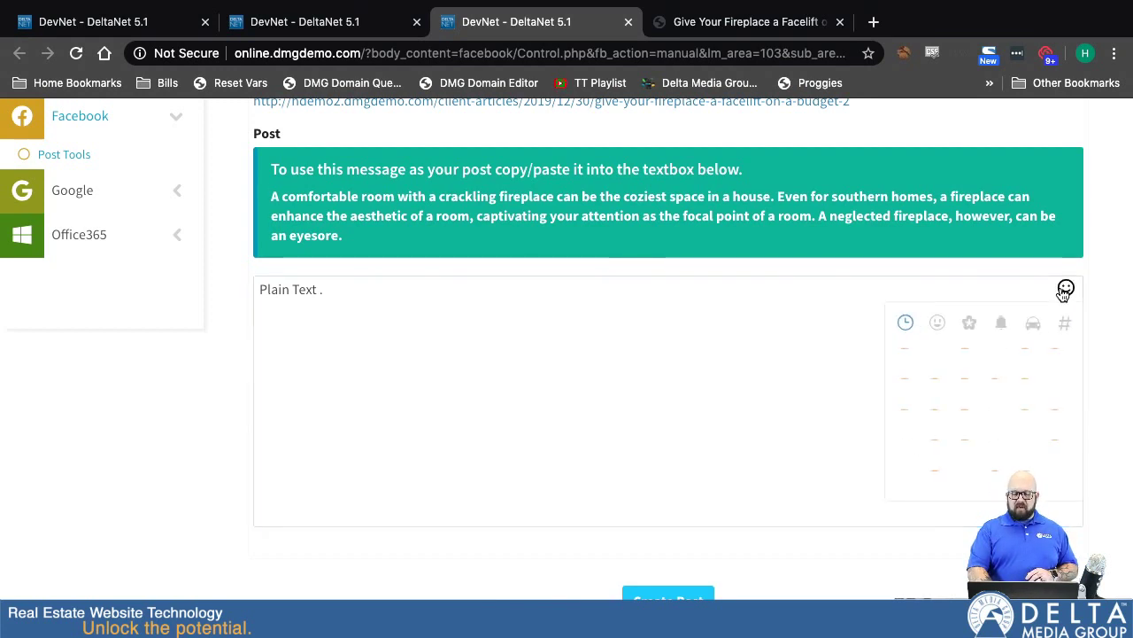
click(935, 395)
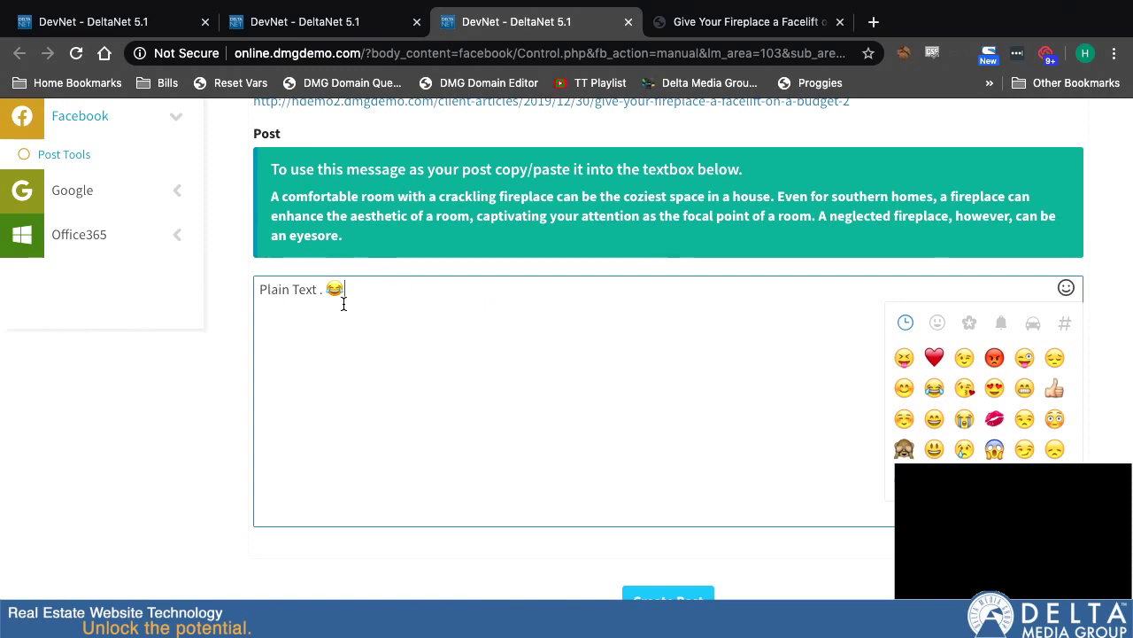
scroll(336, 301, up, 1)
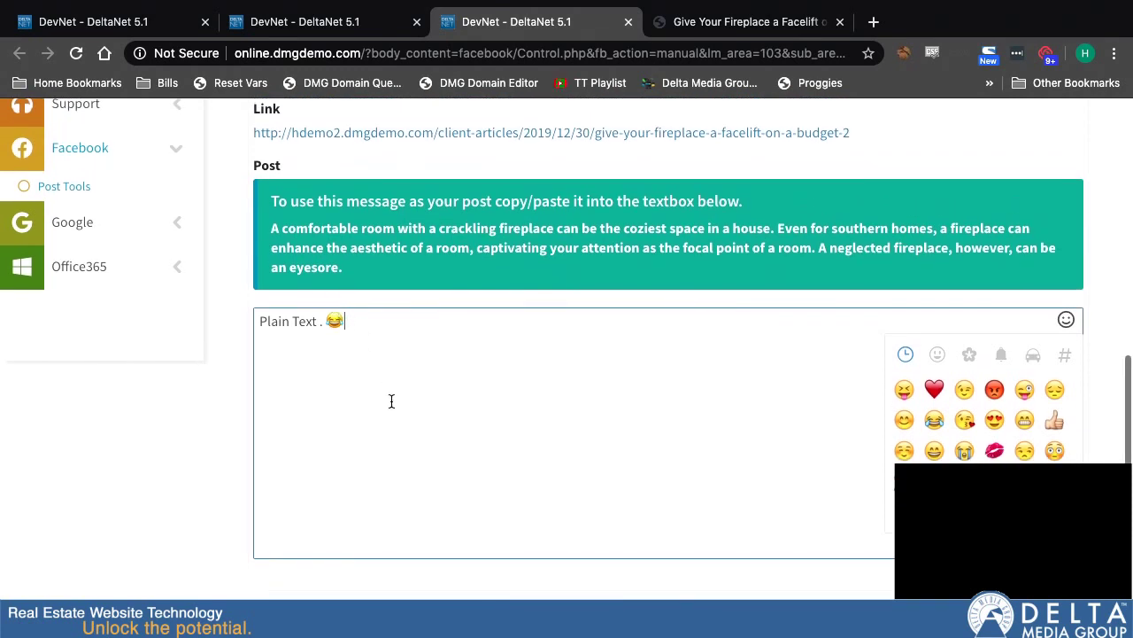
scroll(390, 400, down, 3)
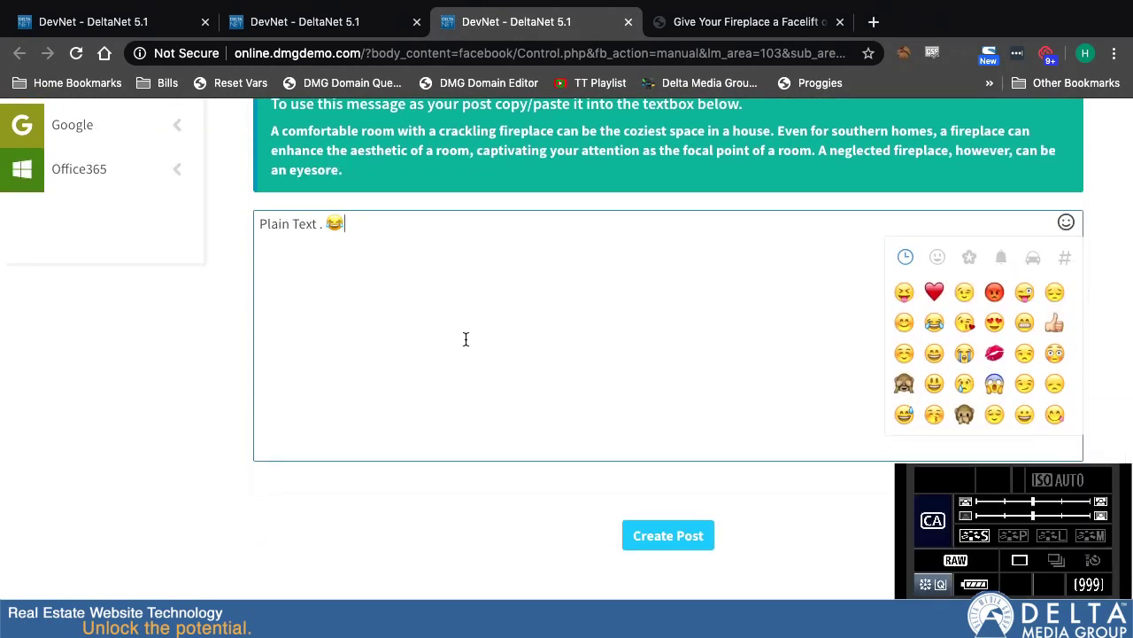
scroll(531, 372, down, 2)
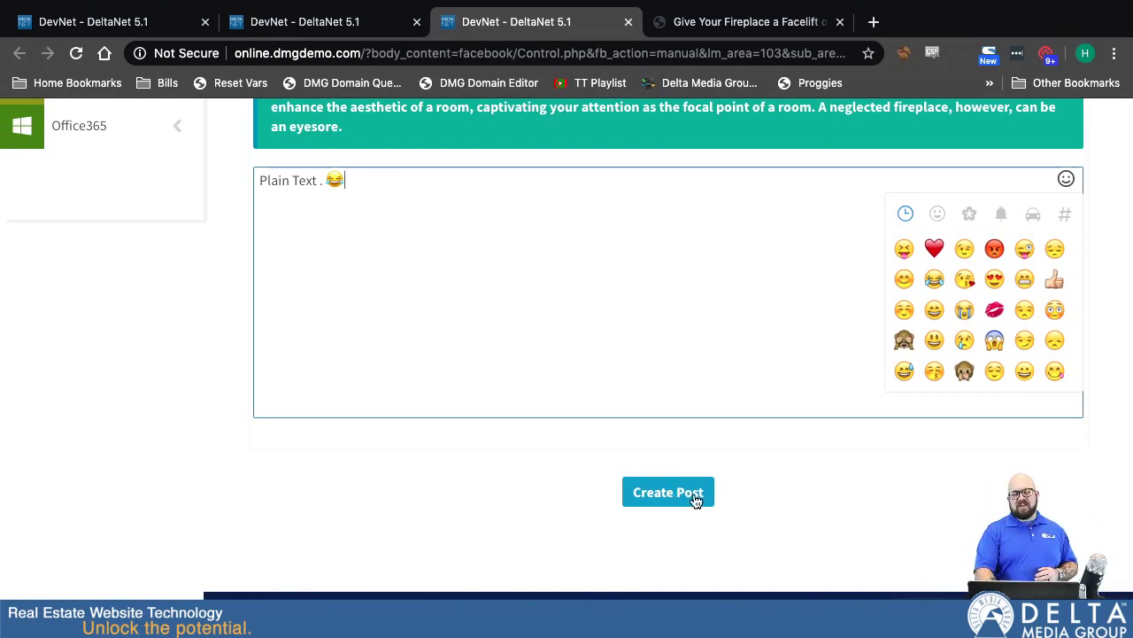
click(584, 258)
- Review the drafted Facebook post's message, article link and post selection, along with the posting instructions
scroll(385, 202, up, 3)
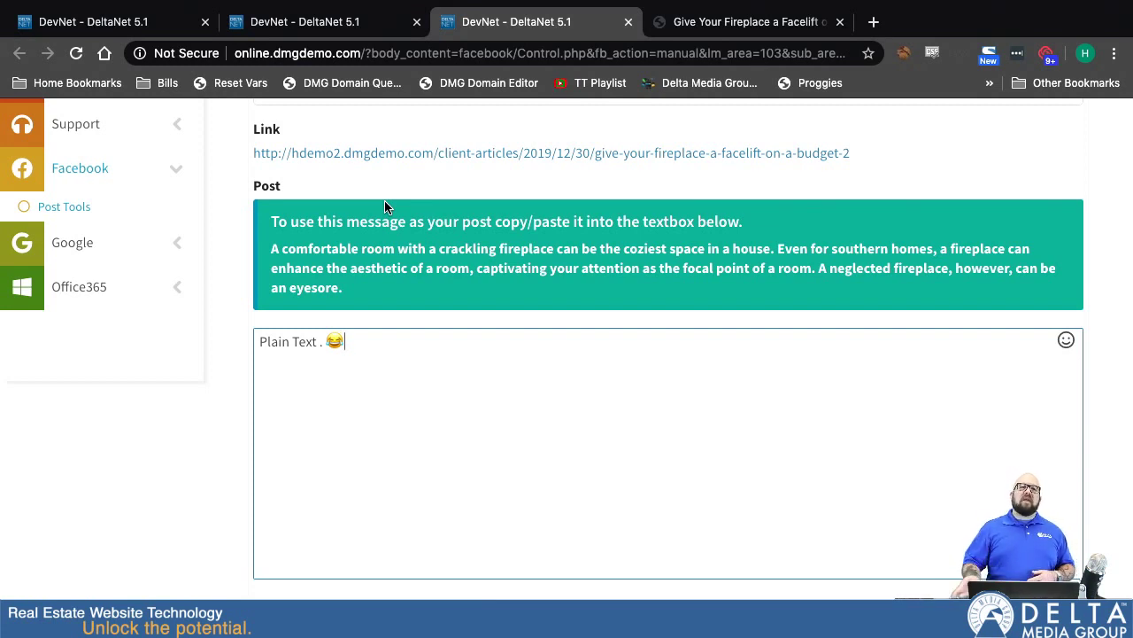
scroll(385, 206, up, 1)
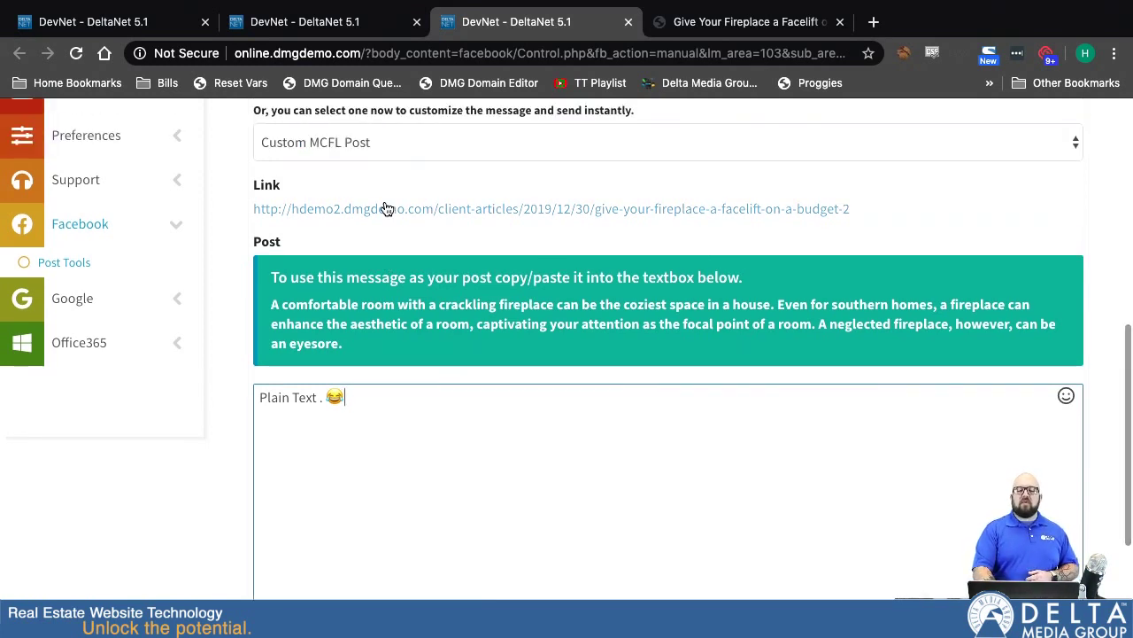
scroll(387, 208, up, 1)
scroll(386, 208, down, 2)
scroll(643, 387, up, 6)
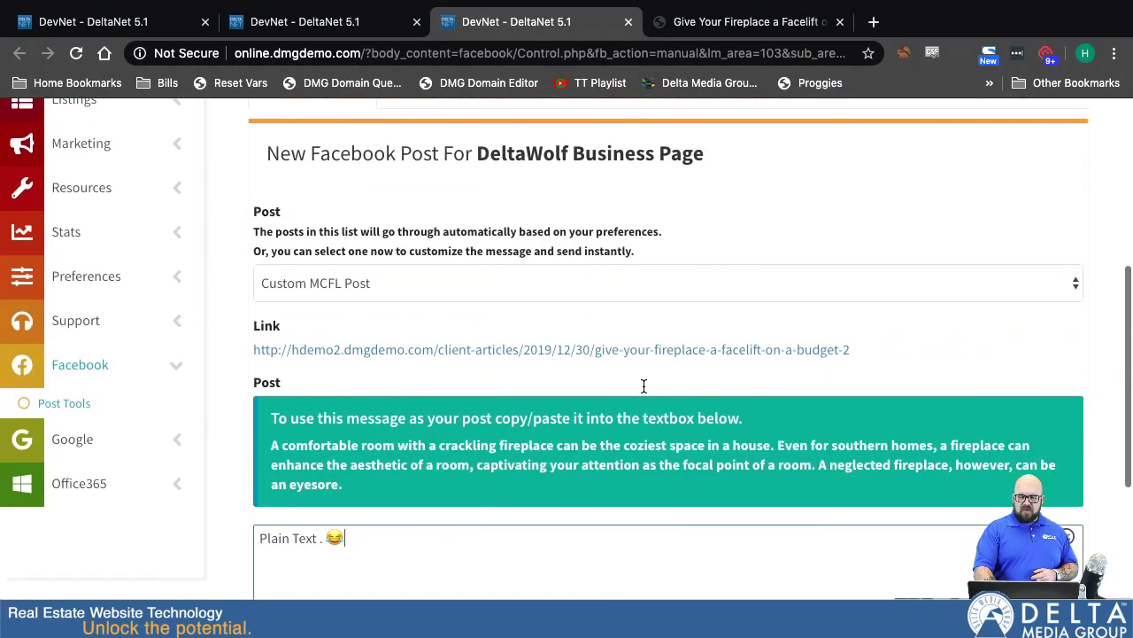
scroll(643, 389, up, 1)
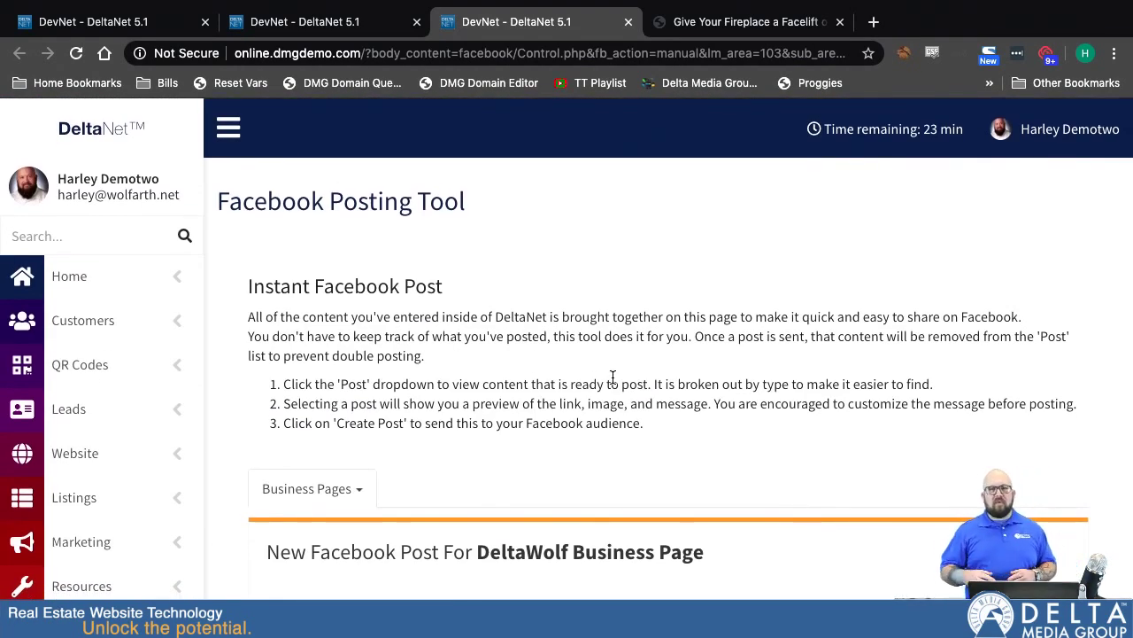
scroll(598, 451, down, 3)
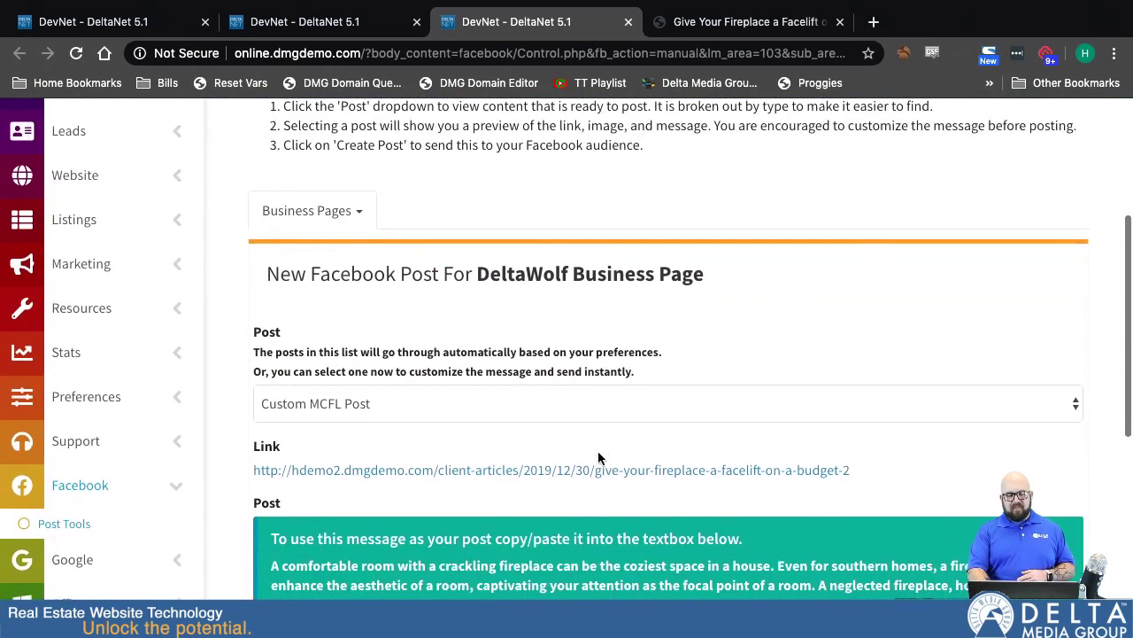
scroll(598, 453, up, 4)
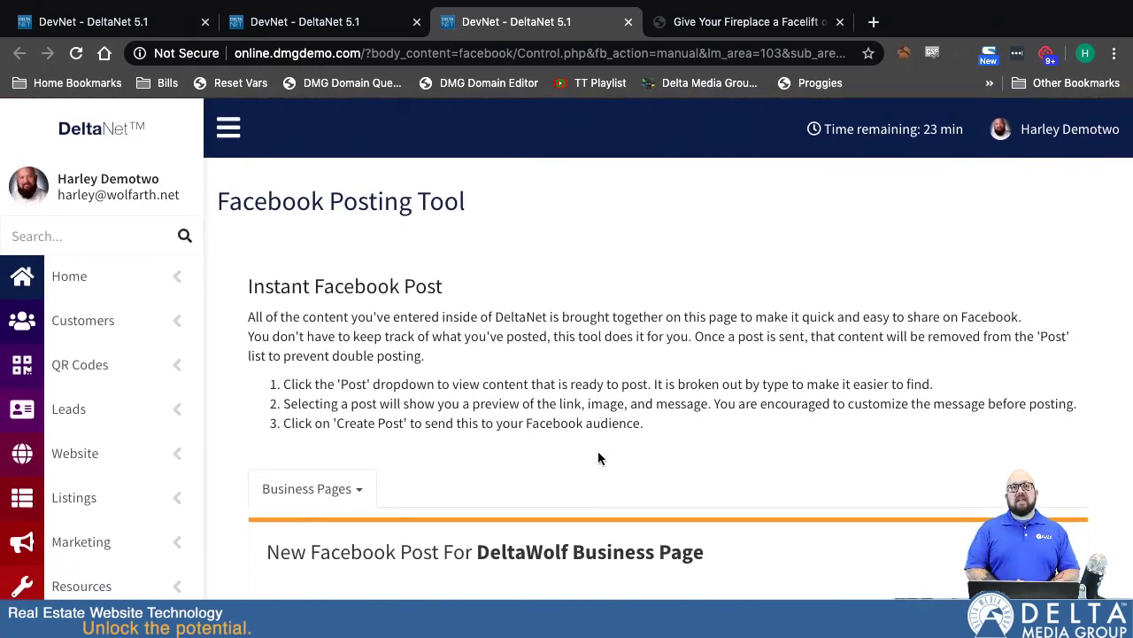